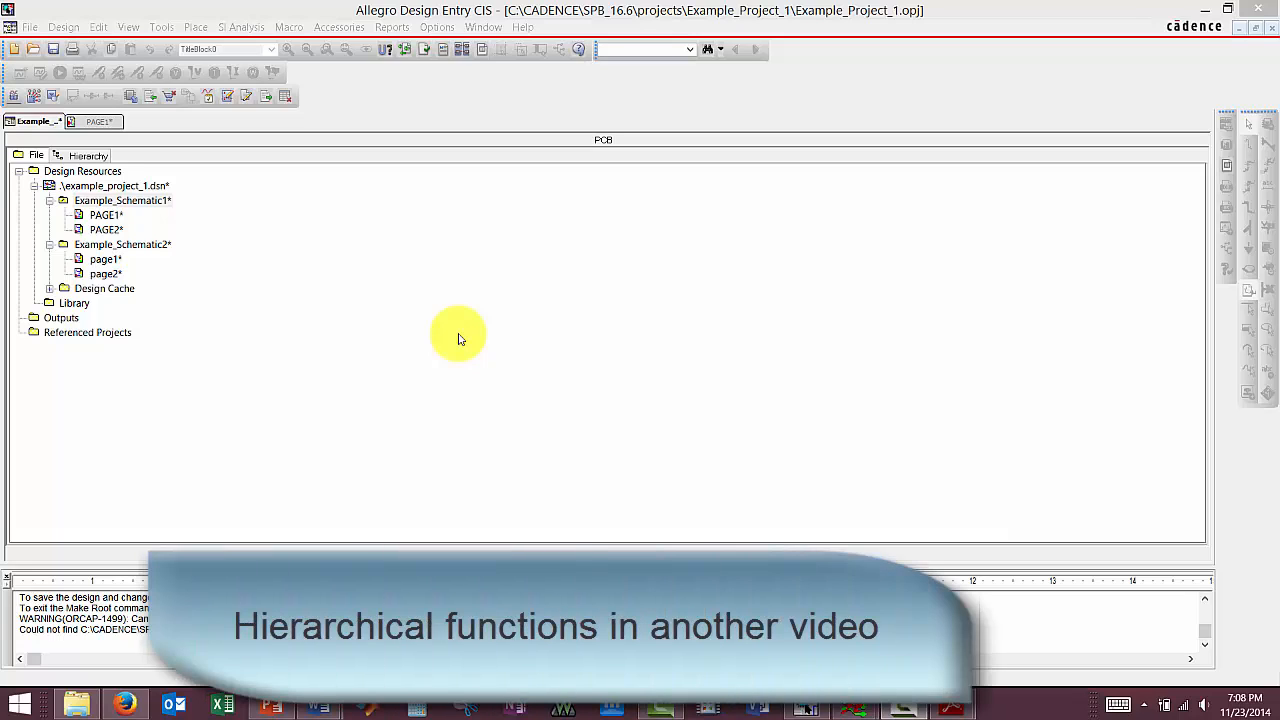
Open PAGE1 of Example_Schematic1 and start placing a part
{"action": "left_click", "coordinate": [322, 255]}
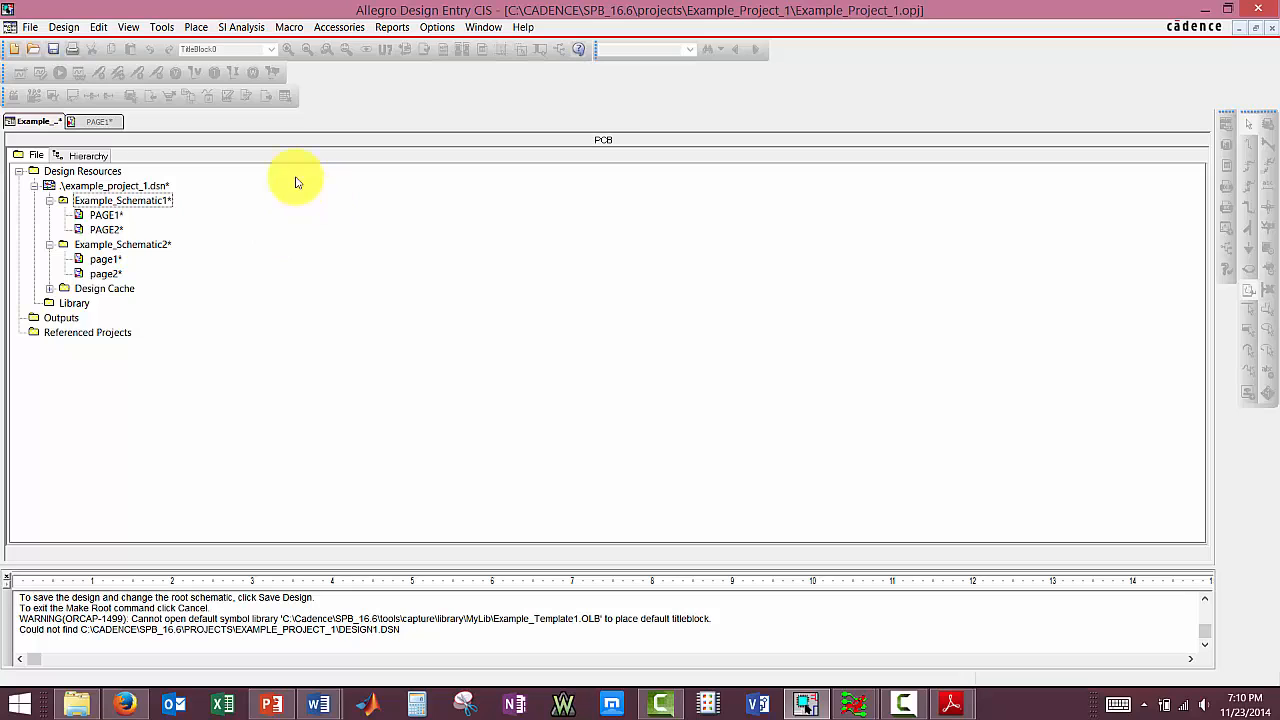
{"action": "double_click", "coordinate": [106, 215]}
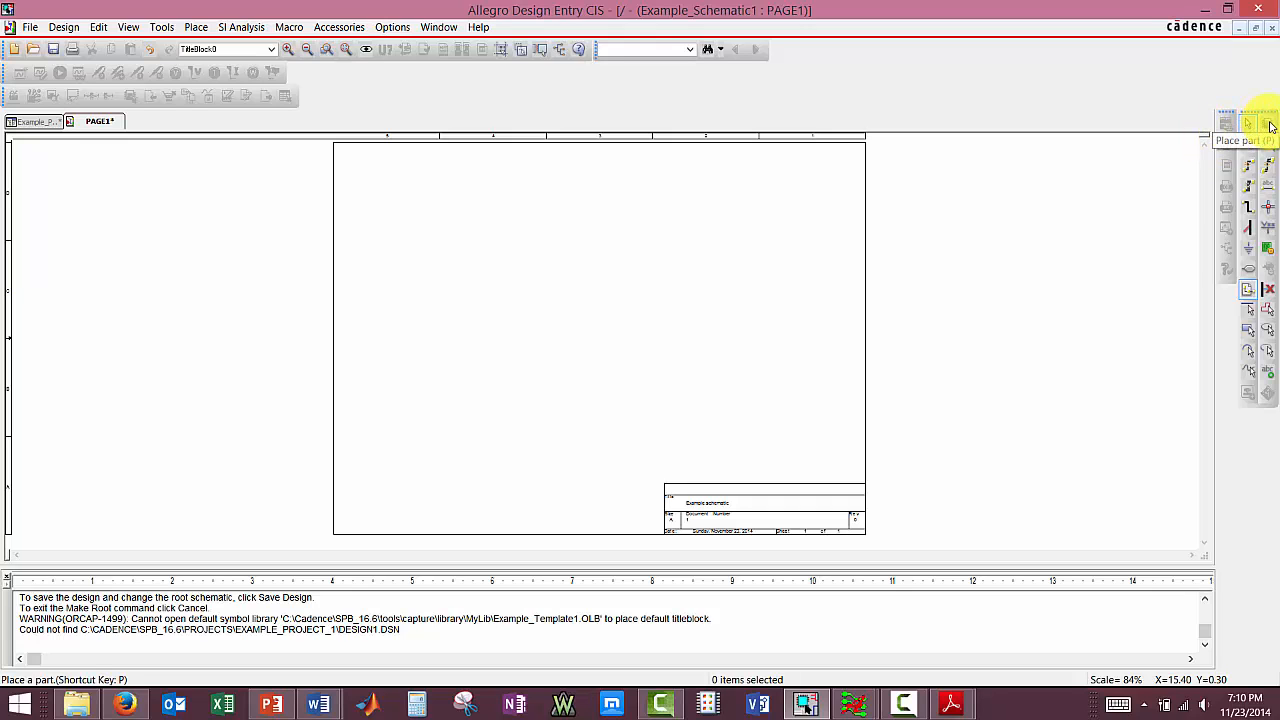
{"action": "left_click", "coordinate": [1271, 126]}
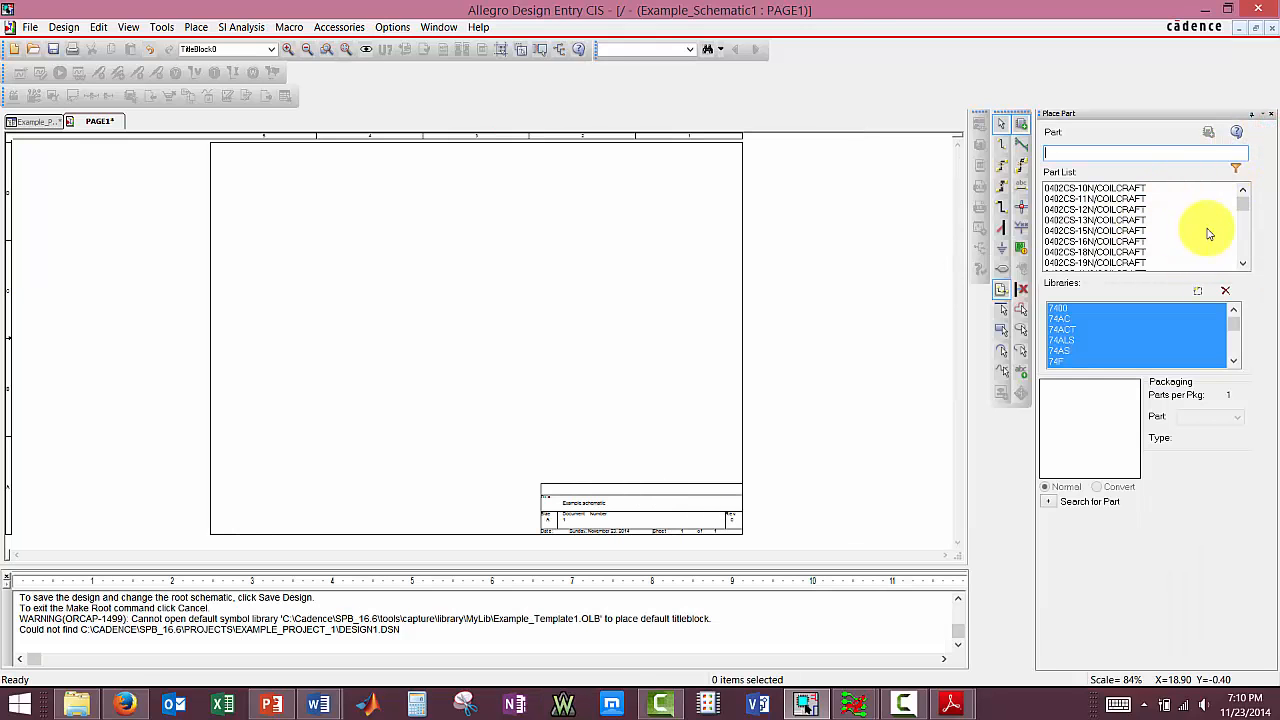
Add all Capture library files in the library folder to the libraries available for part placement
{"action": "left_click", "coordinate": [1199, 292]}
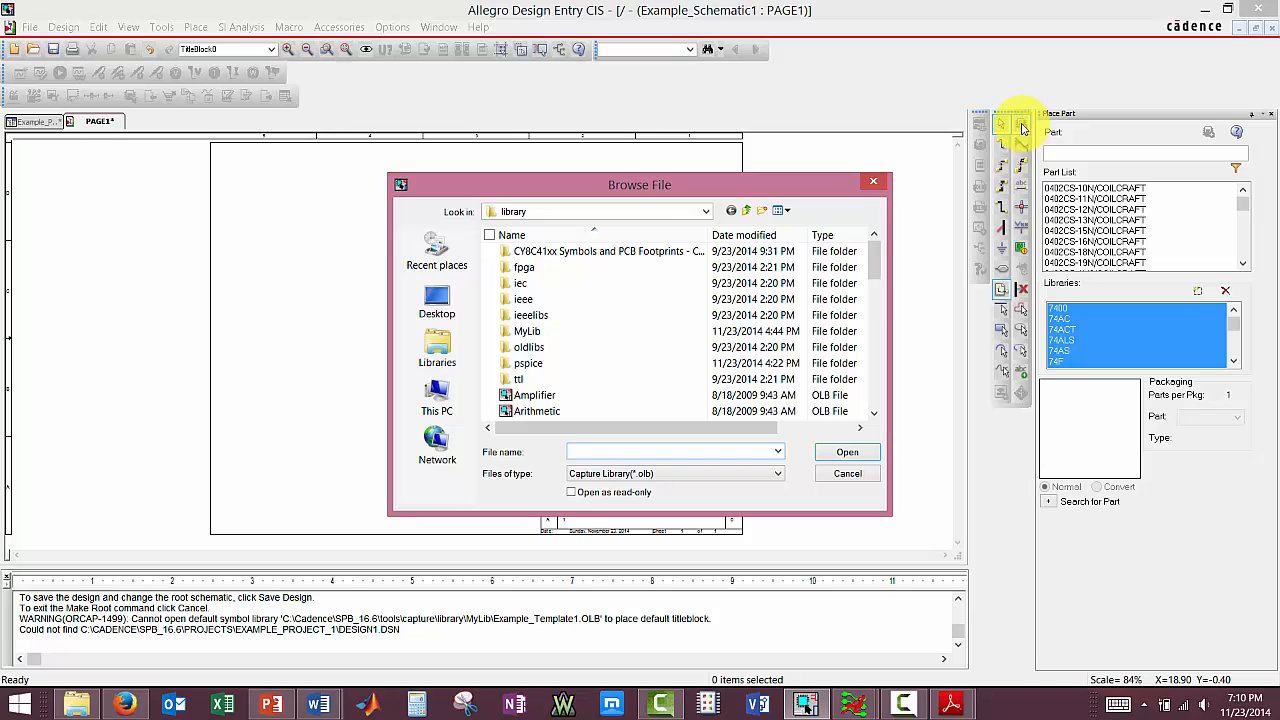
{"action": "left_click", "coordinate": [661, 350]}
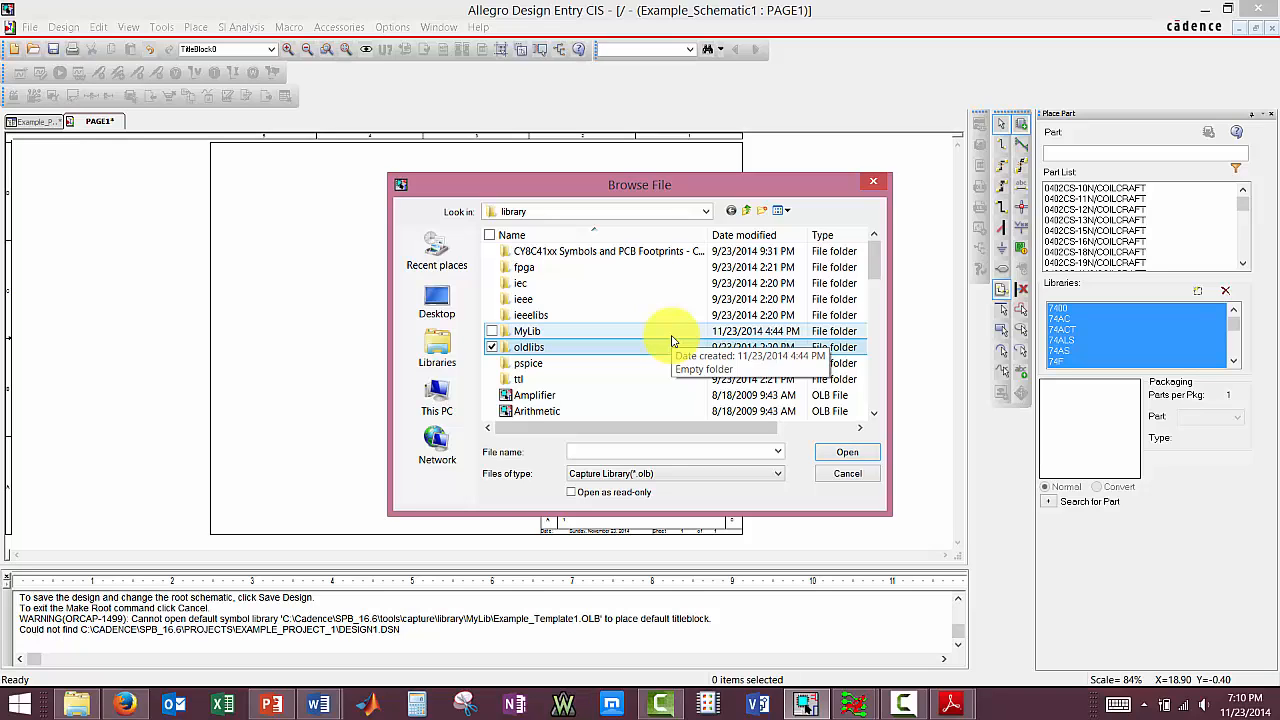
{"action": "key", "text": "ctrl+a"}
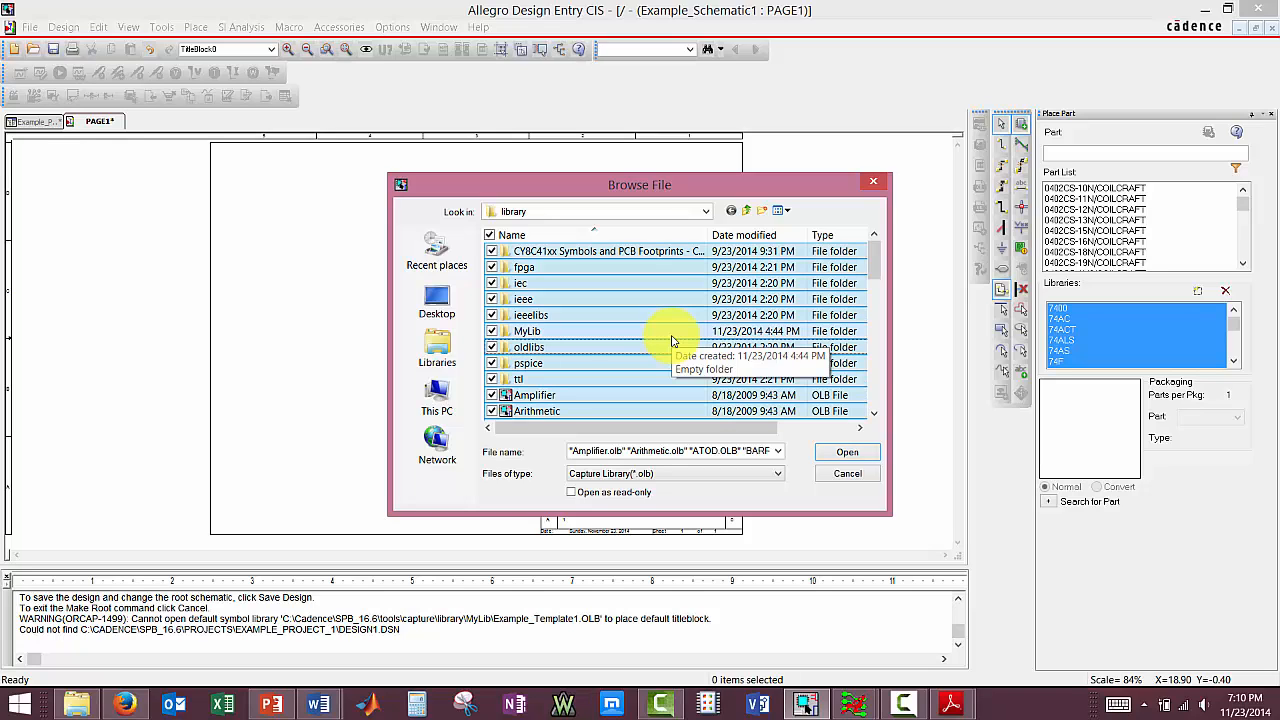
{"action": "left_click", "coordinate": [847, 452]}
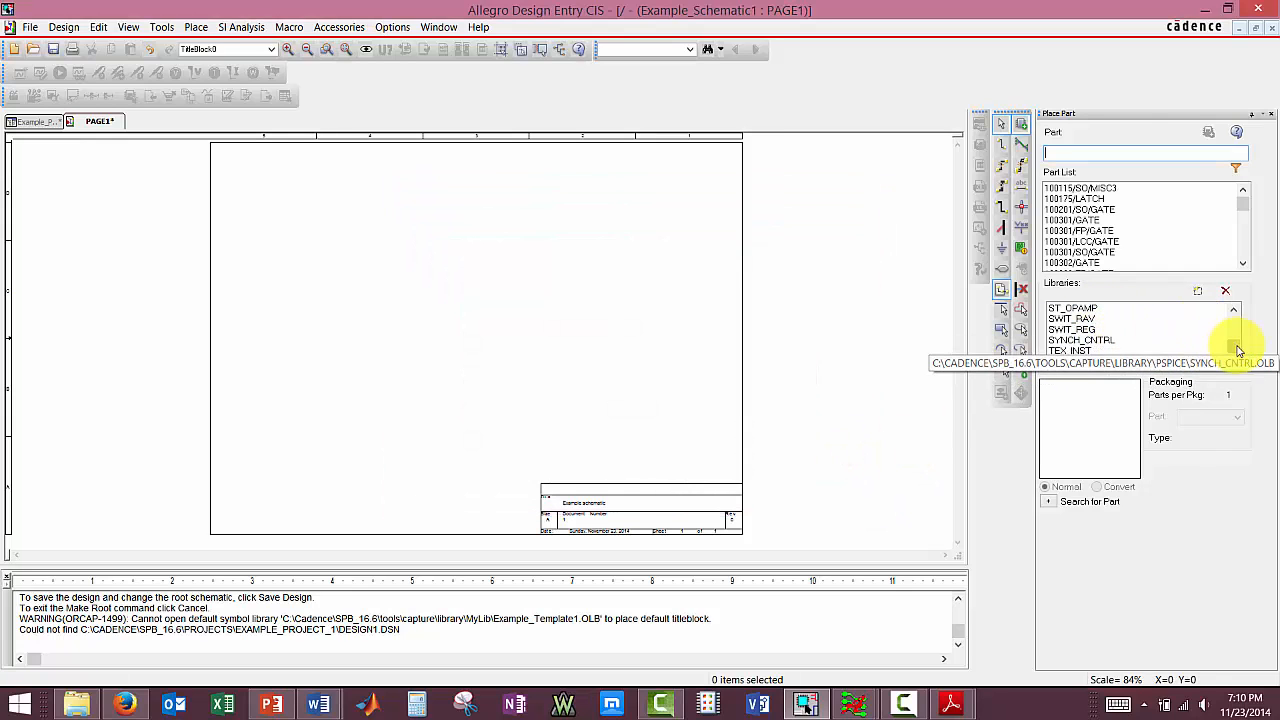
Preview the MX1500 part in the BATTERY library and list the parts of the ATOD library
{"action": "mouse_move", "coordinate": [1234, 346]}
{"action": "left_mouse_down"}
{"action": "mouse_move", "coordinate": [1233, 318]}
{"action": "mouse_move", "coordinate": [1234, 333]}
{"action": "left_mouse_up"}
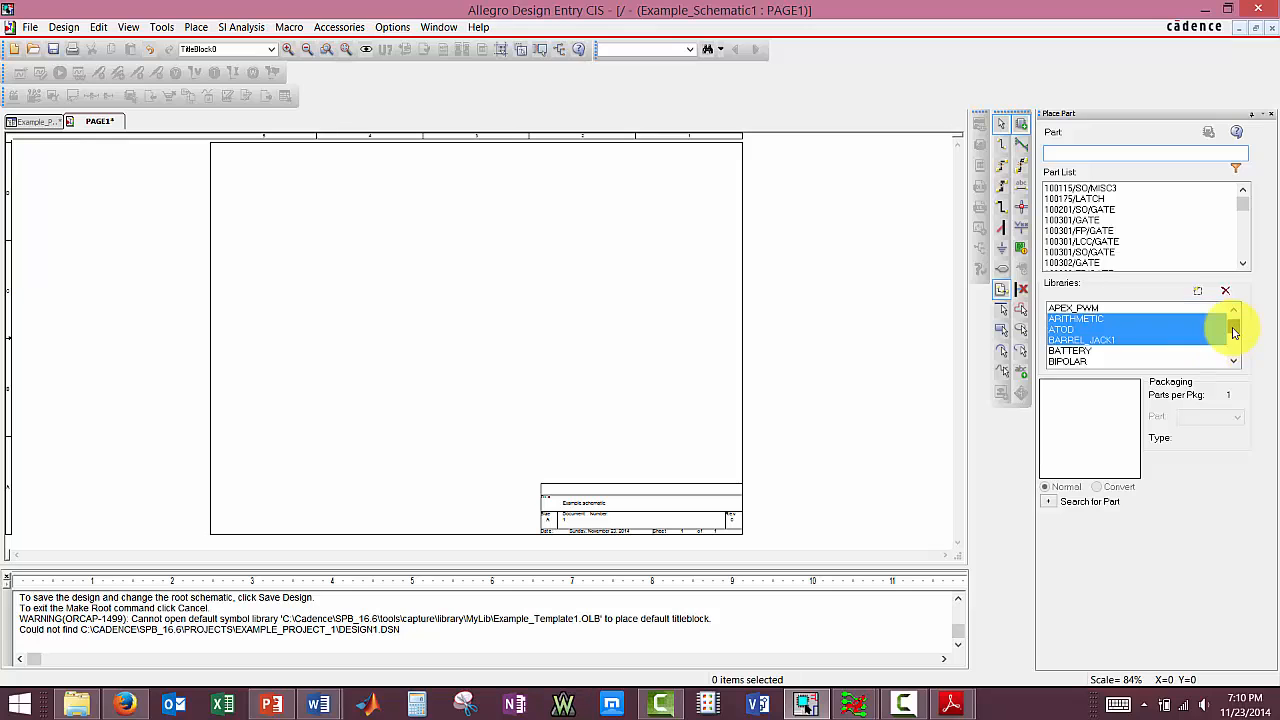
{"action": "left_click", "coordinate": [1087, 352]}
{"action": "left_click", "coordinate": [1058, 188]}
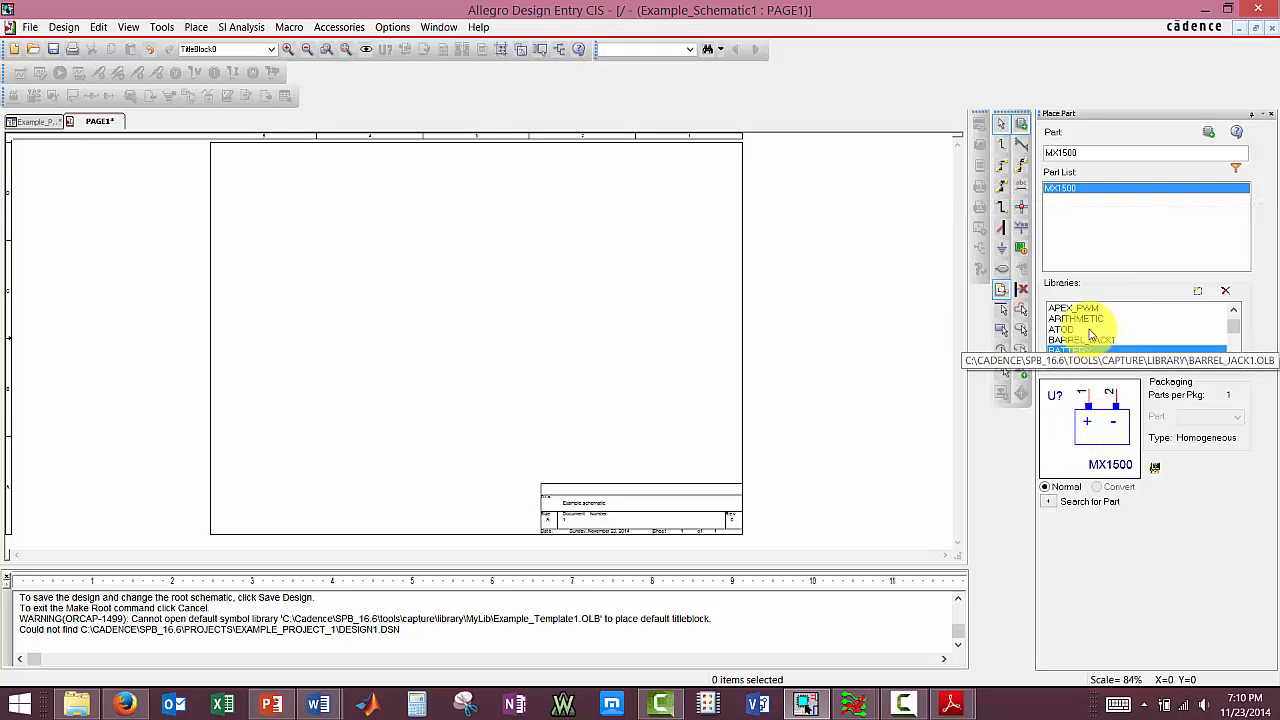
{"action": "left_click", "coordinate": [1062, 329]}
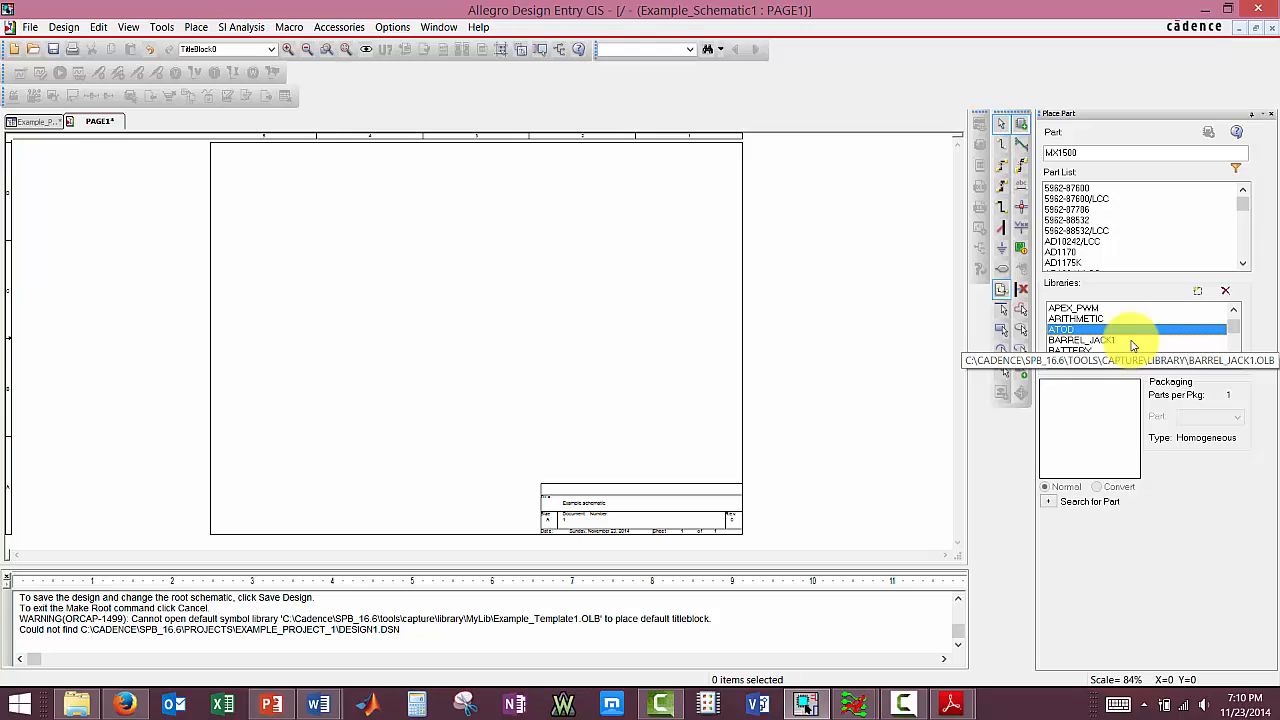
Select all the libraries and search them for the part r
{"action": "key", "text": "ctrl+a"}
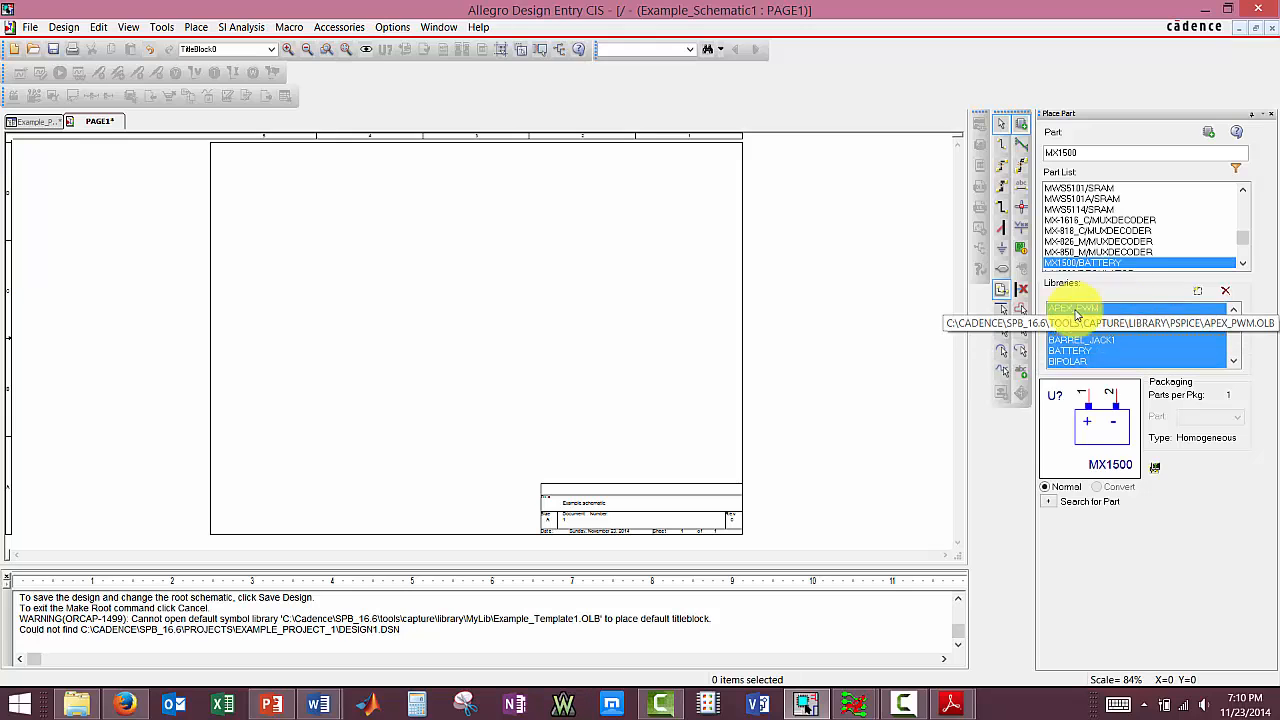
{"action": "left_click", "coordinate": [1082, 152]}
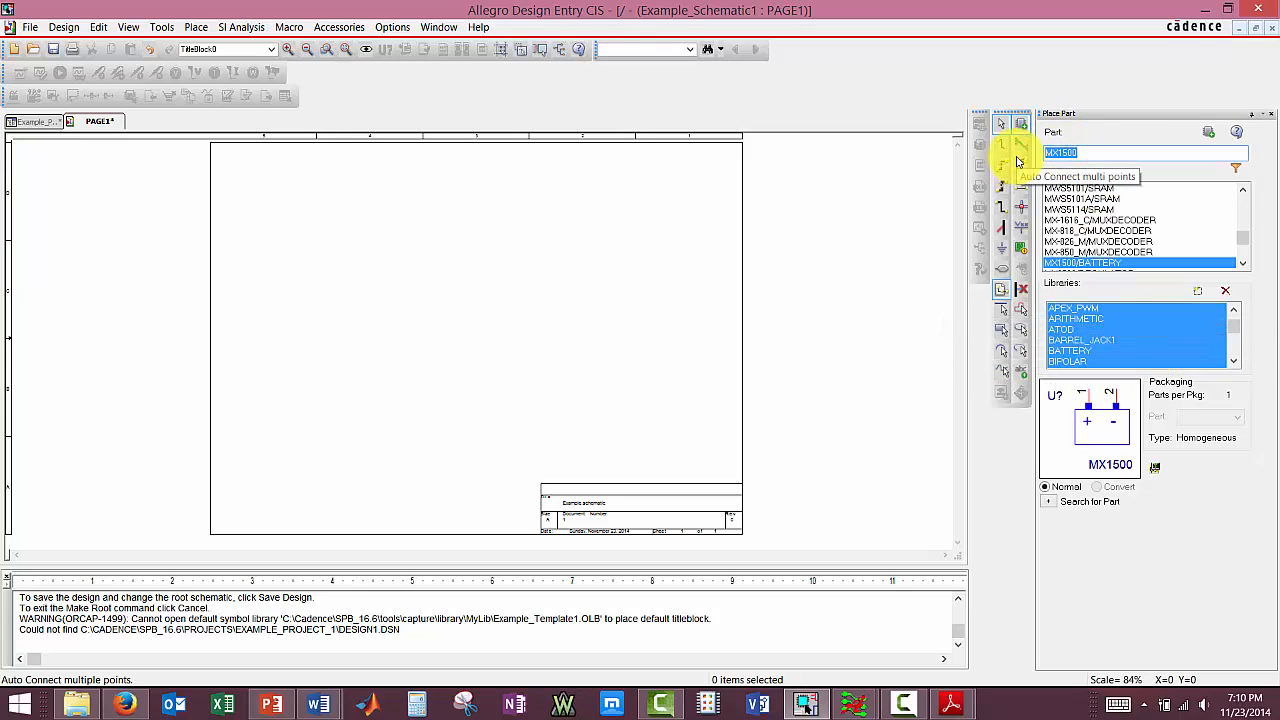
{"action": "type", "text": "r"}
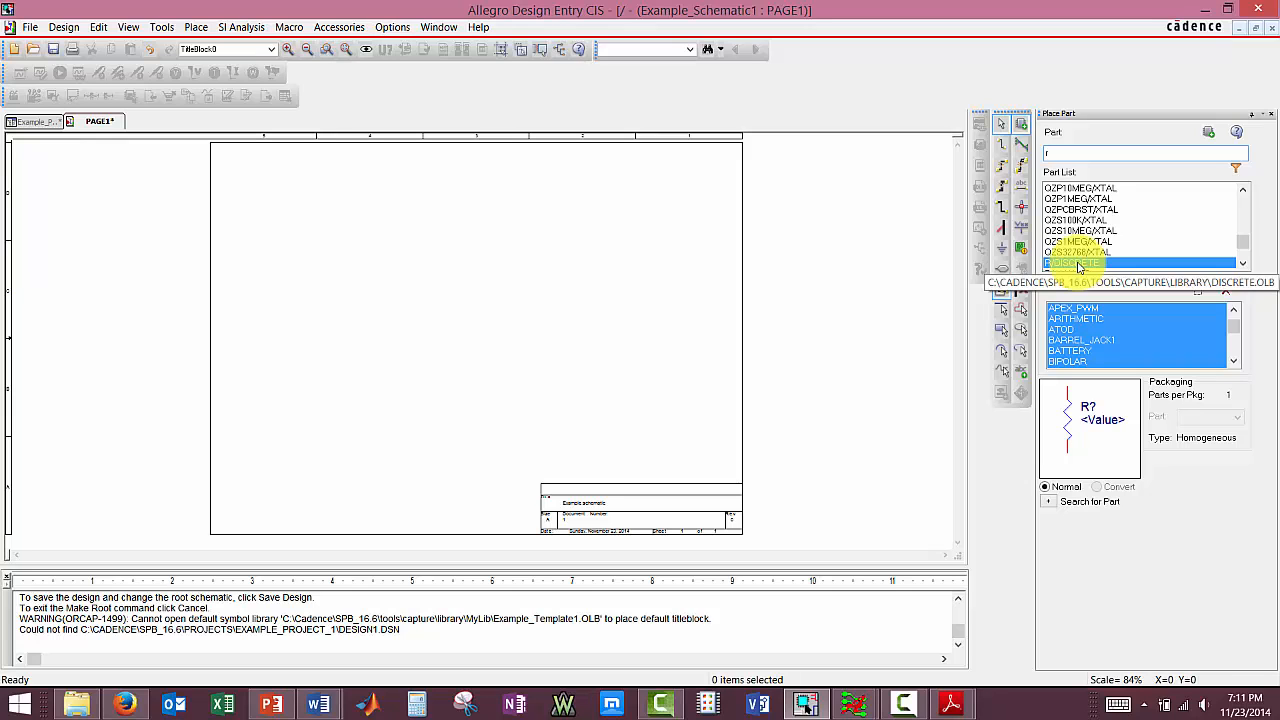
{"action": "left_click", "coordinate": [194, 27]}
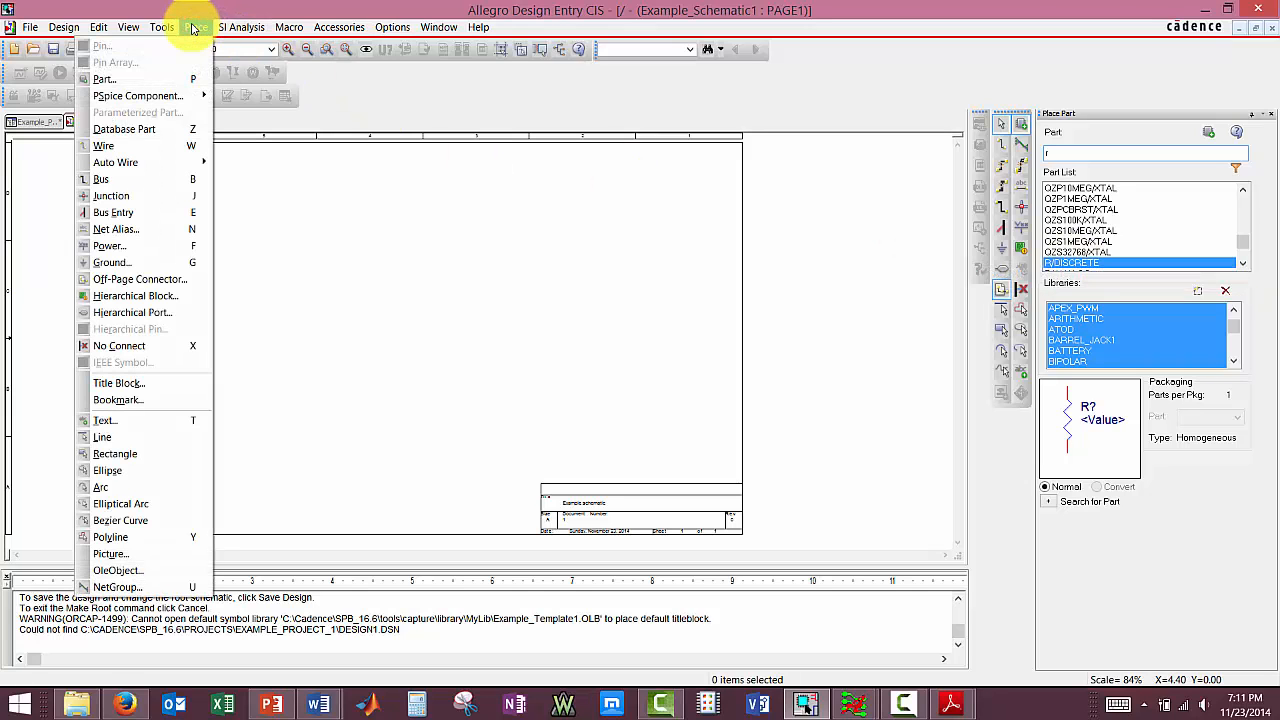
{"action": "mouse_move", "coordinate": [188, 95]}
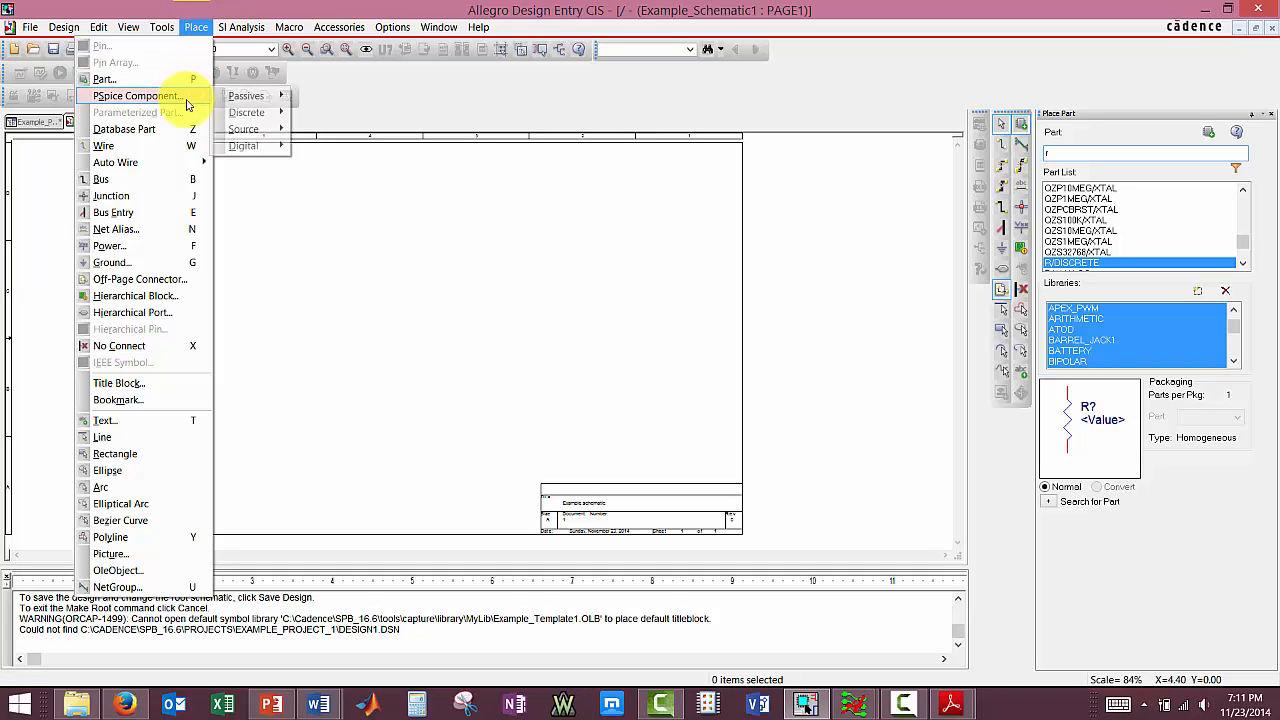
{"action": "mouse_move", "coordinate": [265, 100]}
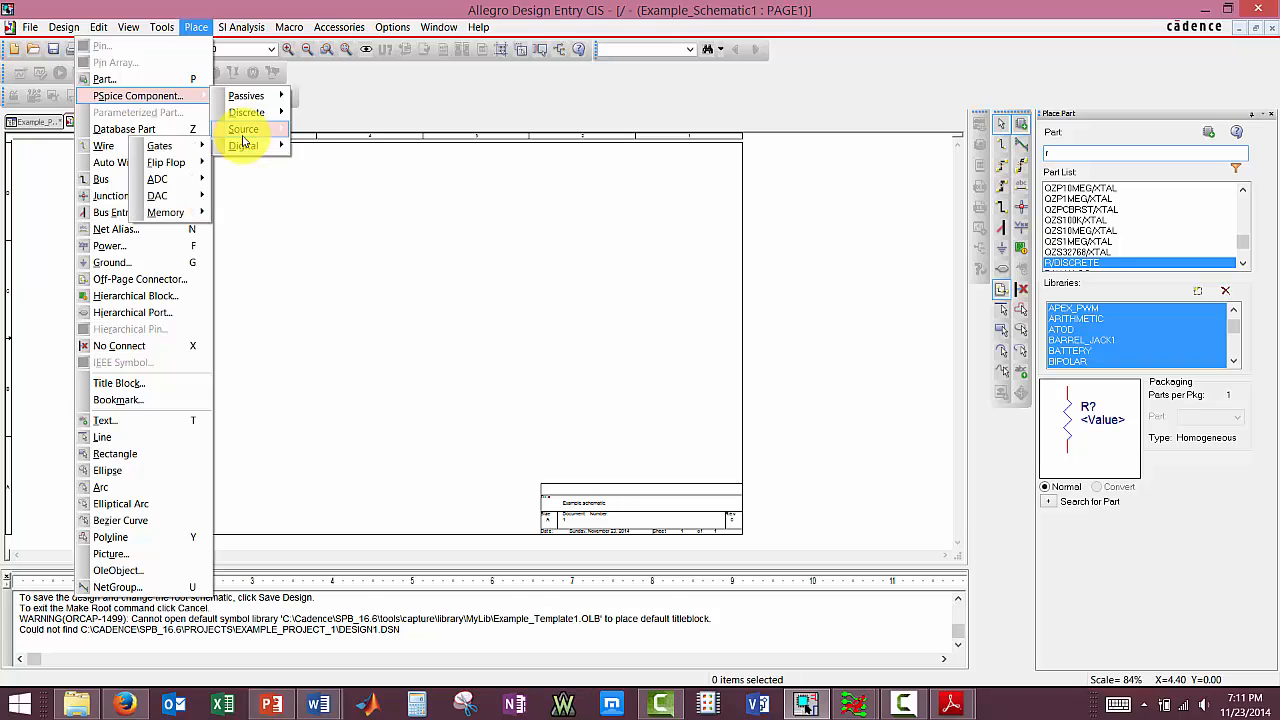
{"action": "mouse_move", "coordinate": [243, 131]}
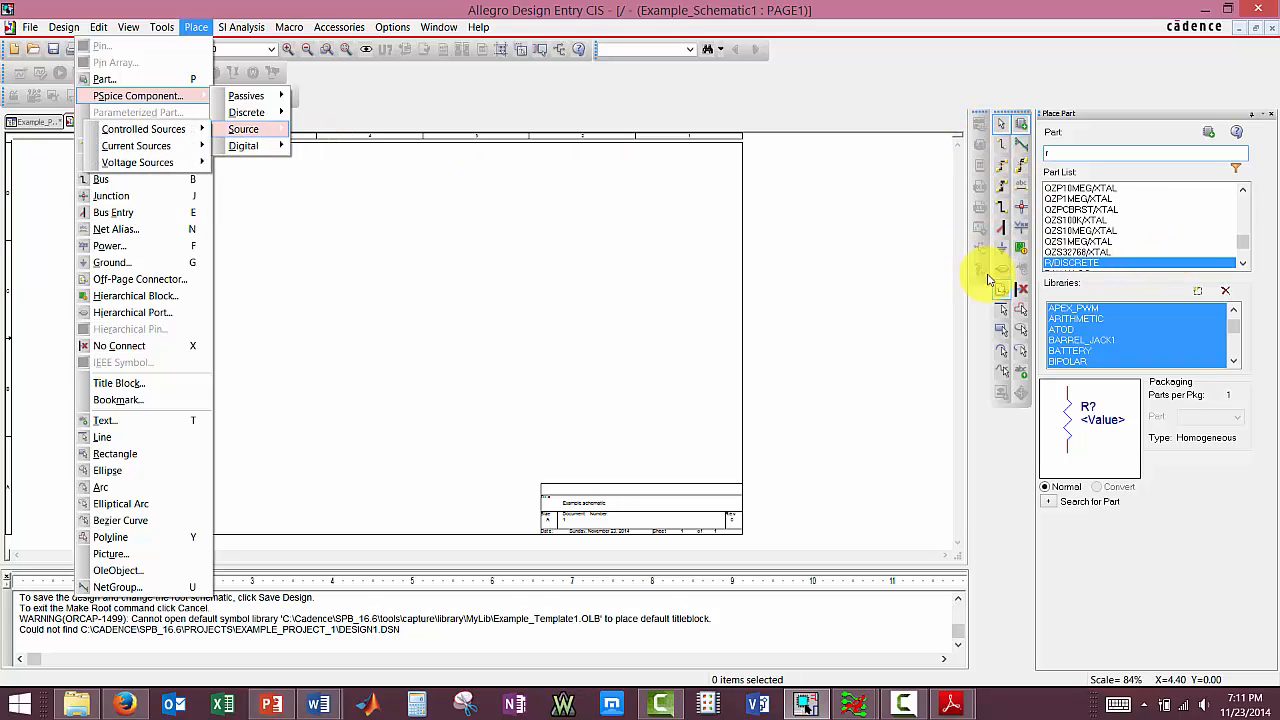
{"action": "left_click", "coordinate": [691, 259]}
Place one vertical resistor R from the DISCRETE library near the middle of the page and end placement
{"action": "double_click", "coordinate": [1100, 262]}
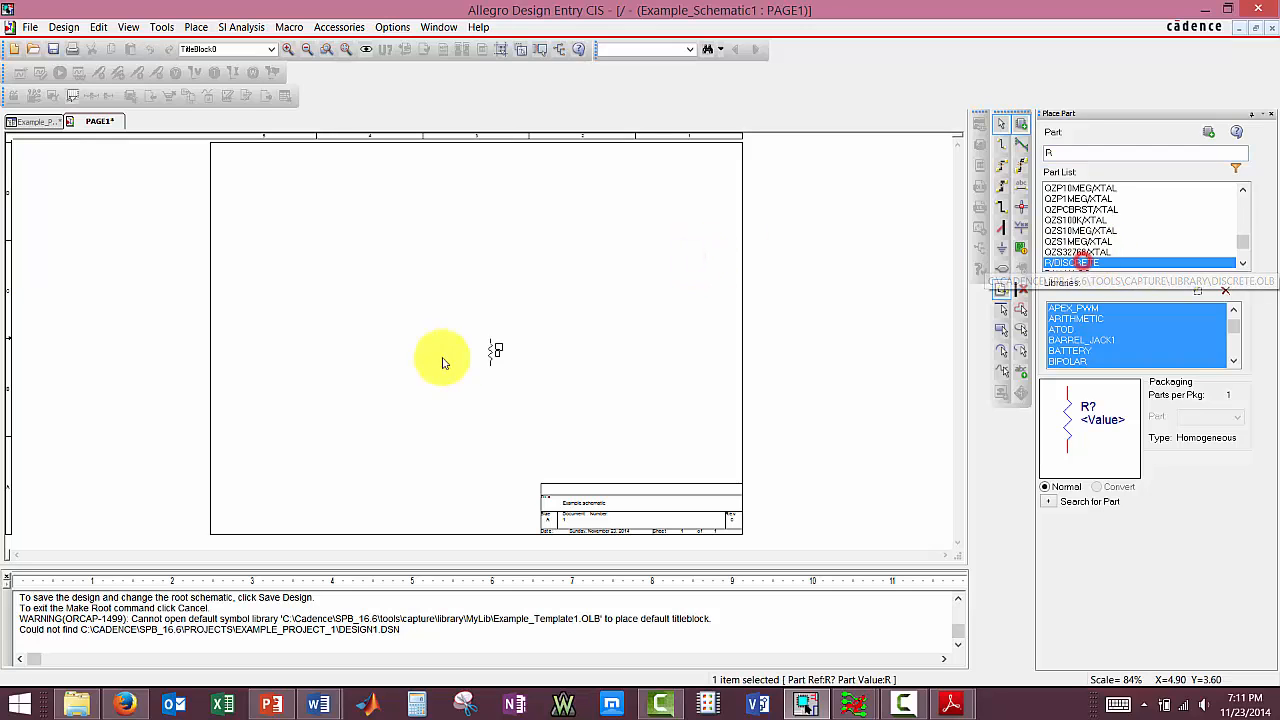
{"action": "scroll", "coordinate": [475, 289], "scroll_direction": "up", "scroll_amount": 2, "text": "ctrl"}
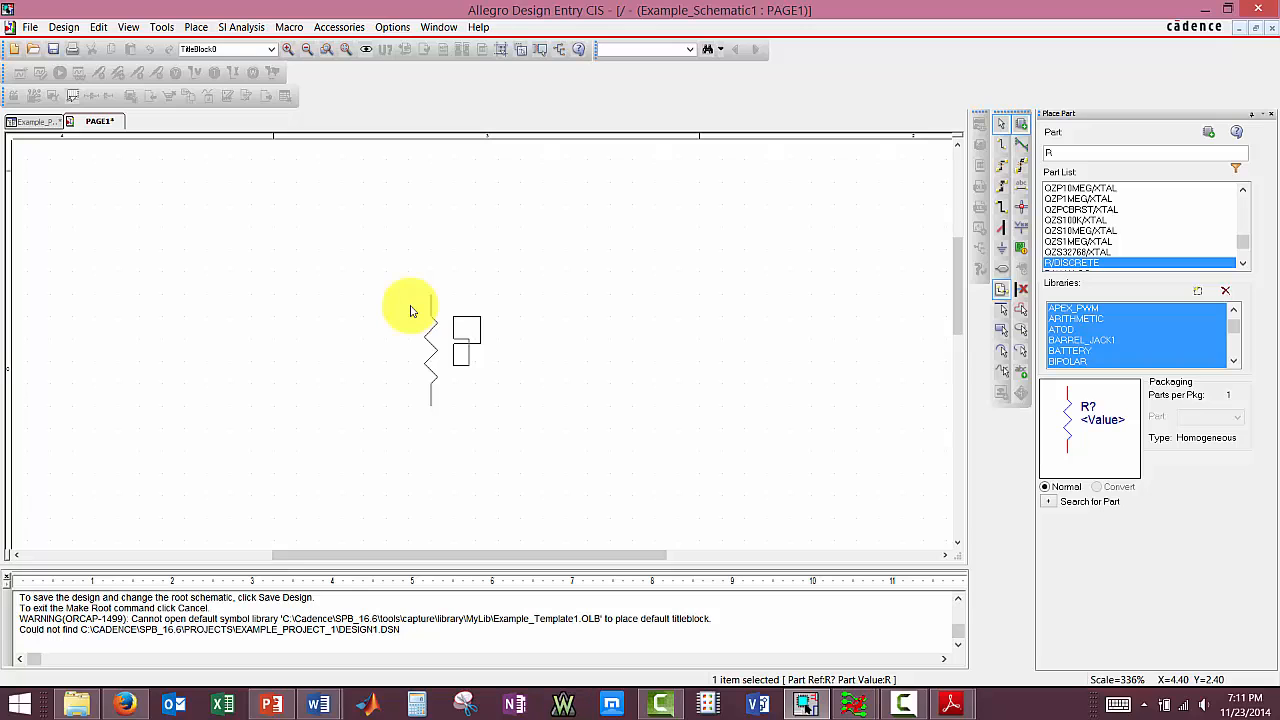
{"action": "left_click", "coordinate": [410, 309]}
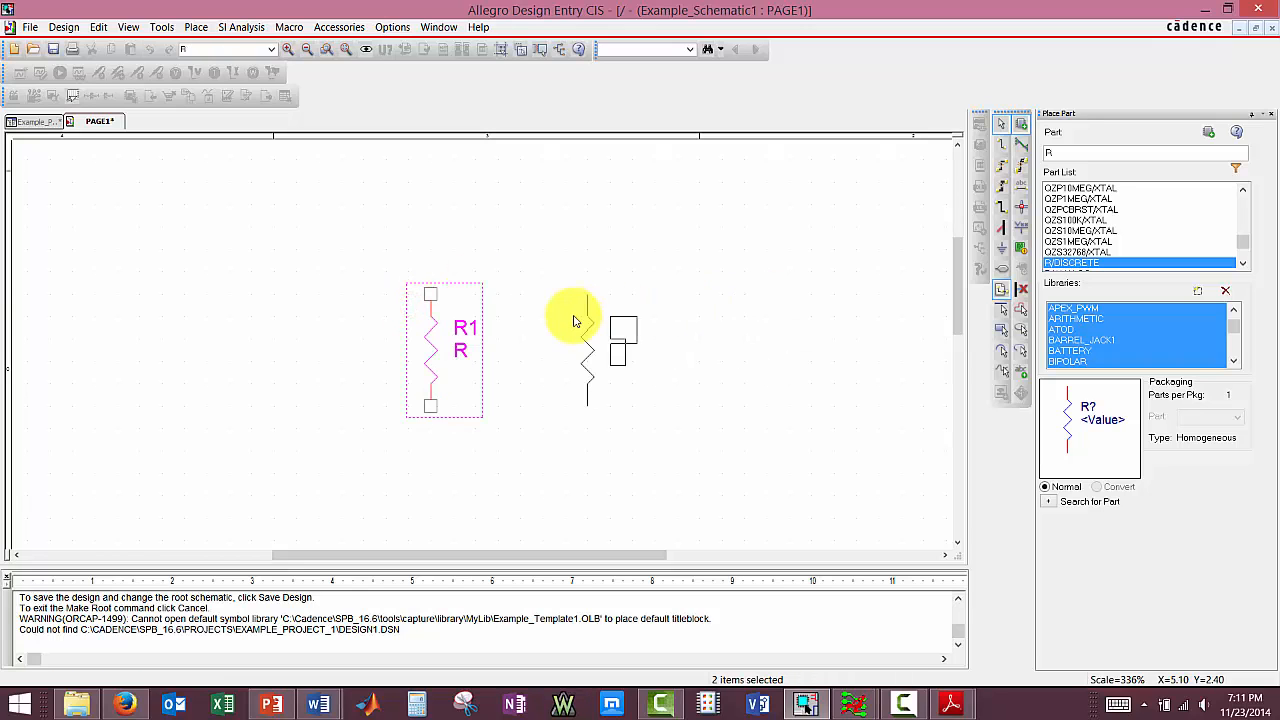
{"action": "key", "text": "Escape"}
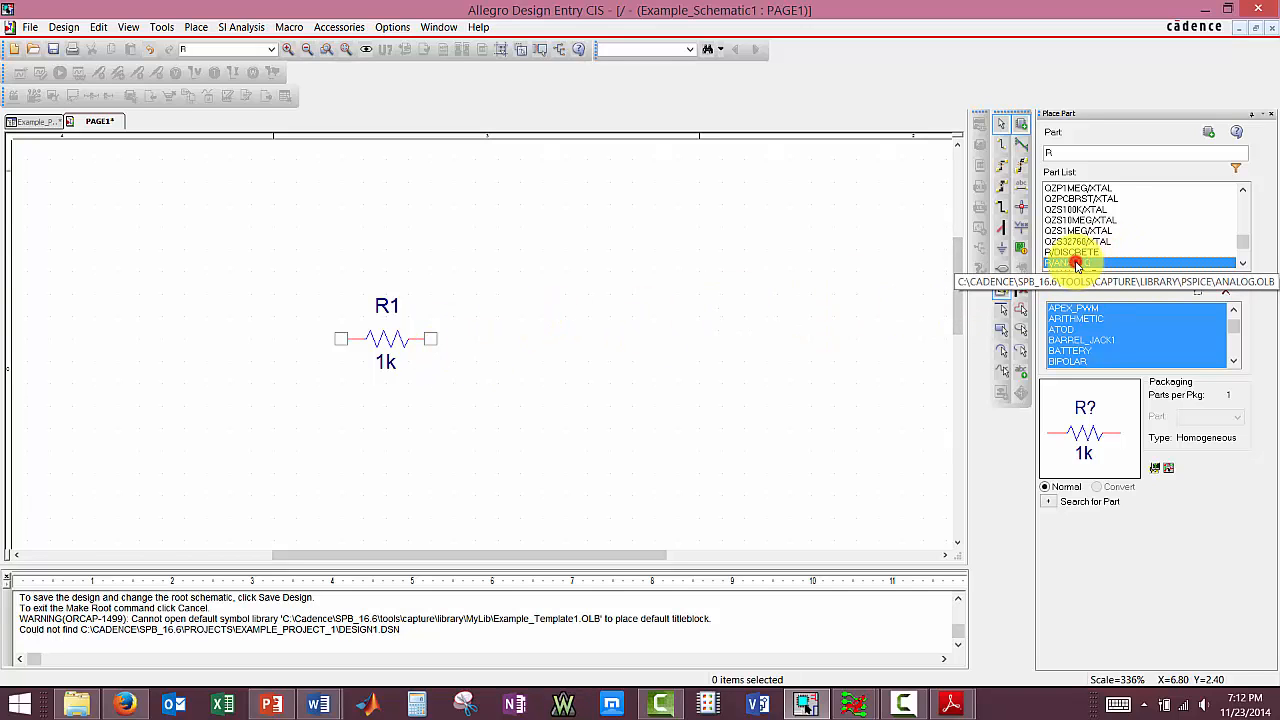
Place additional 1k resistors from the ANALOG library to the right of R1 and in a row below
{"action": "double_click", "coordinate": [1076, 264]}
{"action": "left_click", "coordinate": [543, 316]}
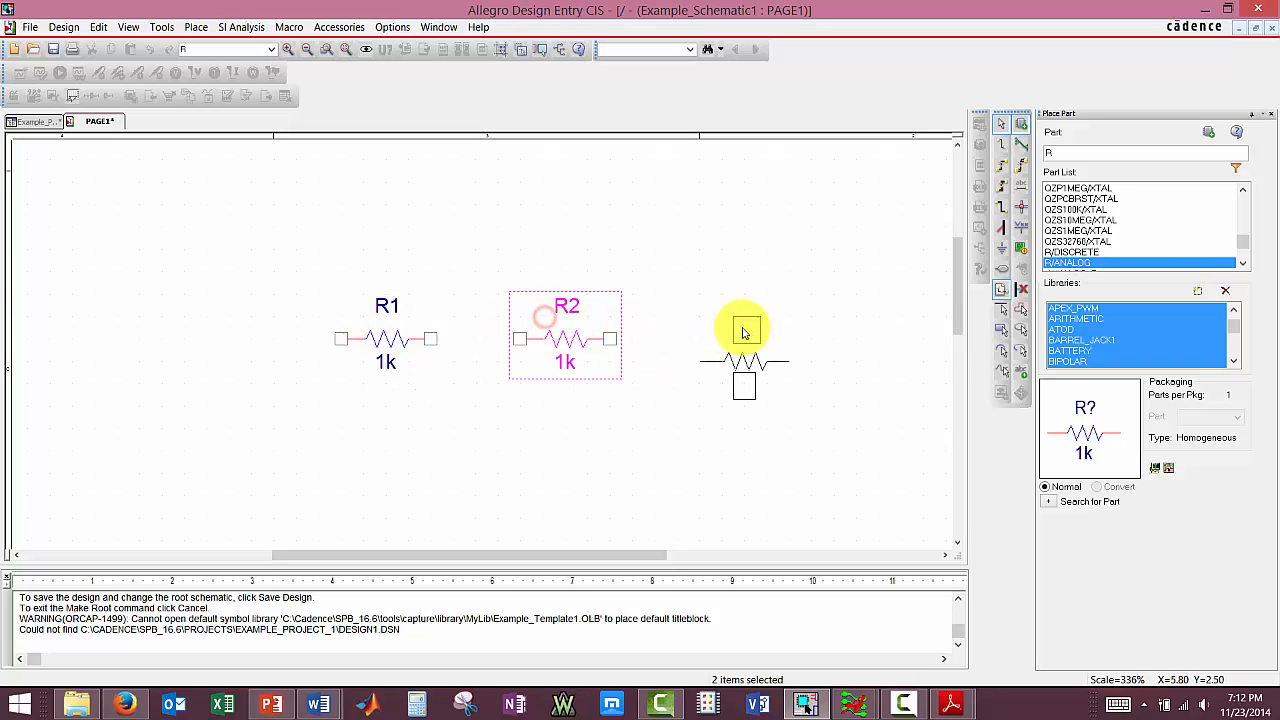
{"action": "left_click", "coordinate": [789, 313]}
{"action": "left_click", "coordinate": [543, 431]}
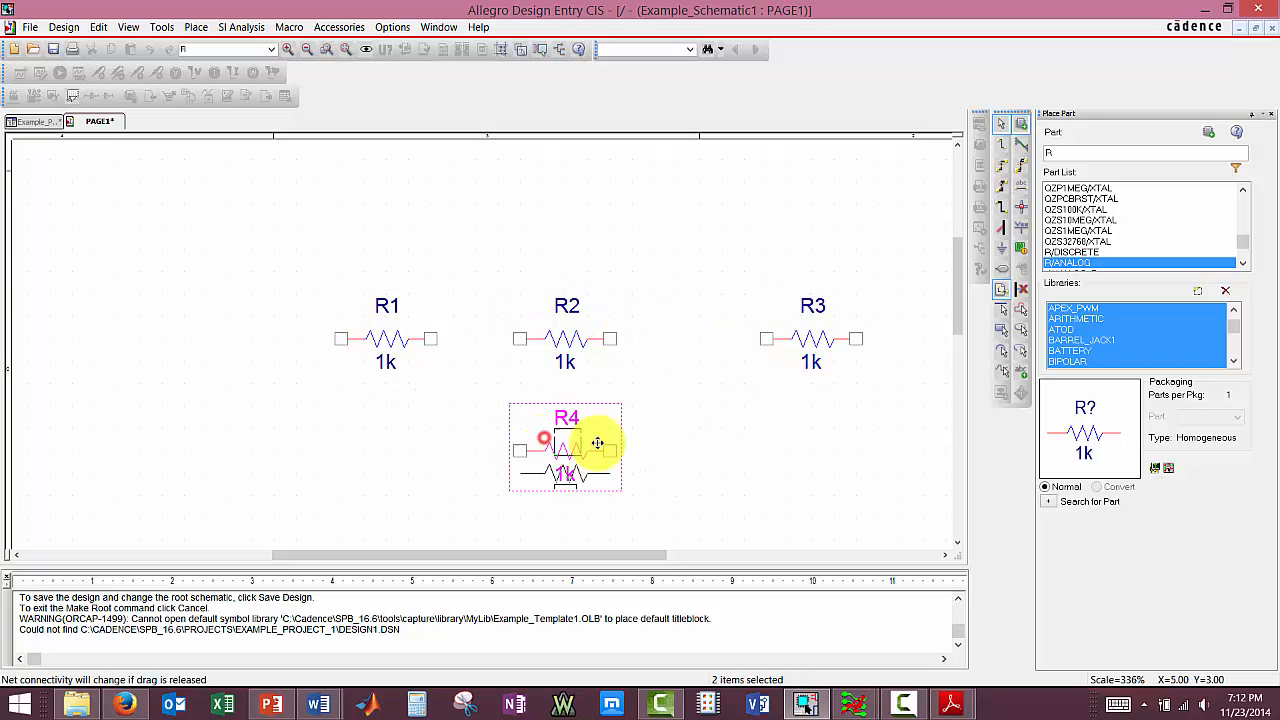
{"action": "left_click", "coordinate": [833, 429]}
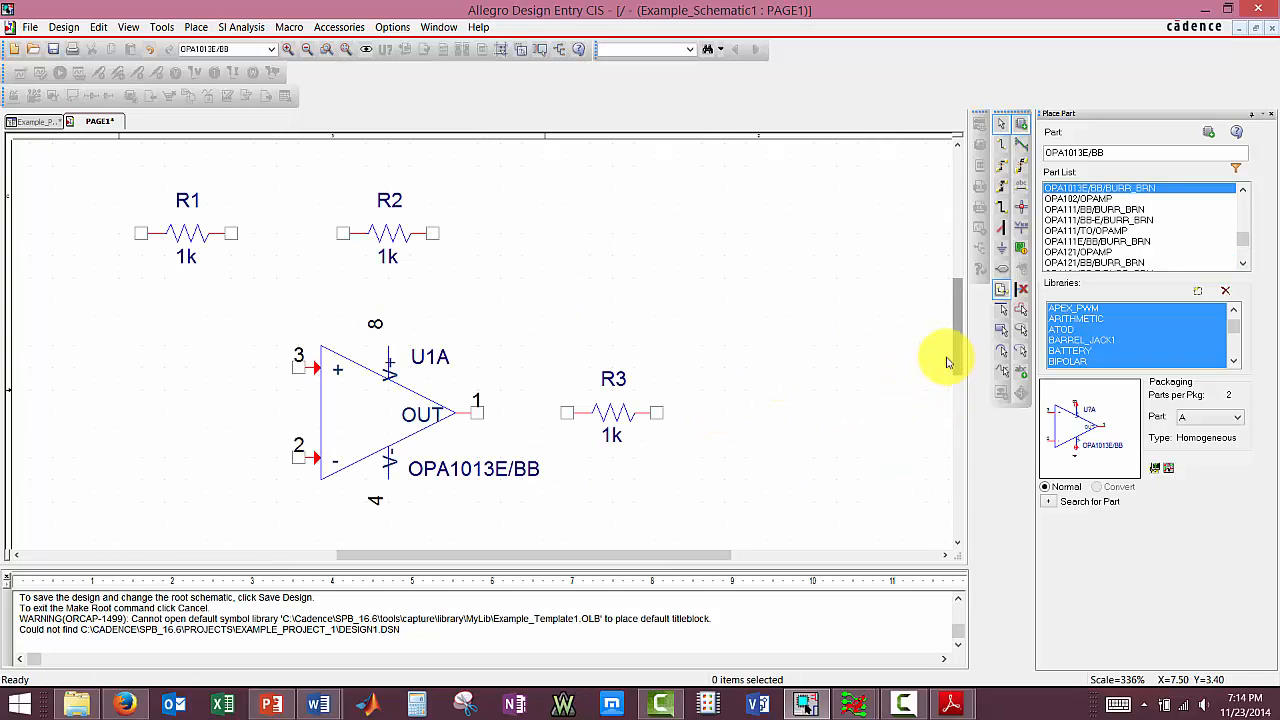
Place a 0/CAPSYM ground symbol below and to the left of op-amp U1A
{"action": "key", "text": "o"}
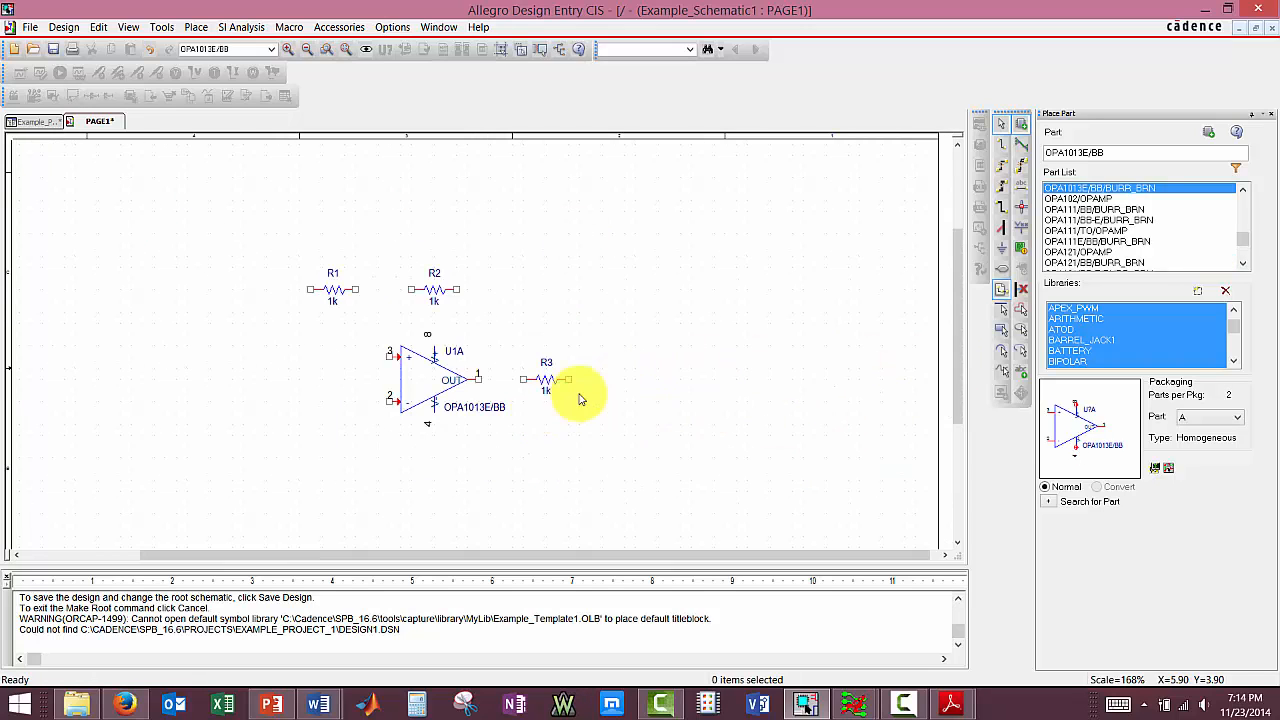
{"action": "left_click", "coordinate": [1002, 248]}
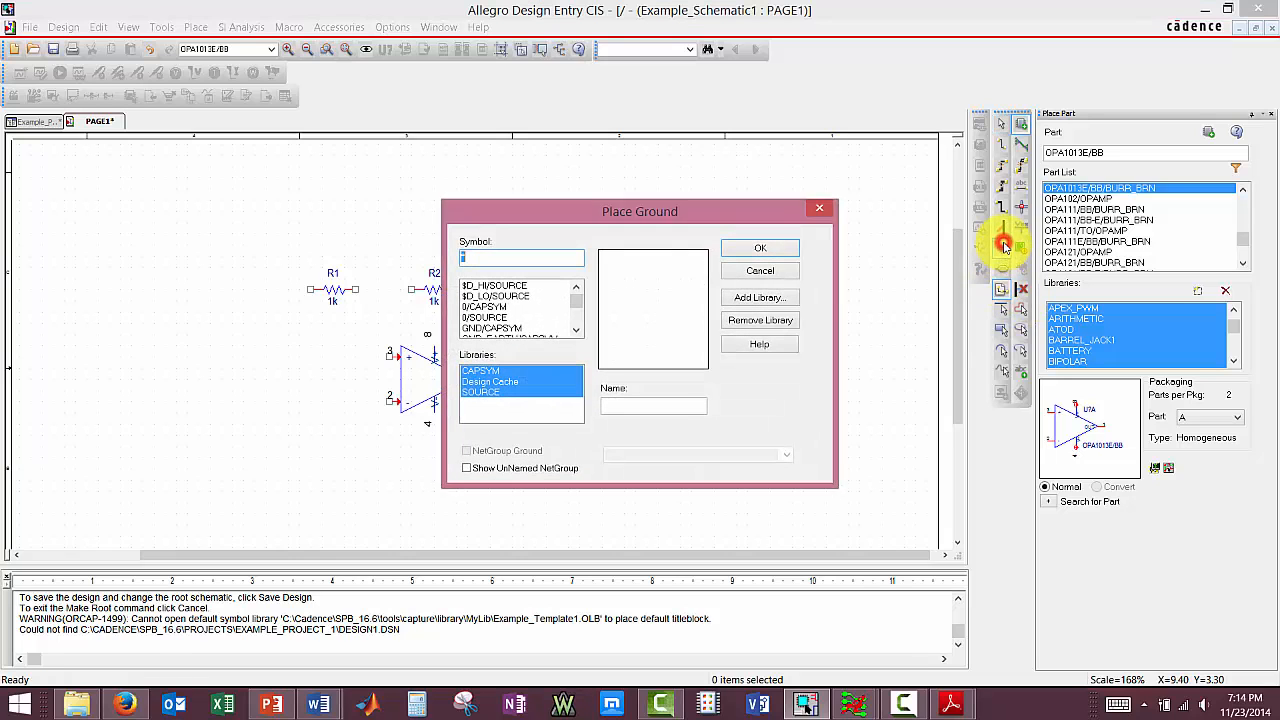
{"action": "left_click", "coordinate": [494, 307]}
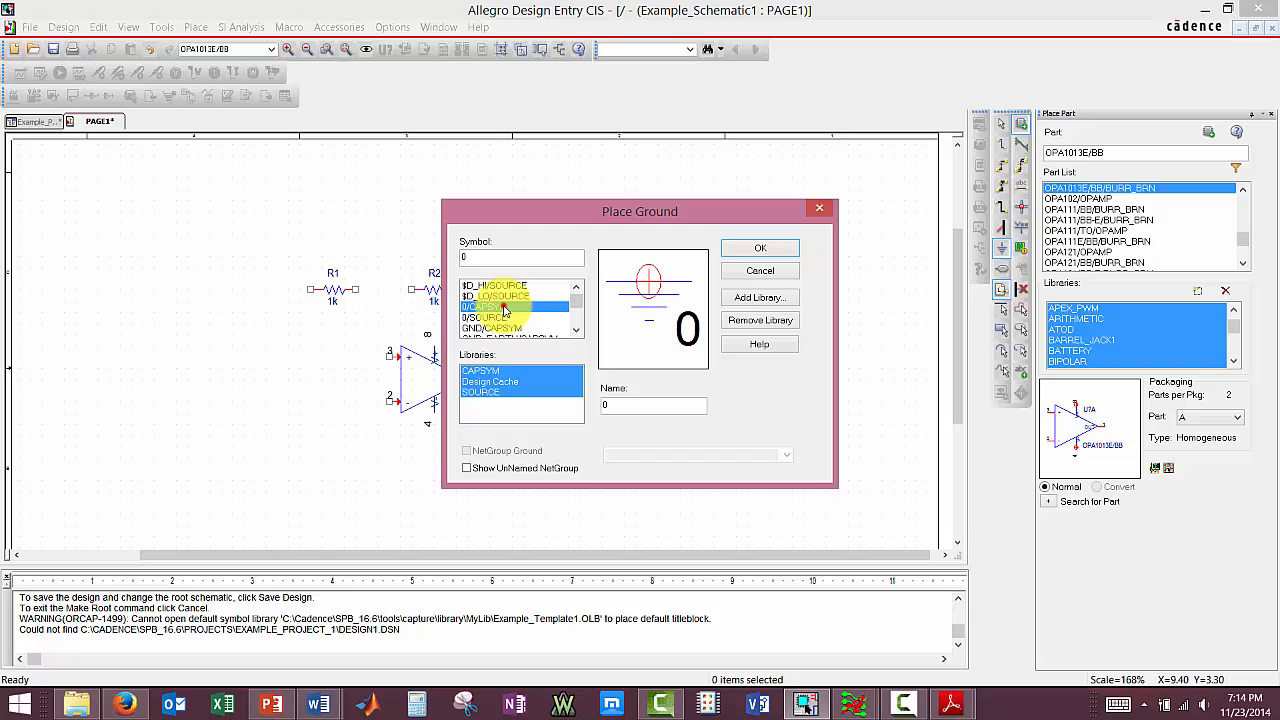
{"action": "double_click", "coordinate": [504, 307]}
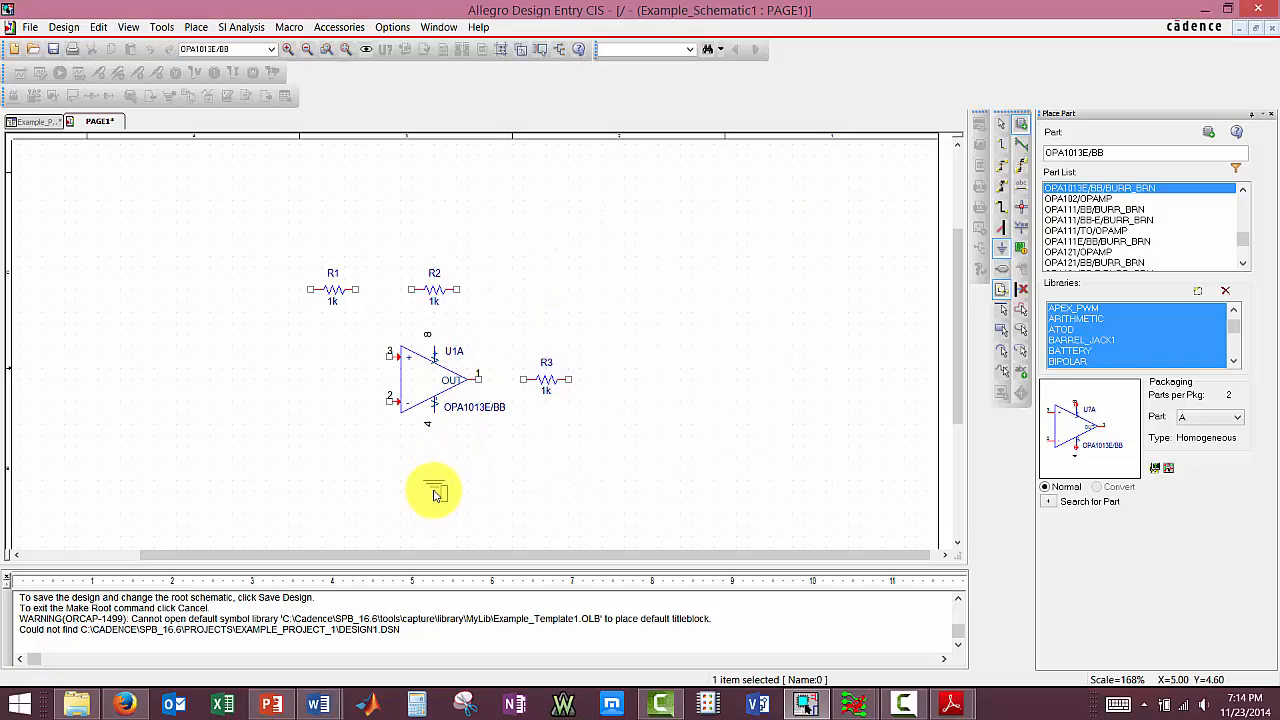
{"action": "left_click", "coordinate": [313, 487]}
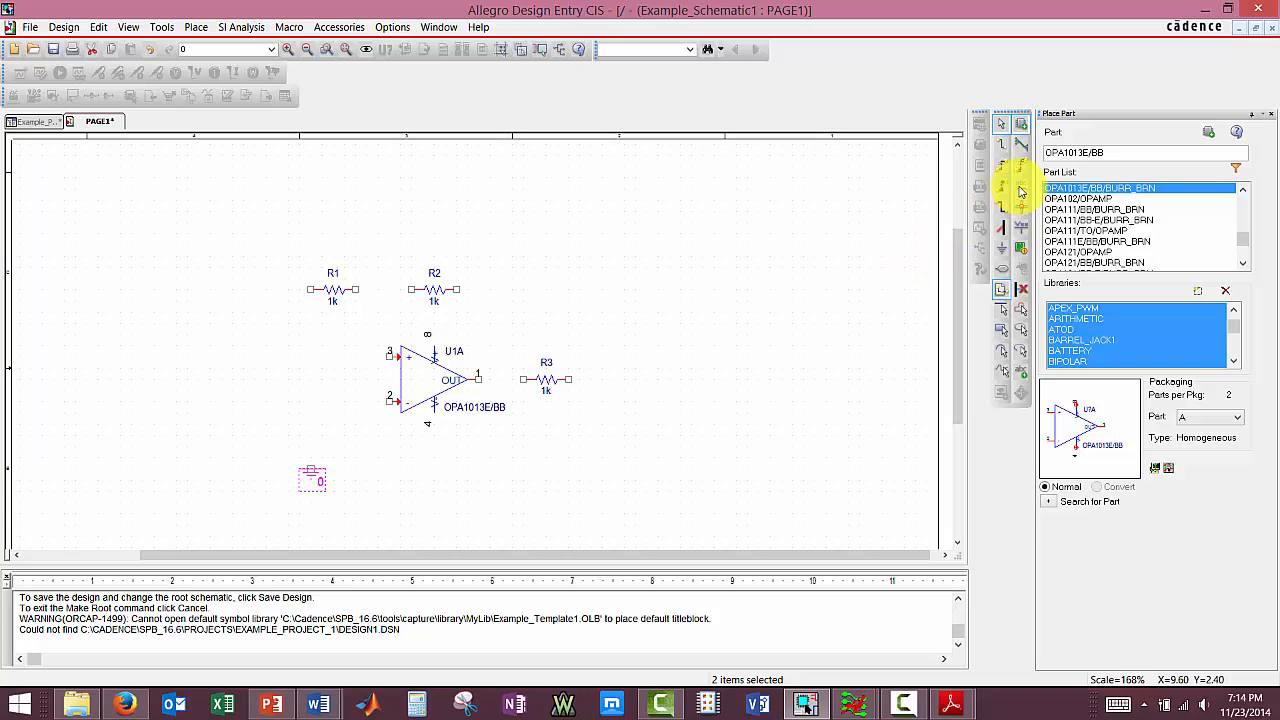
Wire the right pin of R1 to the left pin of R2
{"action": "left_click", "coordinate": [1001, 150]}
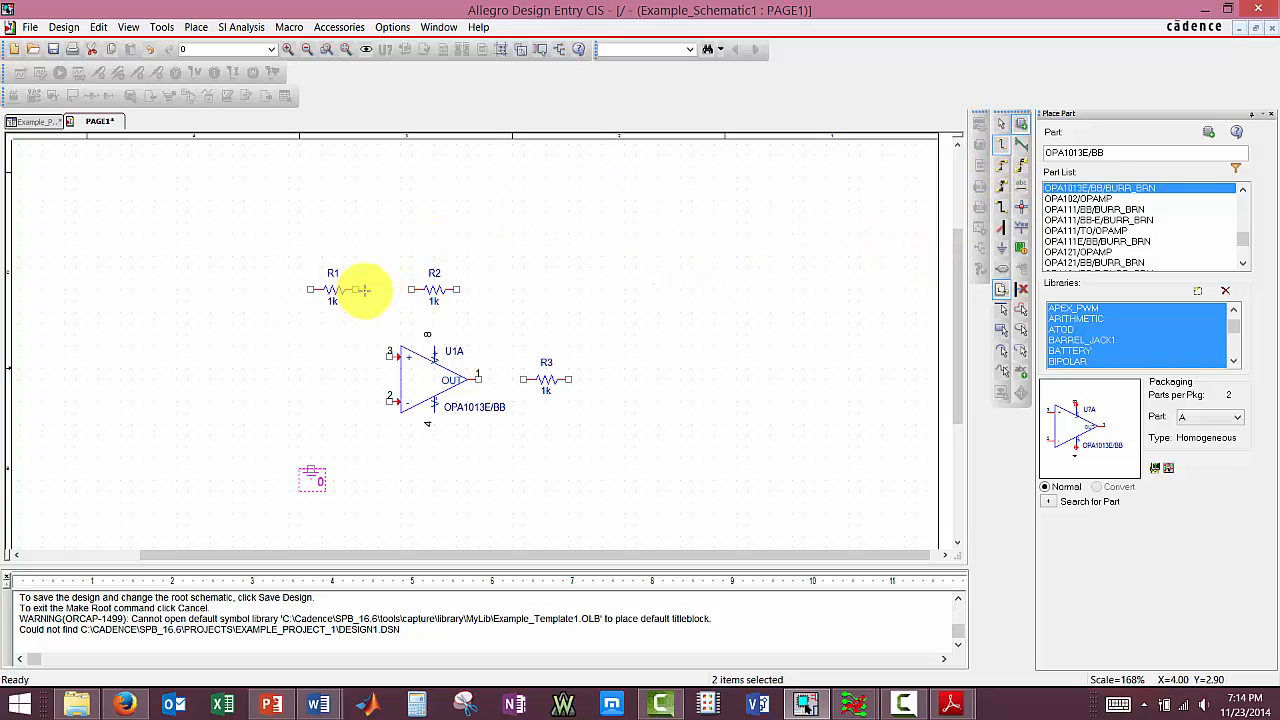
{"action": "left_click", "coordinate": [355, 289]}
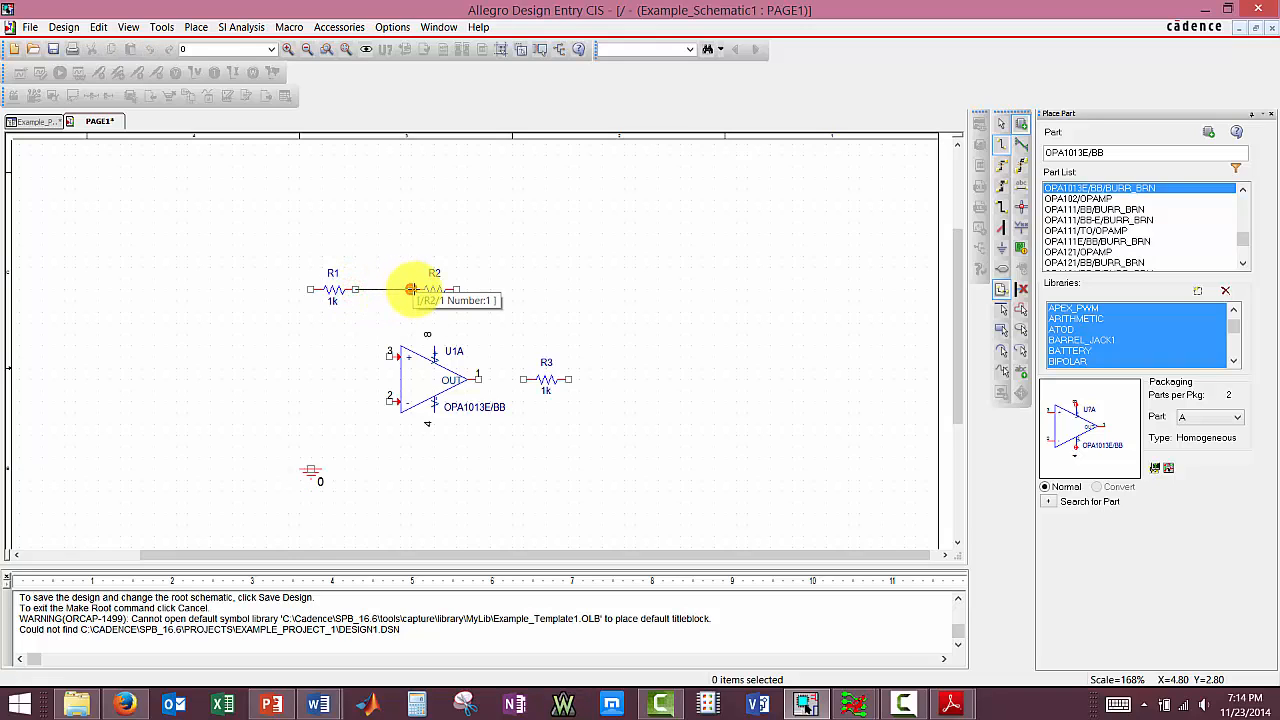
{"action": "left_click", "coordinate": [410, 289]}
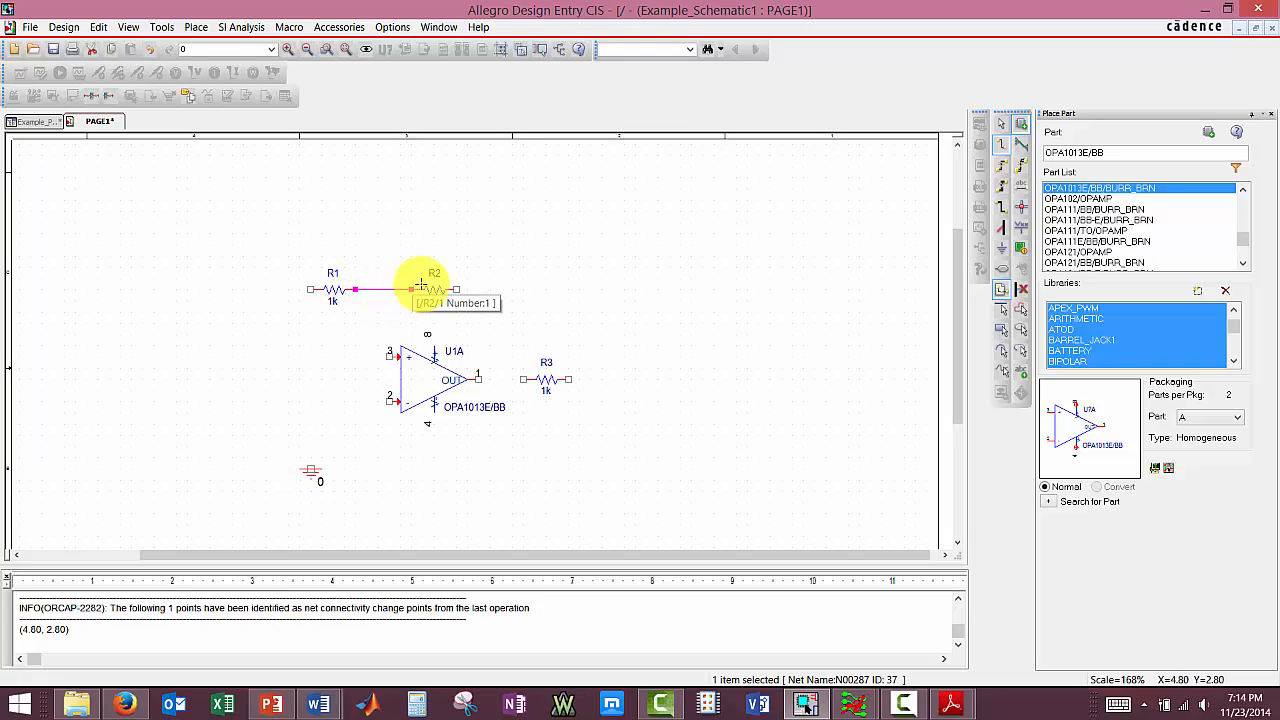
Auto-connect pin 3 of op-amp U1A to the wire between R1 and R2
{"action": "left_click", "coordinate": [1003, 166]}
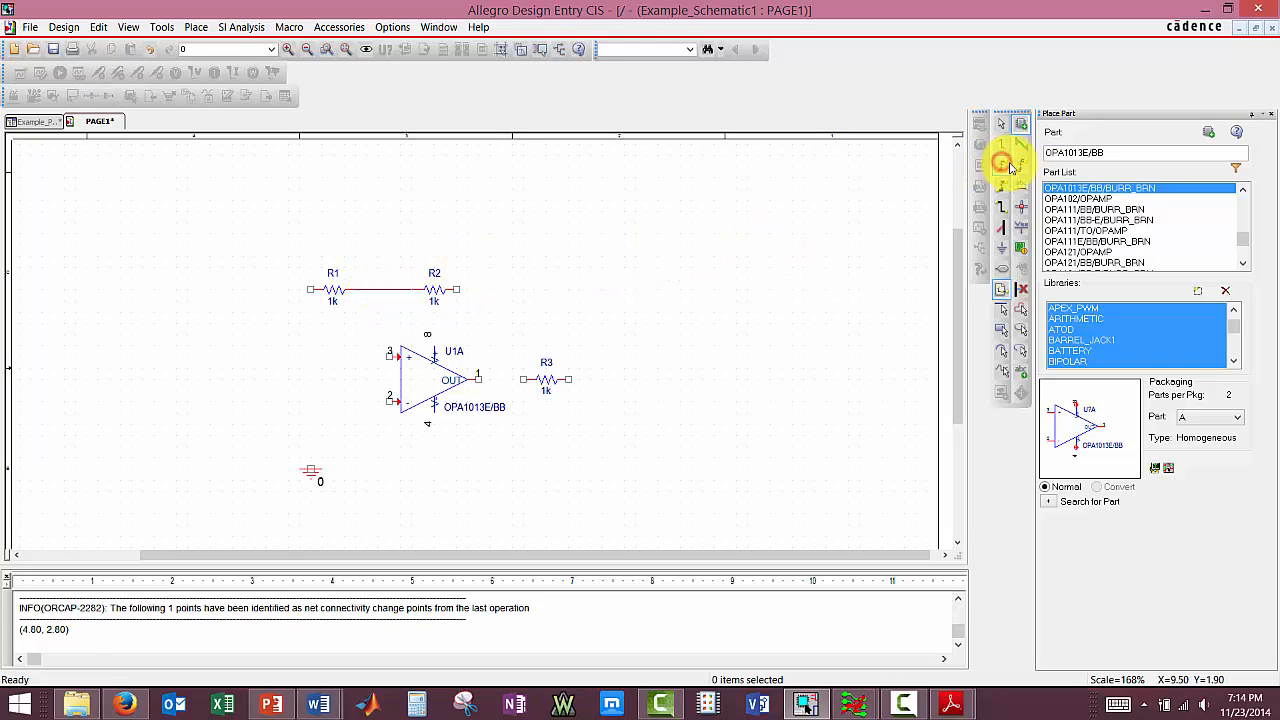
{"action": "left_click", "coordinate": [388, 356]}
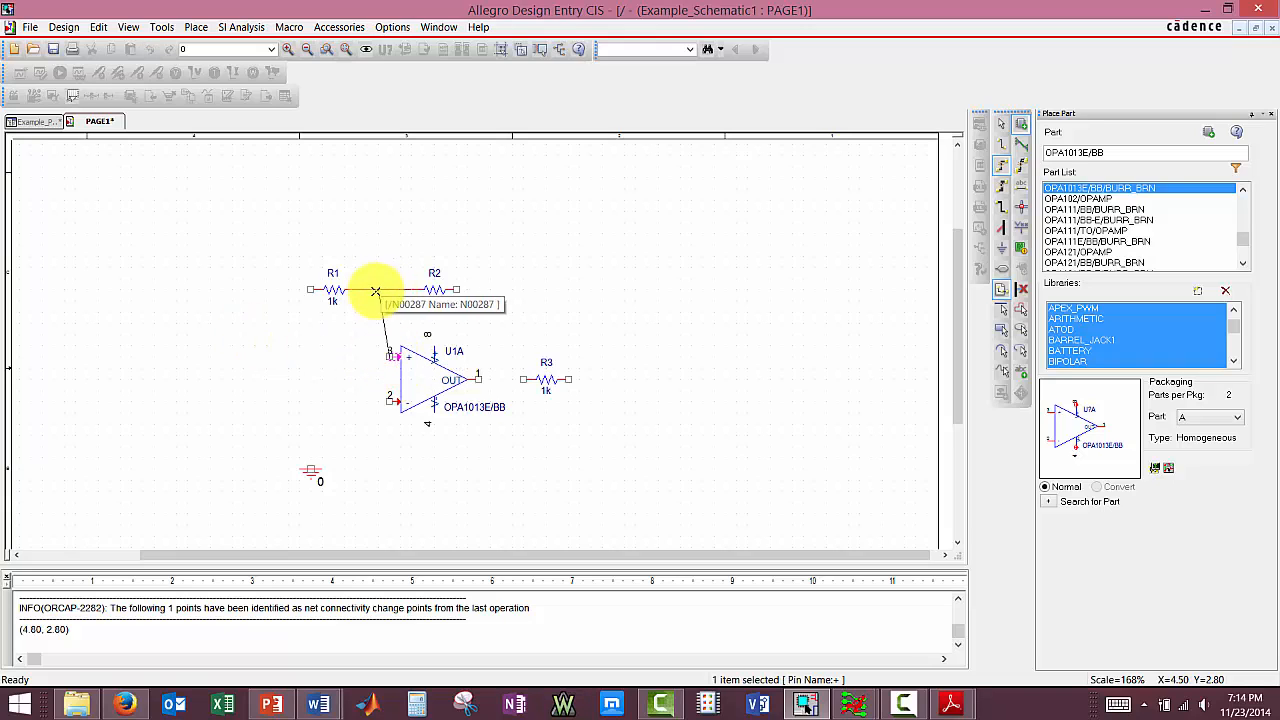
{"action": "left_click", "coordinate": [384, 289]}
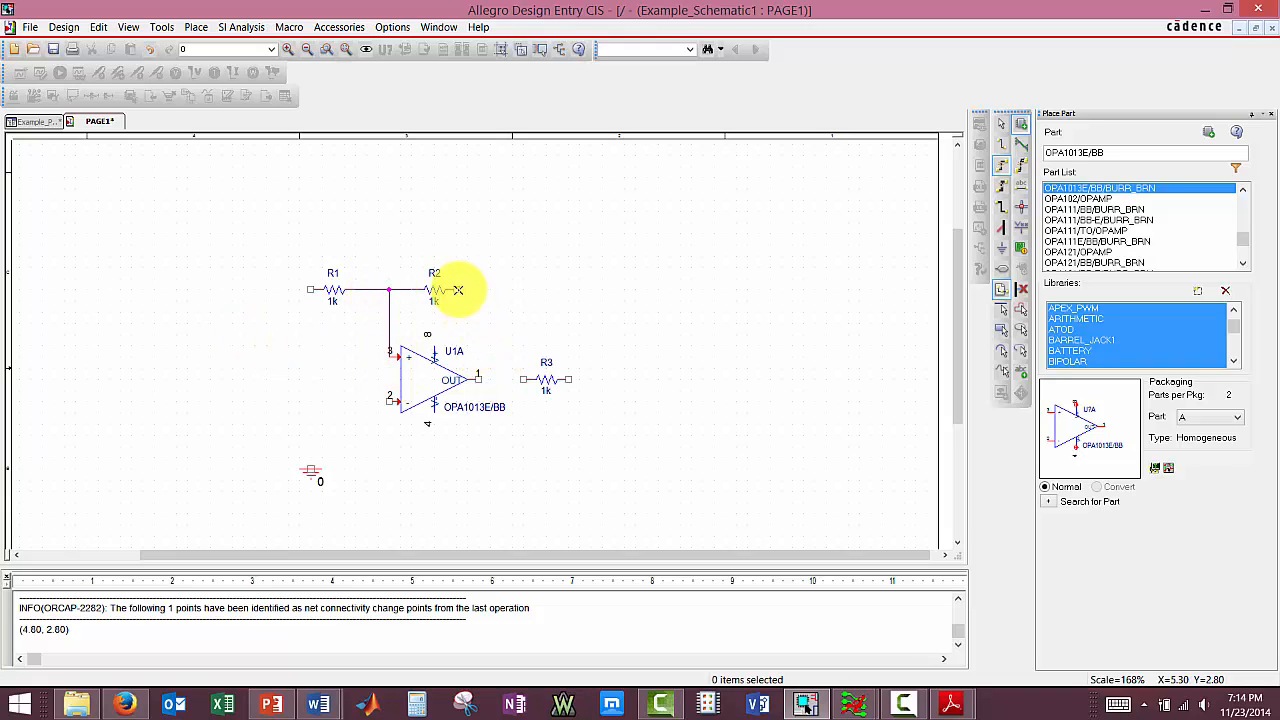
Wire the right pin of R2 to the left pin of R3, and the output of op-amp U1A to that same node
{"action": "left_click", "coordinate": [457, 289]}
{"action": "left_click", "coordinate": [527, 379]}
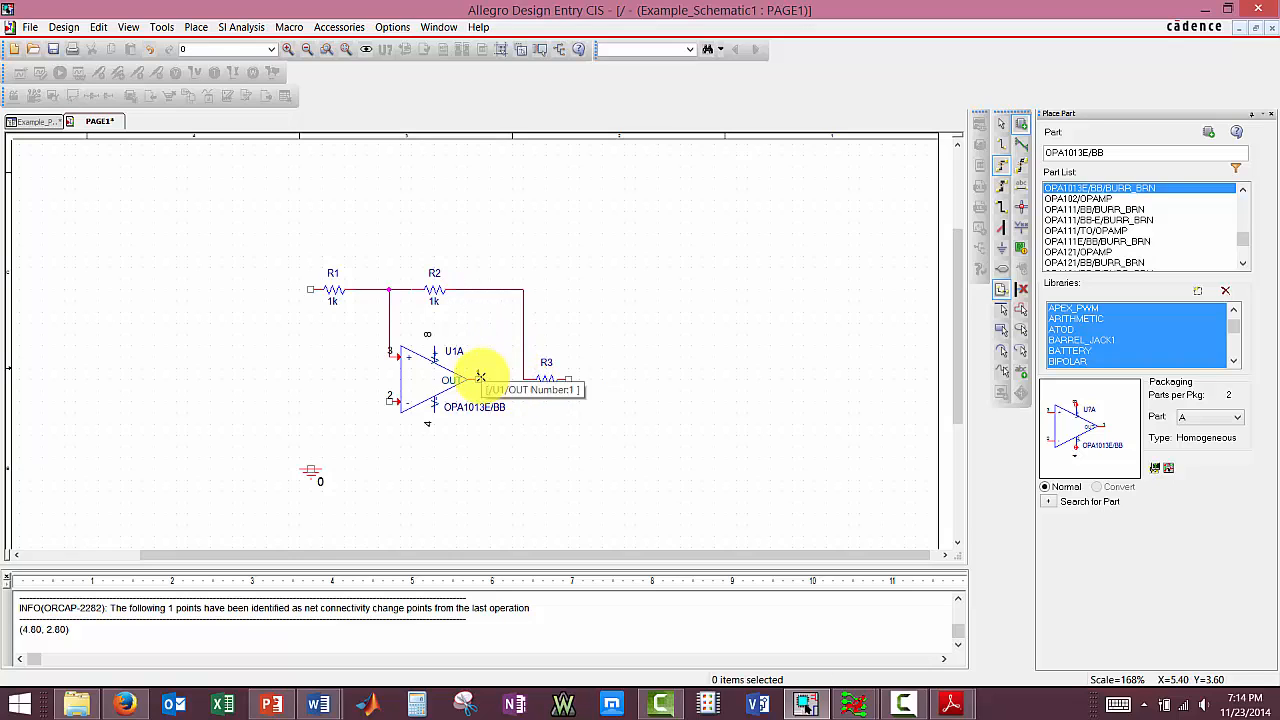
{"action": "left_click", "coordinate": [482, 379]}
{"action": "left_click", "coordinate": [523, 379]}
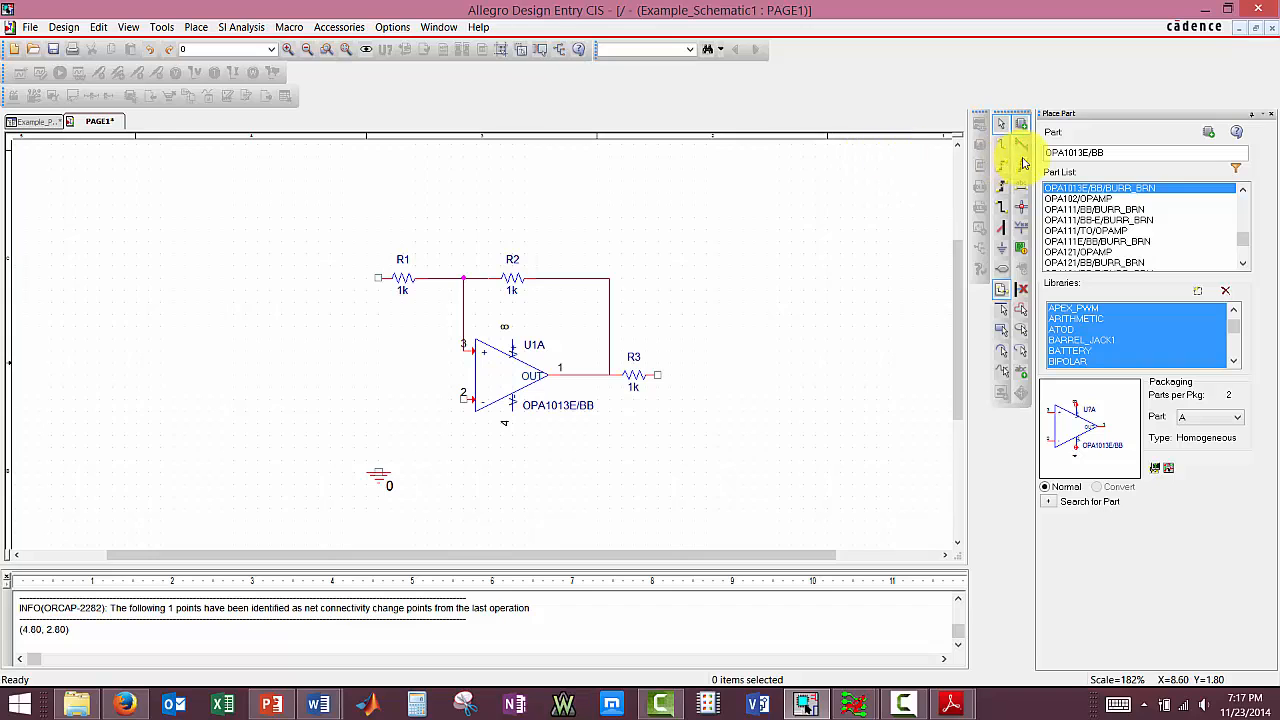
Try to auto-connect the left pin of R1, pin 2 of op-amp U1A and the ground symbol as multiple points
{"action": "left_click", "coordinate": [1022, 166]}
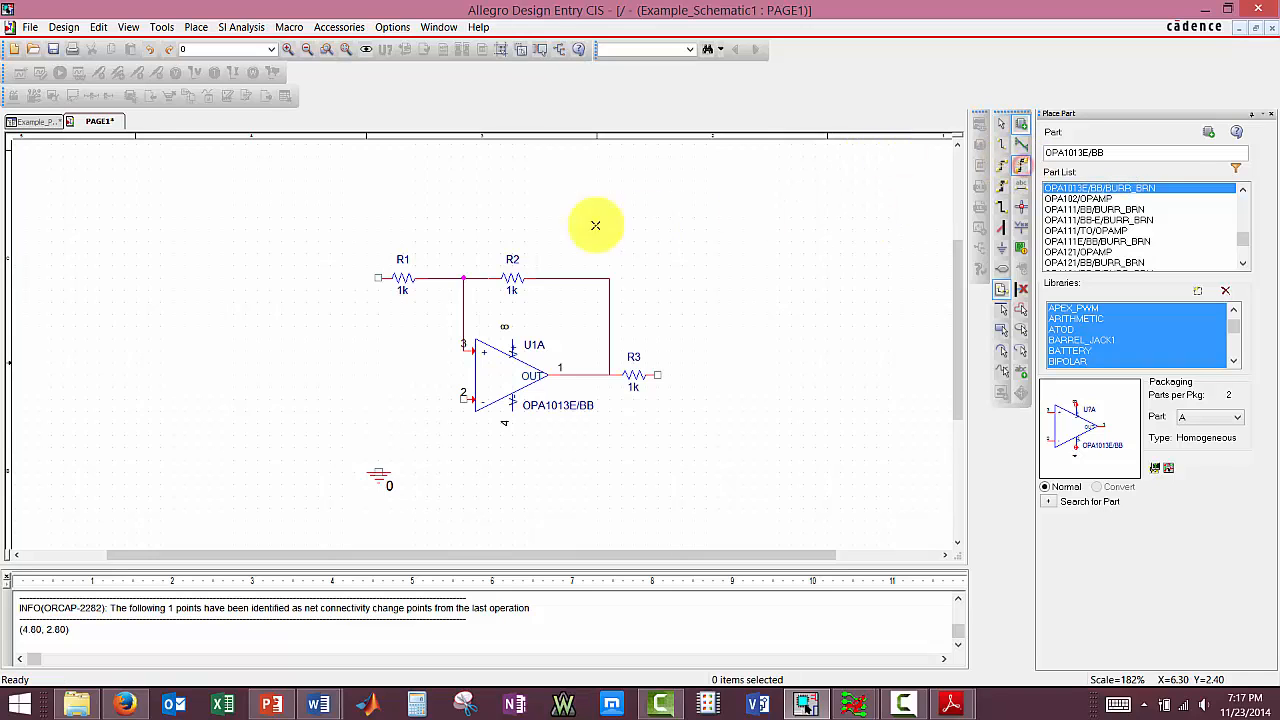
{"action": "left_click", "coordinate": [378, 278]}
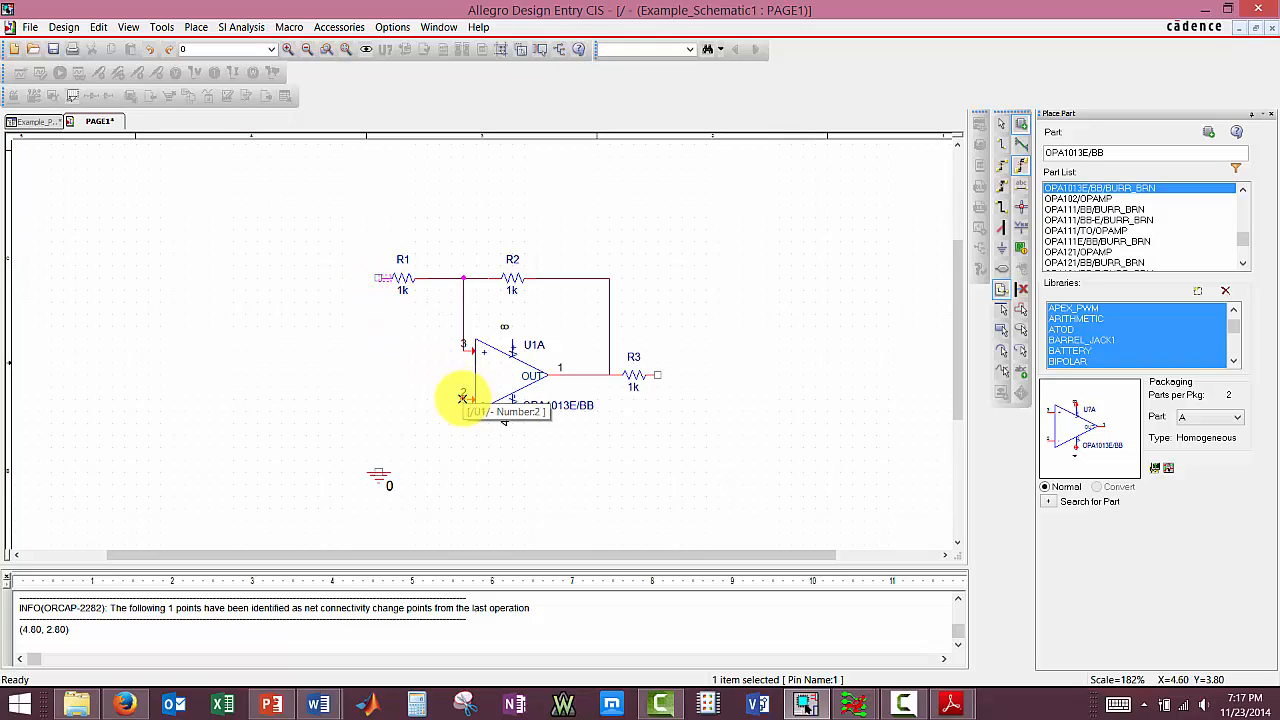
{"action": "left_click", "coordinate": [463, 398]}
{"action": "left_click", "coordinate": [377, 471]}
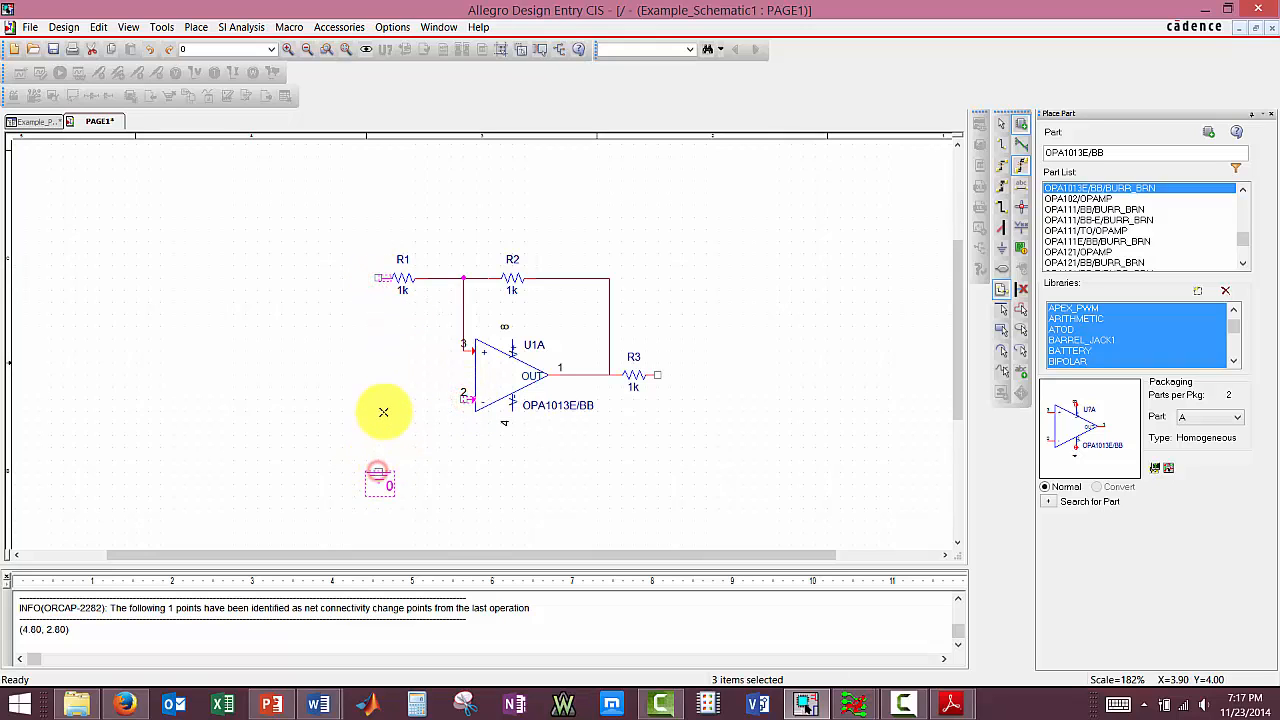
{"action": "right_click", "coordinate": [387, 393]}
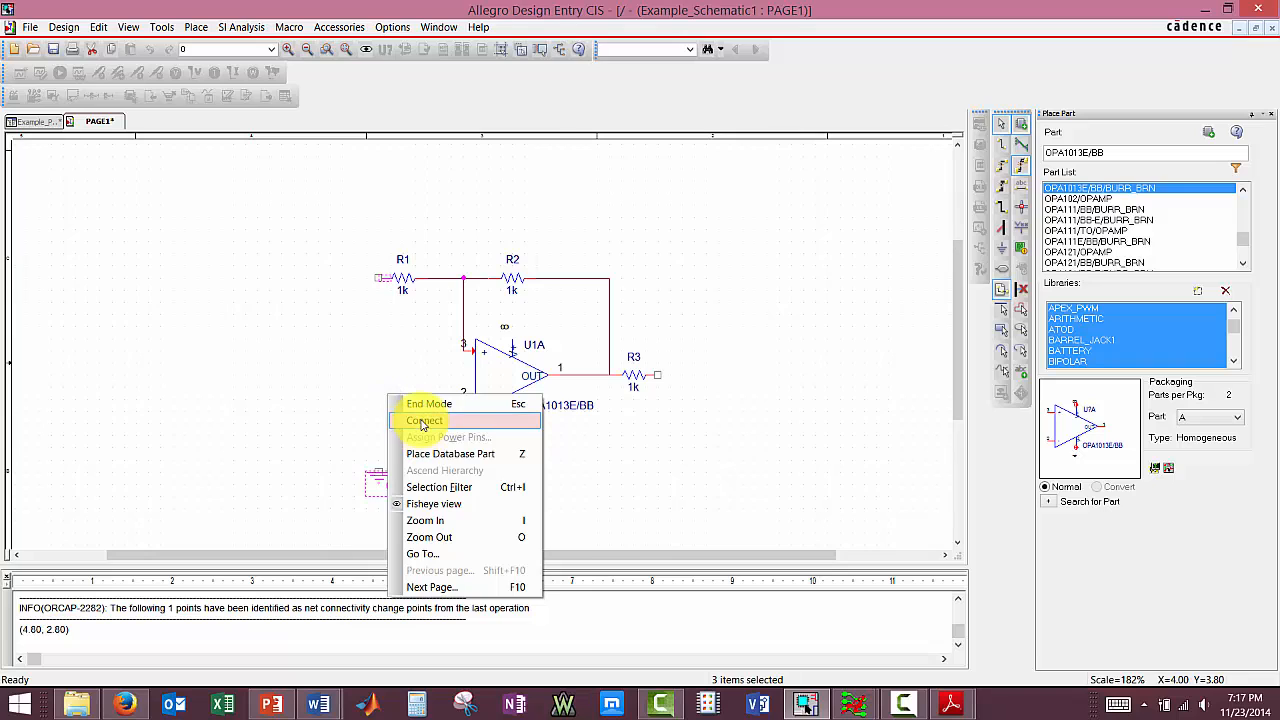
{"action": "left_click", "coordinate": [405, 406]}
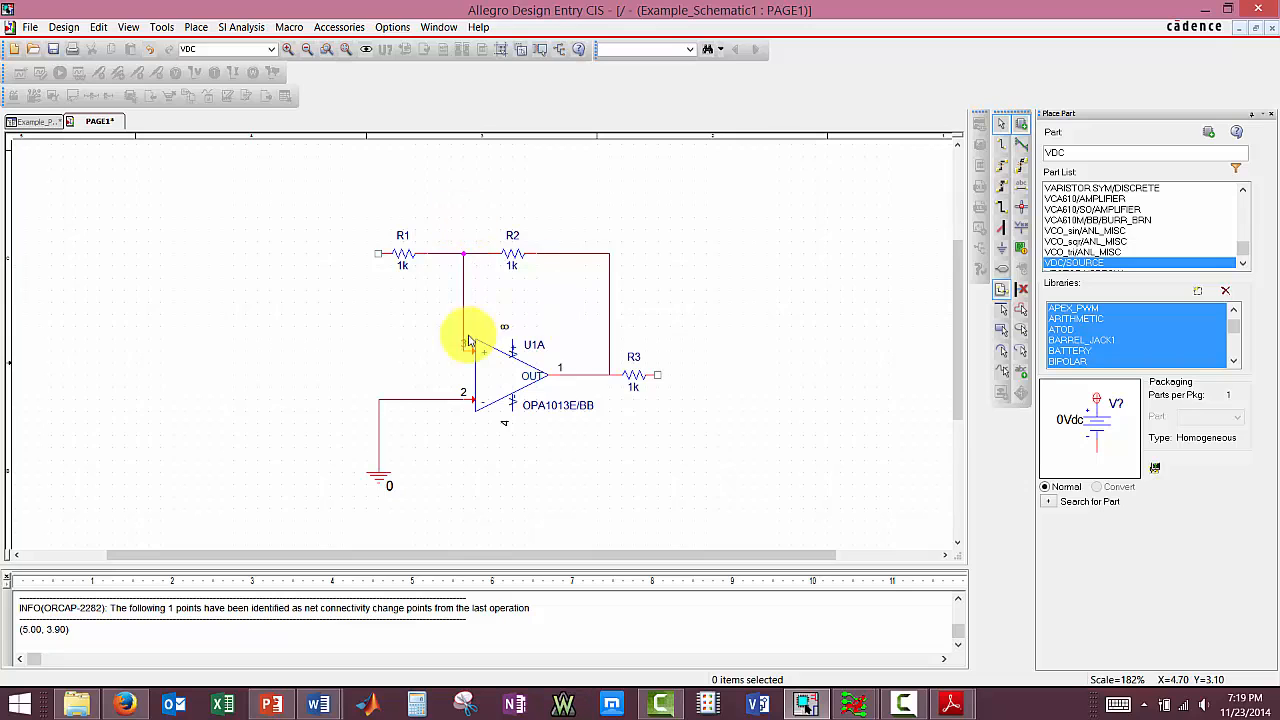
Open op-amp U1A for part editing and delete its supply pins 4 and 8 together with their stub lines and V+ marking
{"action": "left_click", "coordinate": [491, 379]}
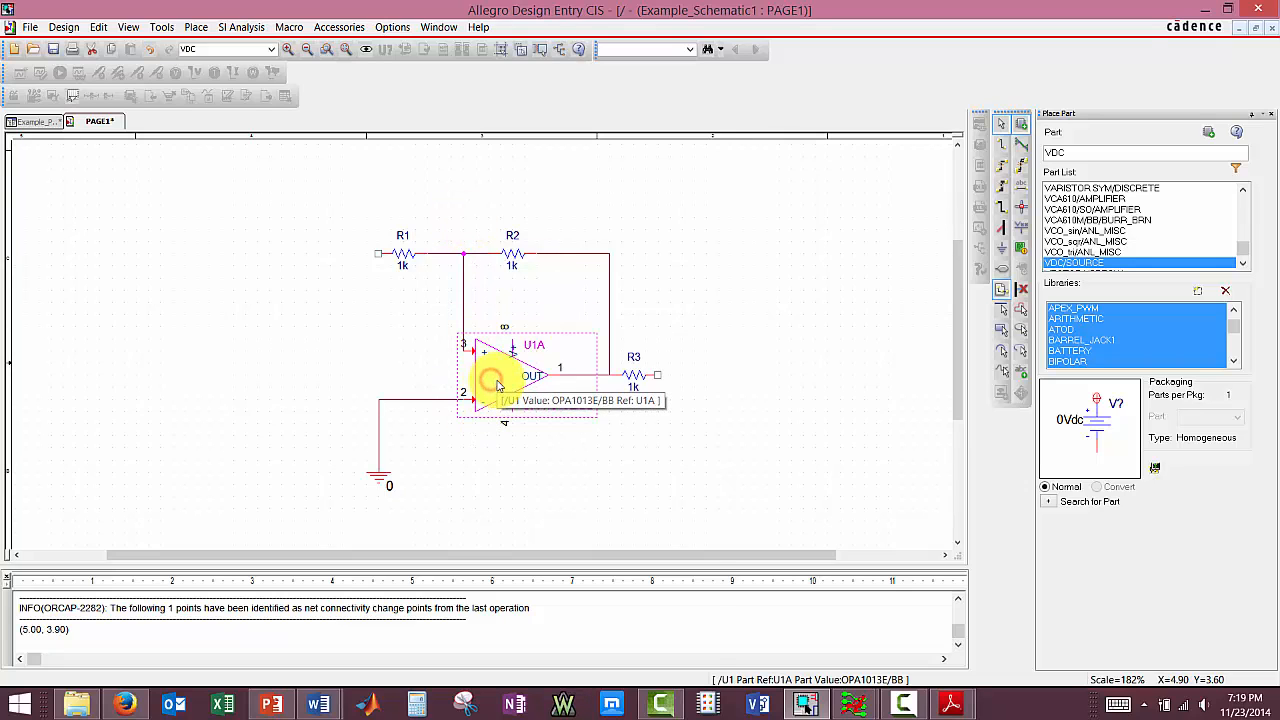
{"action": "right_click", "coordinate": [493, 380]}
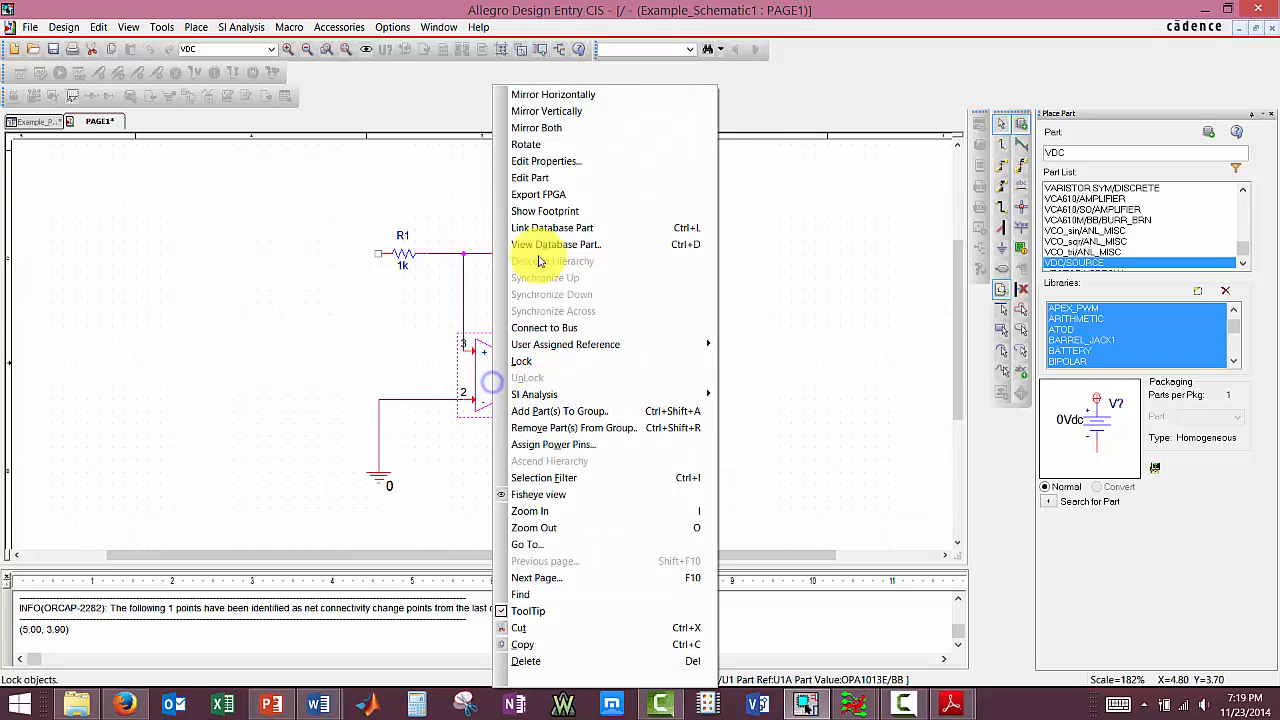
{"action": "left_click", "coordinate": [535, 178]}
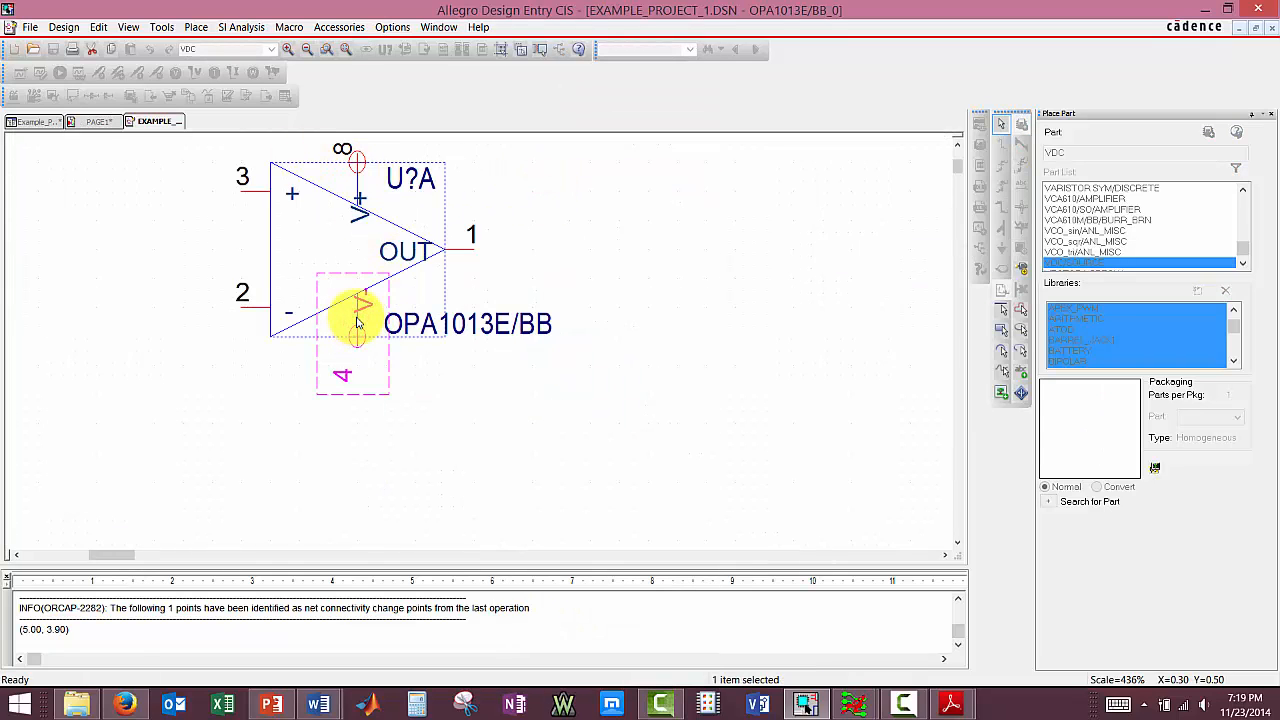
{"action": "key", "text": "Delete"}
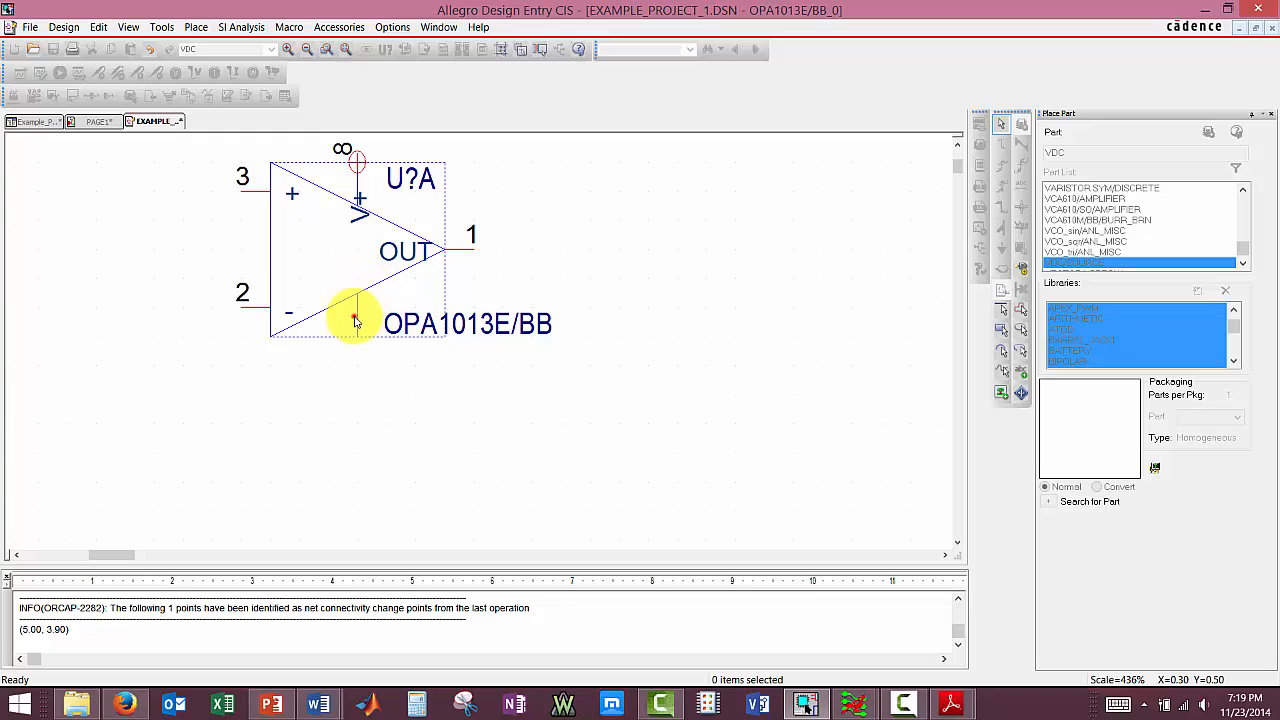
{"action": "key", "text": "Delete"}
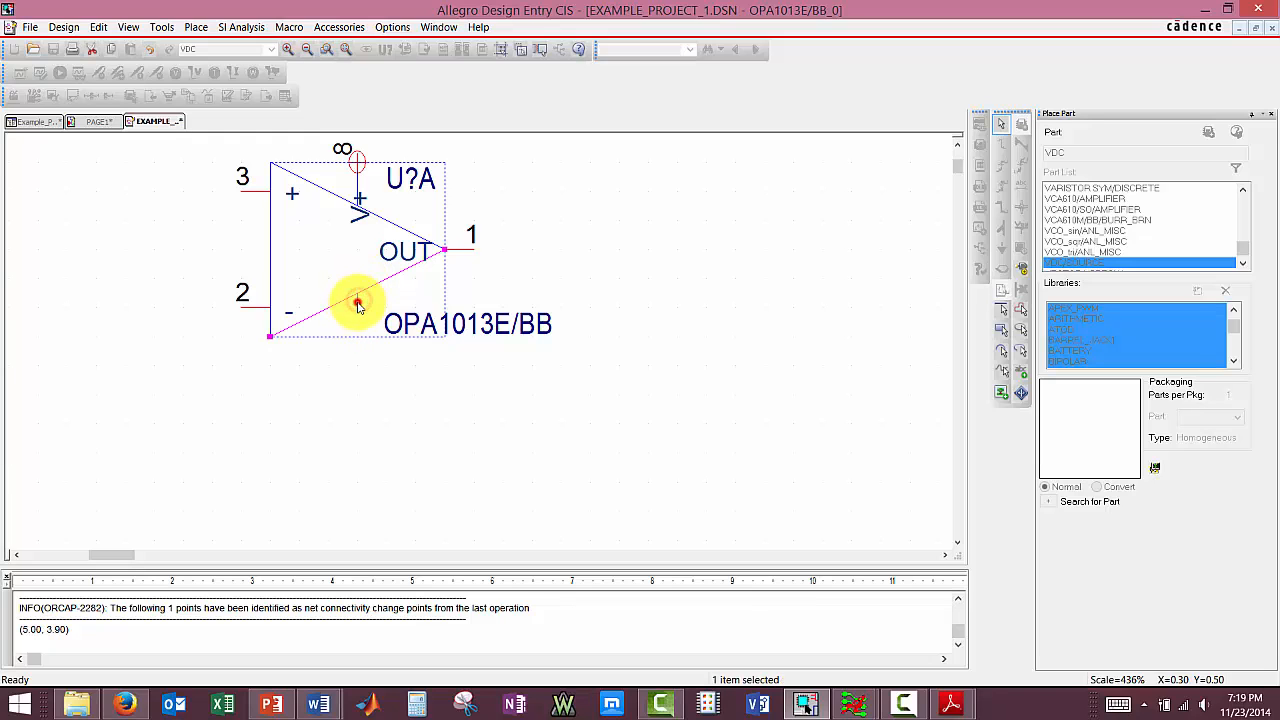
{"action": "key", "text": "Delete"}
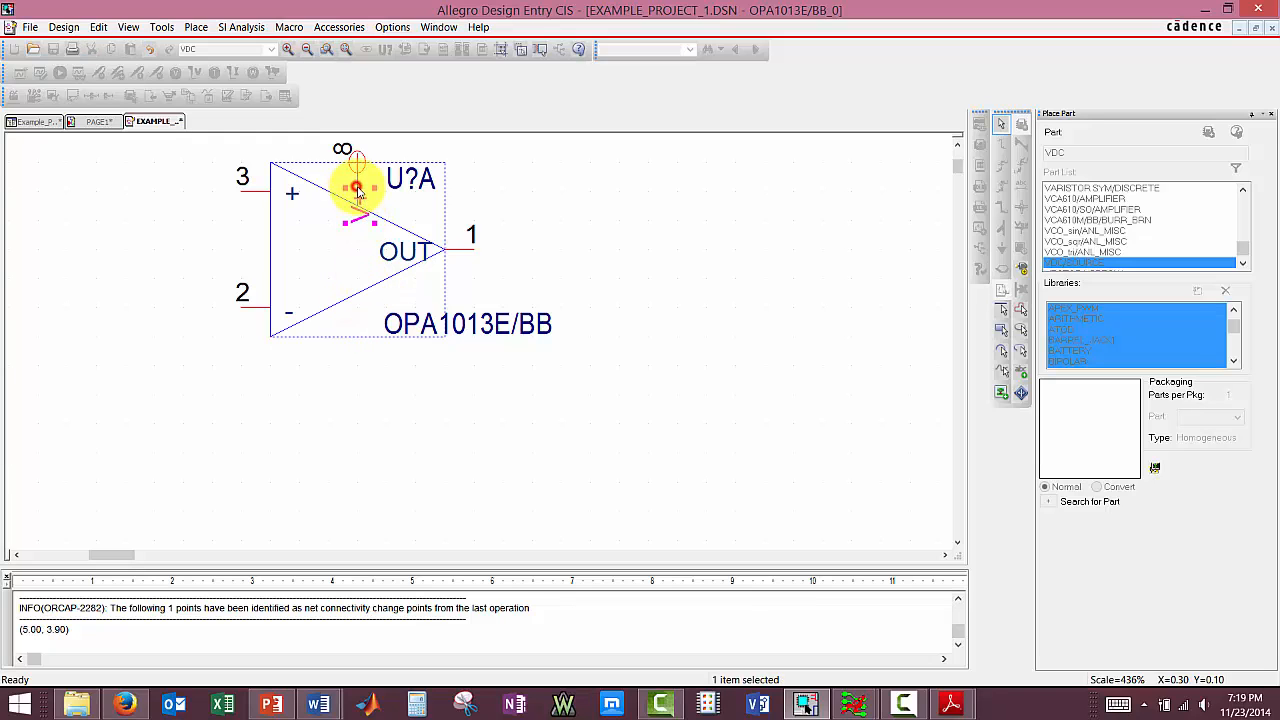
{"action": "key", "text": "Delete"}
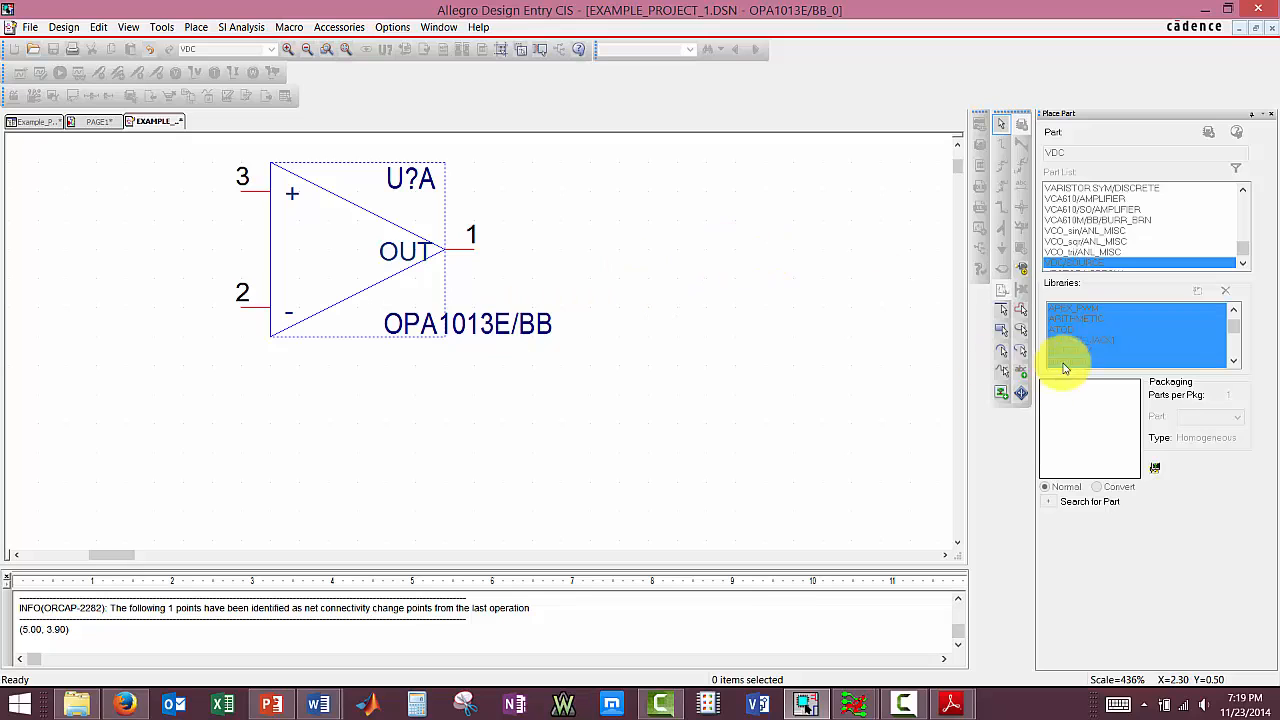
Place a new passive pin named V+ with number 4 on the upper edge of the op-amp part outline
{"action": "left_click", "coordinate": [1022, 268]}
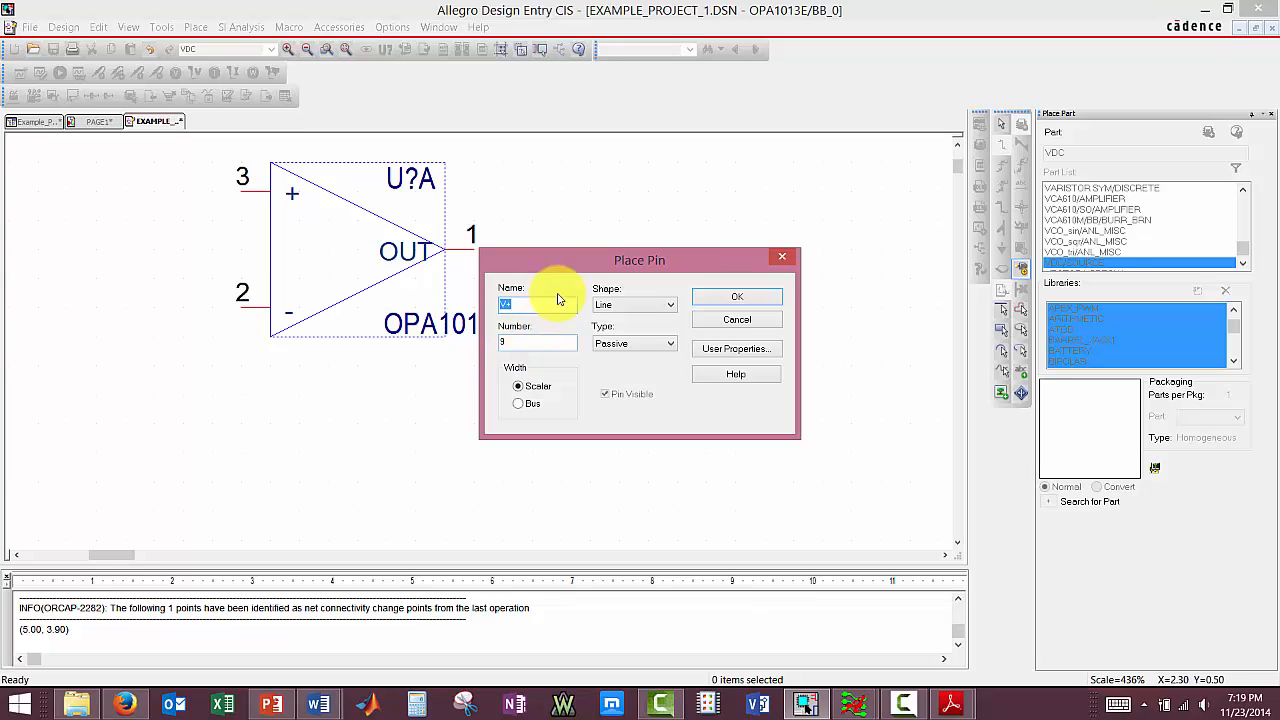
{"action": "key", "text": "Tab"}
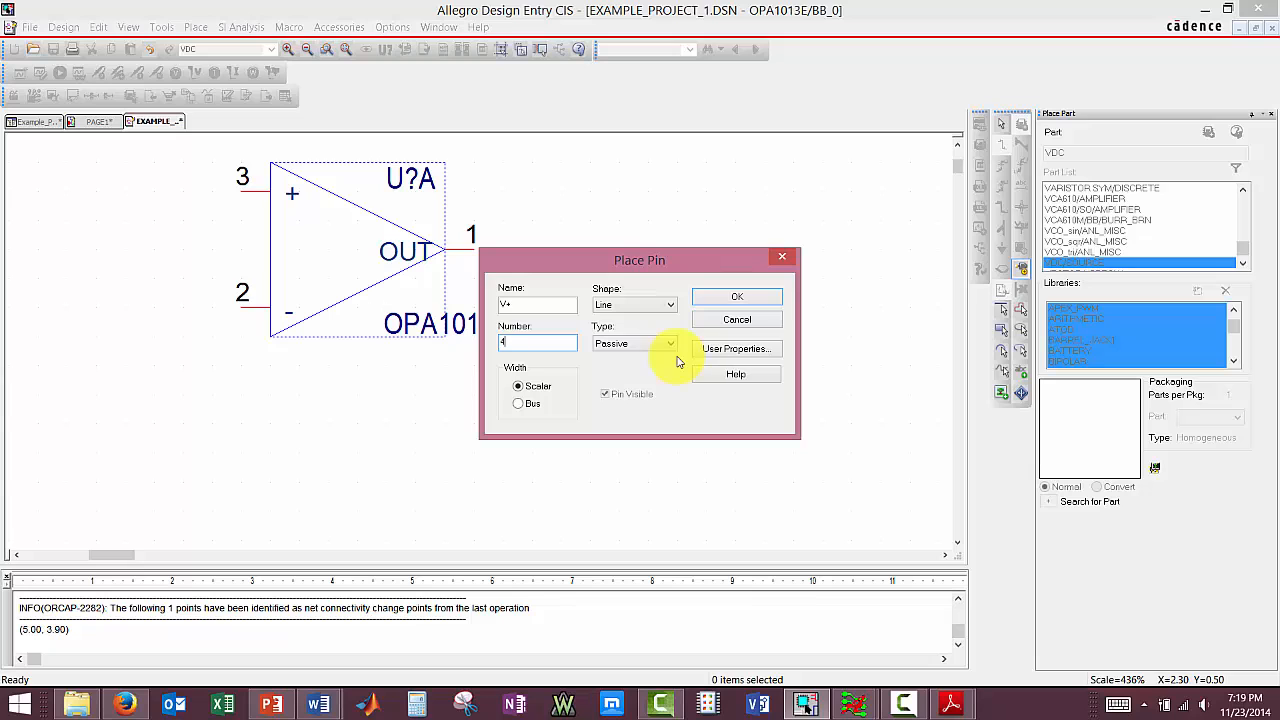
{"action": "type", "text": "4"}
{"action": "left_click", "coordinate": [735, 298]}
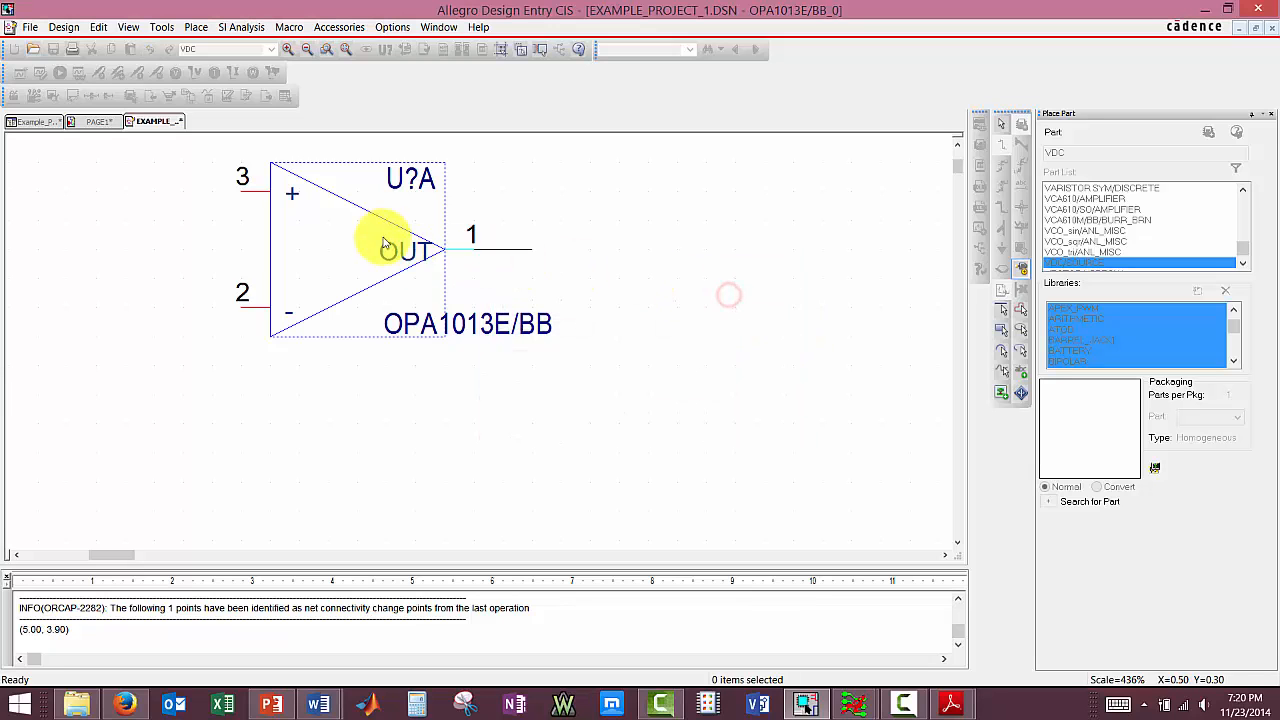
{"action": "left_click", "coordinate": [350, 200]}
{"action": "scroll", "coordinate": [357, 206], "scroll_direction": "up", "scroll_amount": 3}
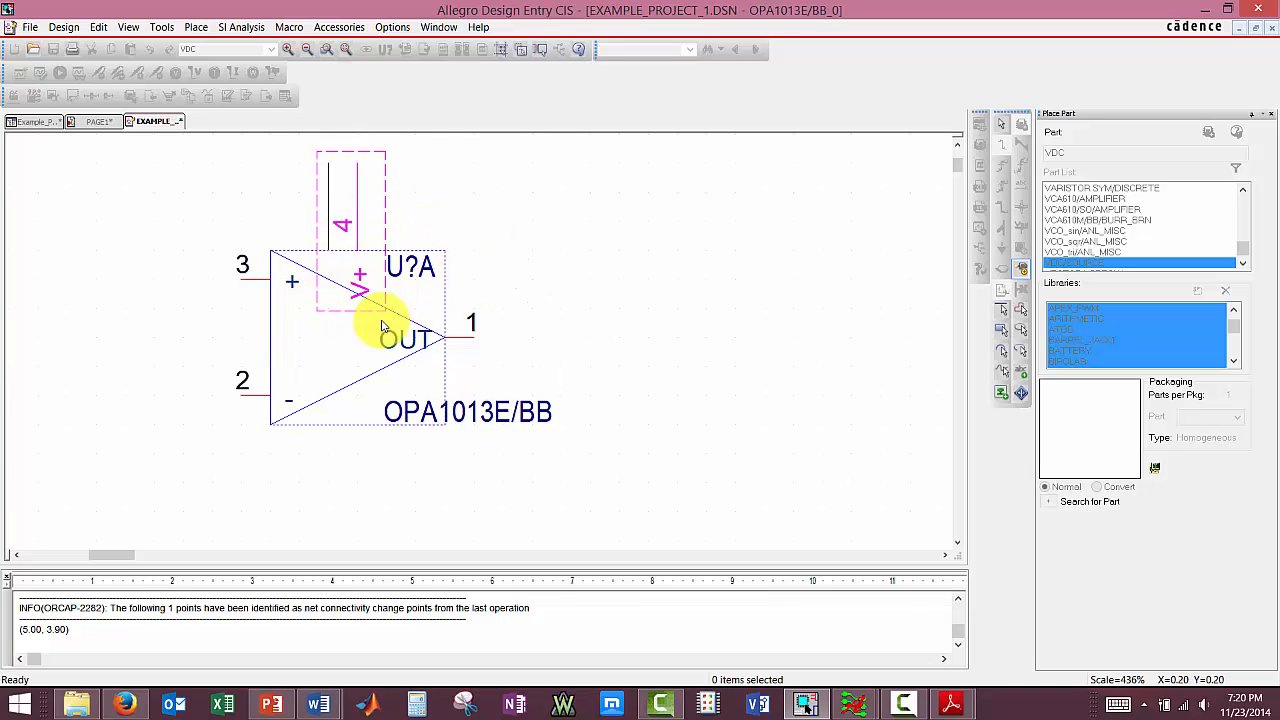
{"action": "key", "text": "Escape"}
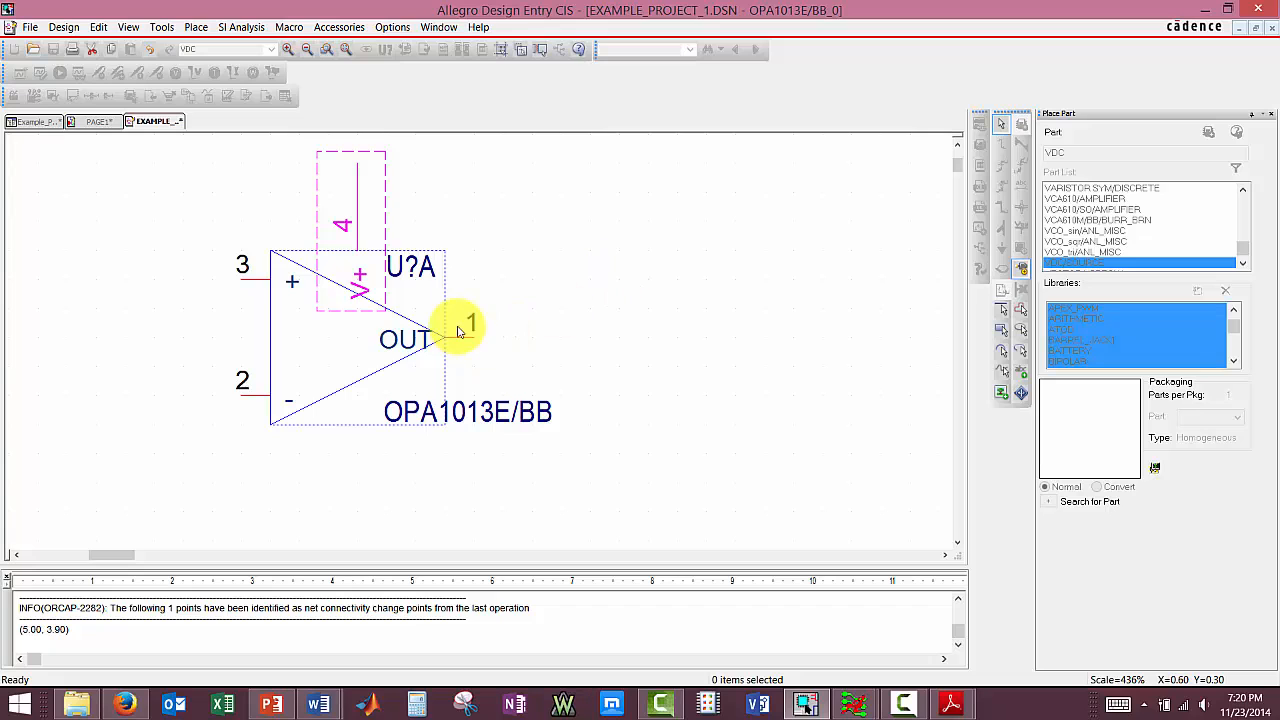
Try to move the OUT pin, number 1, to another spot on the op-amp part outline
{"action": "mouse_move", "coordinate": [457, 329]}
{"action": "left_mouse_down"}
{"action": "mouse_move", "coordinate": [465, 298]}
{"action": "mouse_move", "coordinate": [371, 218]}
{"action": "mouse_move", "coordinate": [291, 227]}
{"action": "mouse_move", "coordinate": [463, 338]}
{"action": "mouse_move", "coordinate": [446, 336]}
{"action": "left_mouse_up"}
{"action": "left_click", "coordinate": [662, 337]}
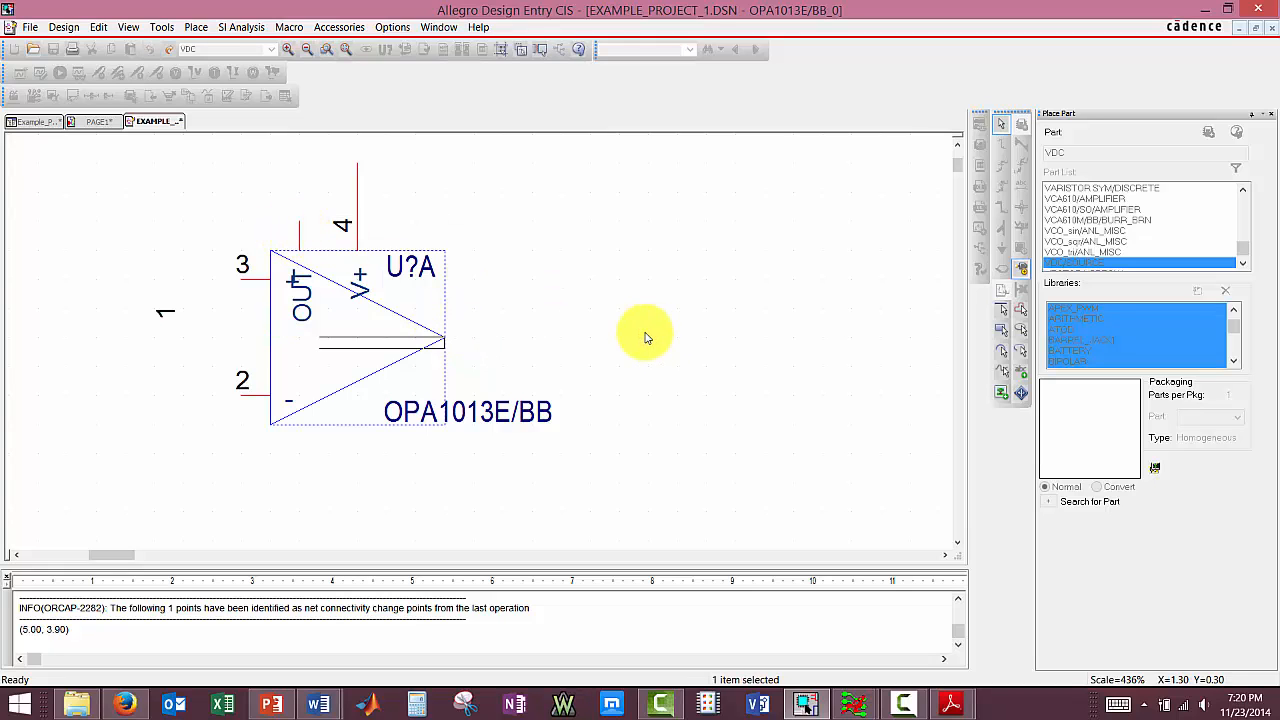
{"action": "left_click", "coordinate": [595, 331]}
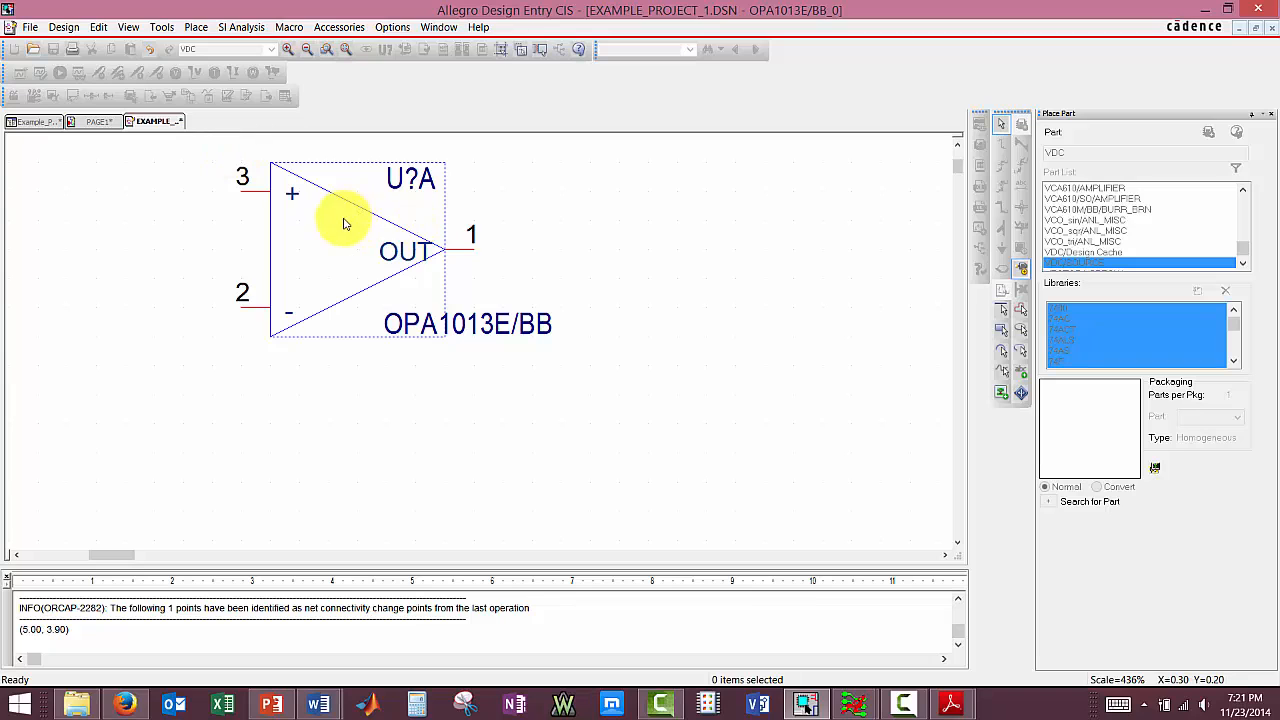
Close the edited op-amp part, updating all its instances and accepting the design save and the clearing of undo history
{"action": "right_click", "coordinate": [143, 124]}
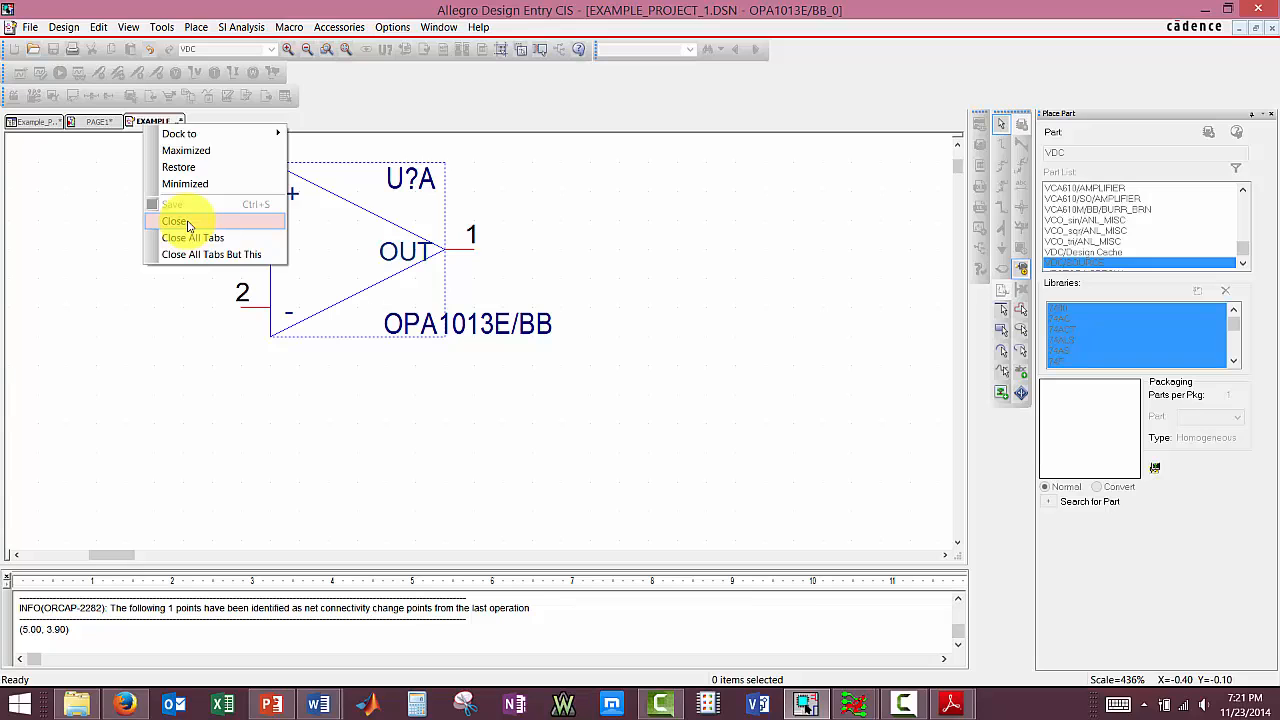
{"action": "left_click", "coordinate": [186, 226]}
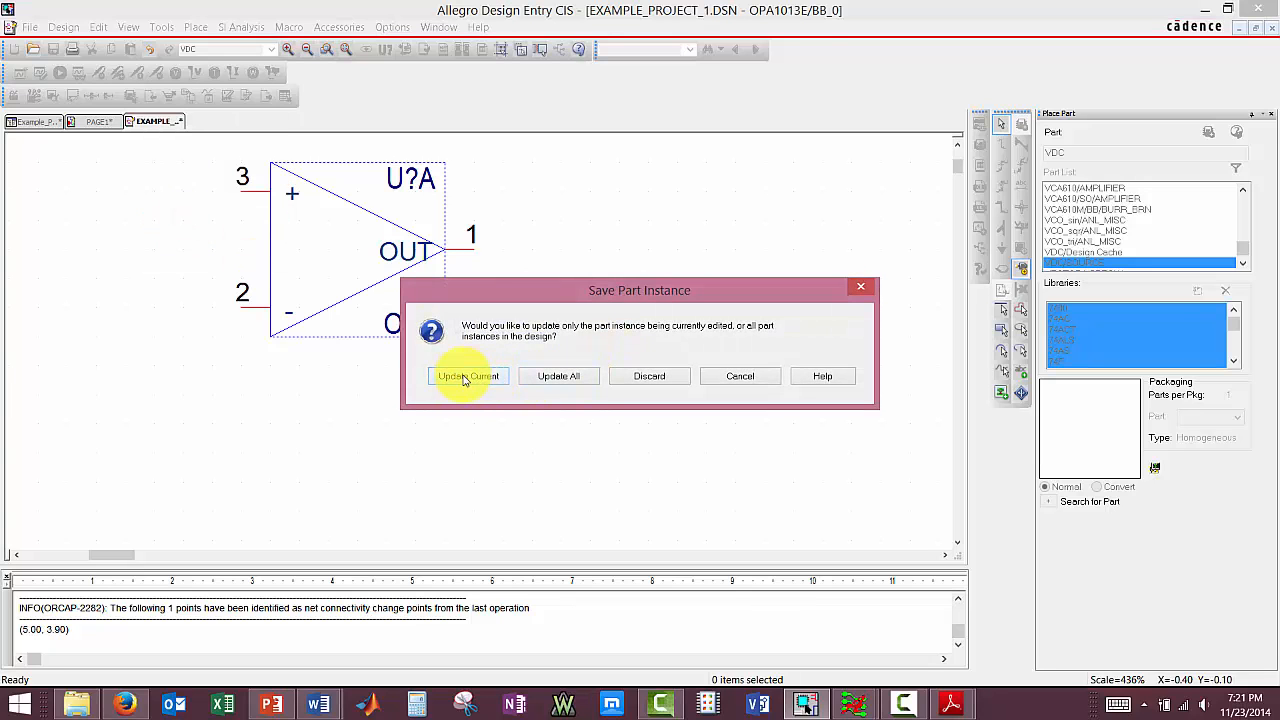
{"action": "left_click", "coordinate": [556, 382]}
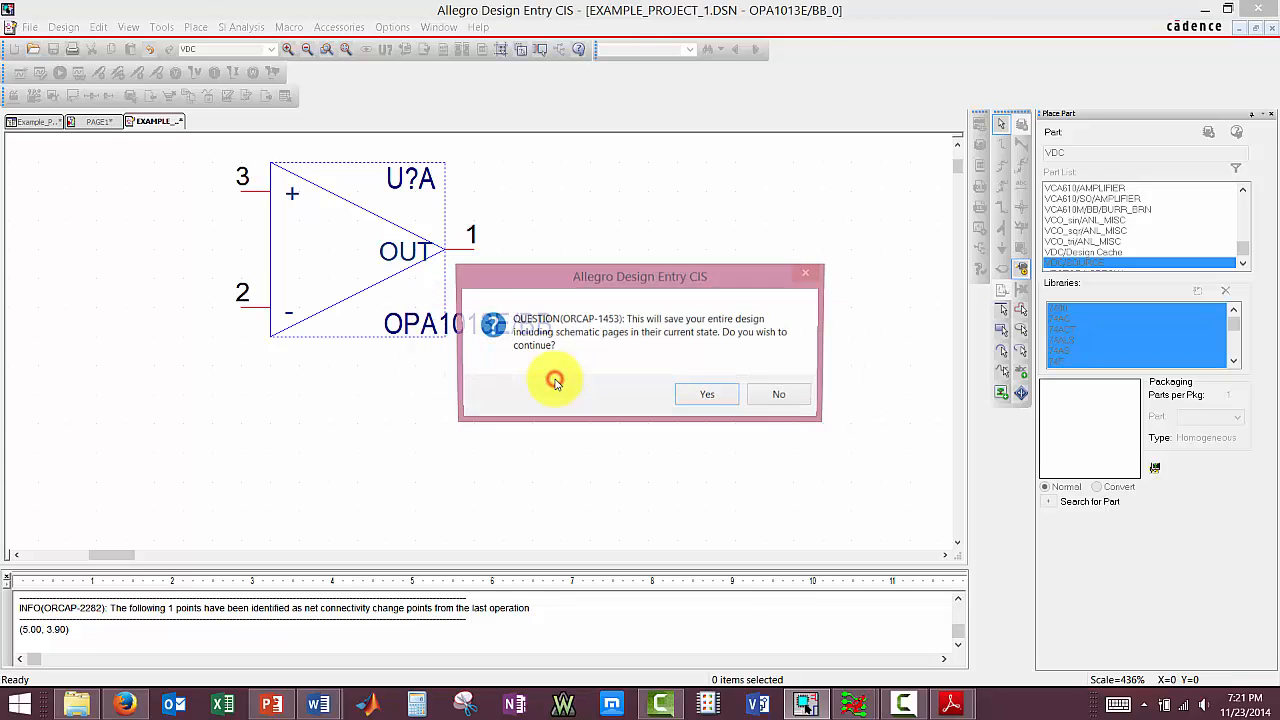
{"action": "left_click", "coordinate": [706, 395]}
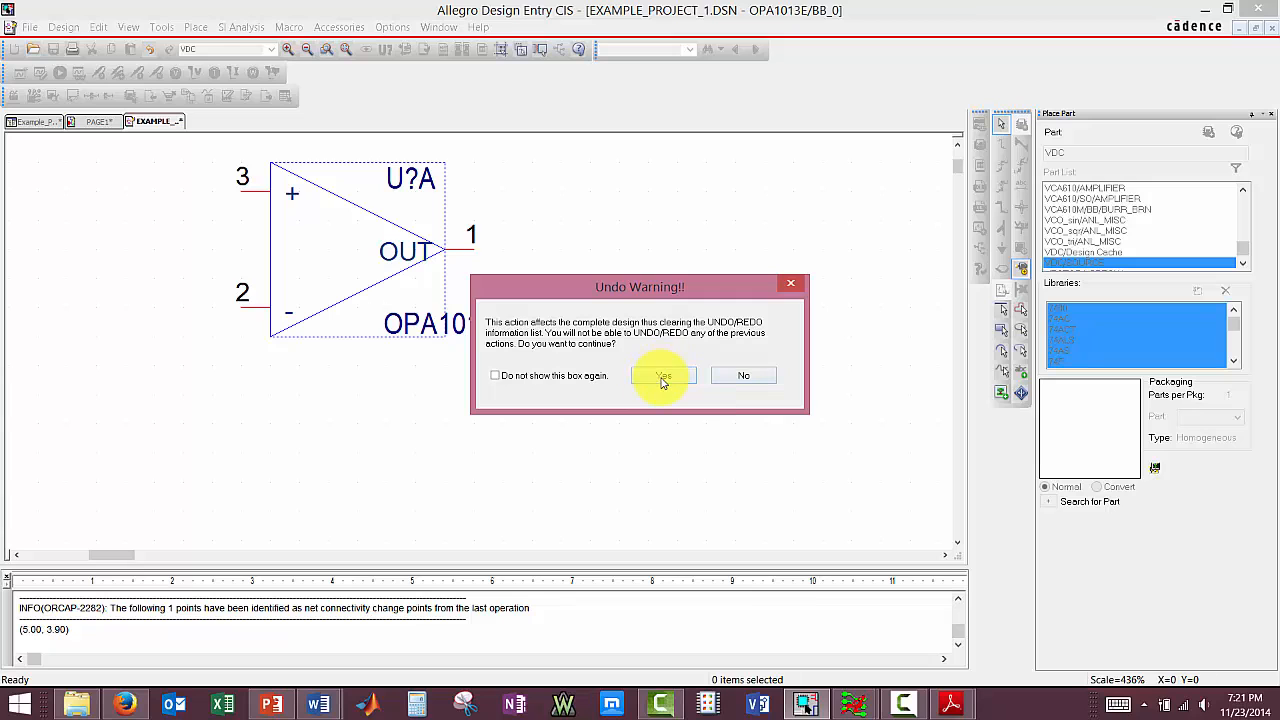
{"action": "left_click", "coordinate": [661, 379]}
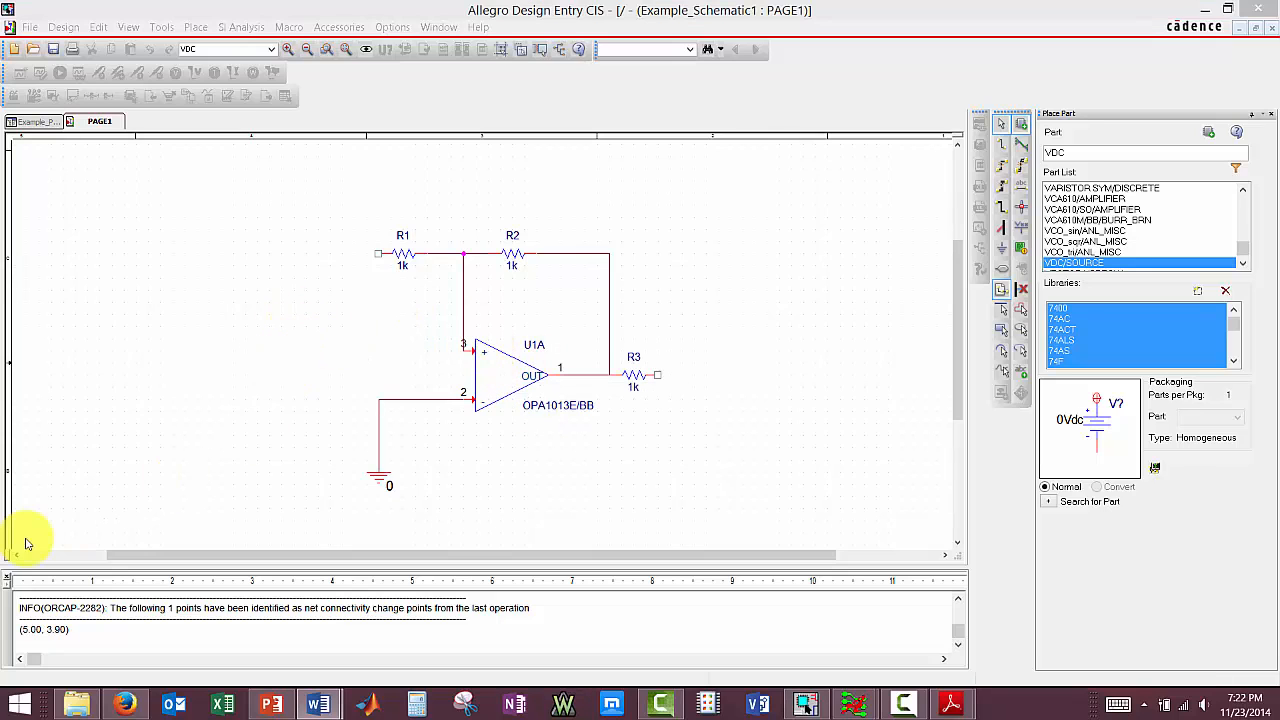
Select the entire circuit on PAGE1, cut it and paste it back slightly to the left of where it was
{"action": "left_click", "coordinate": [263, 423]}
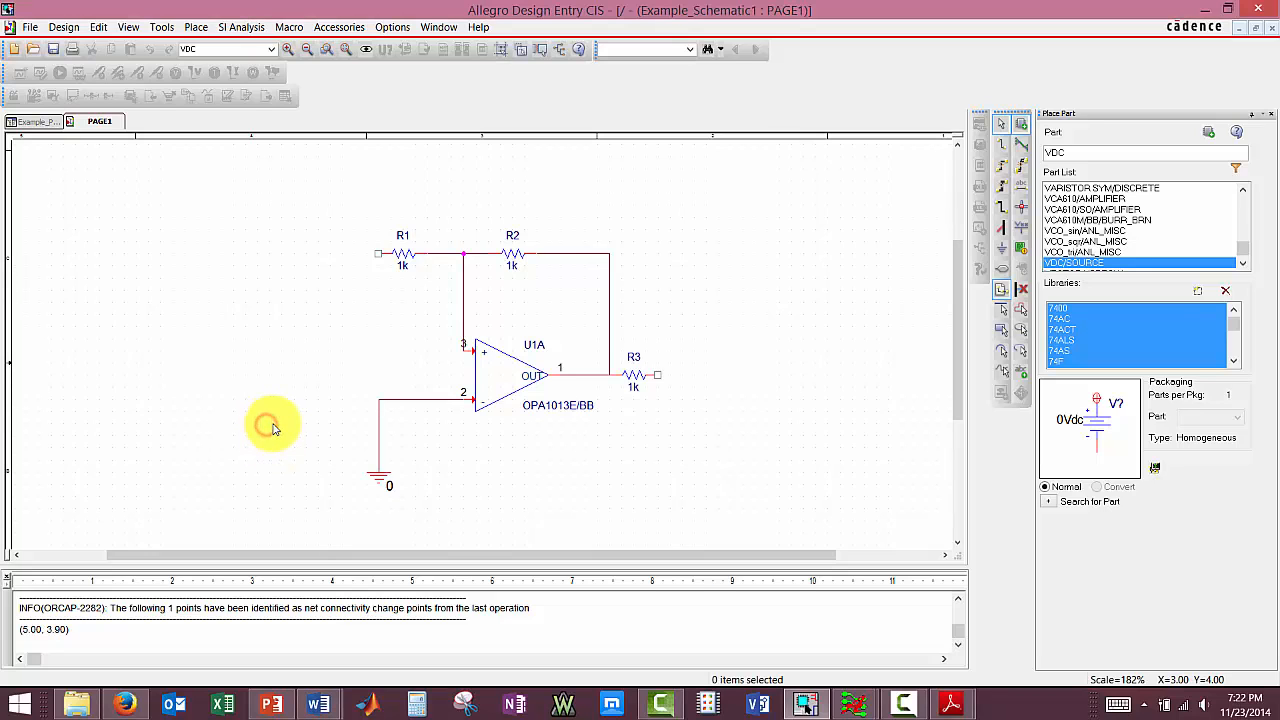
{"action": "key", "text": "ctrl+a"}
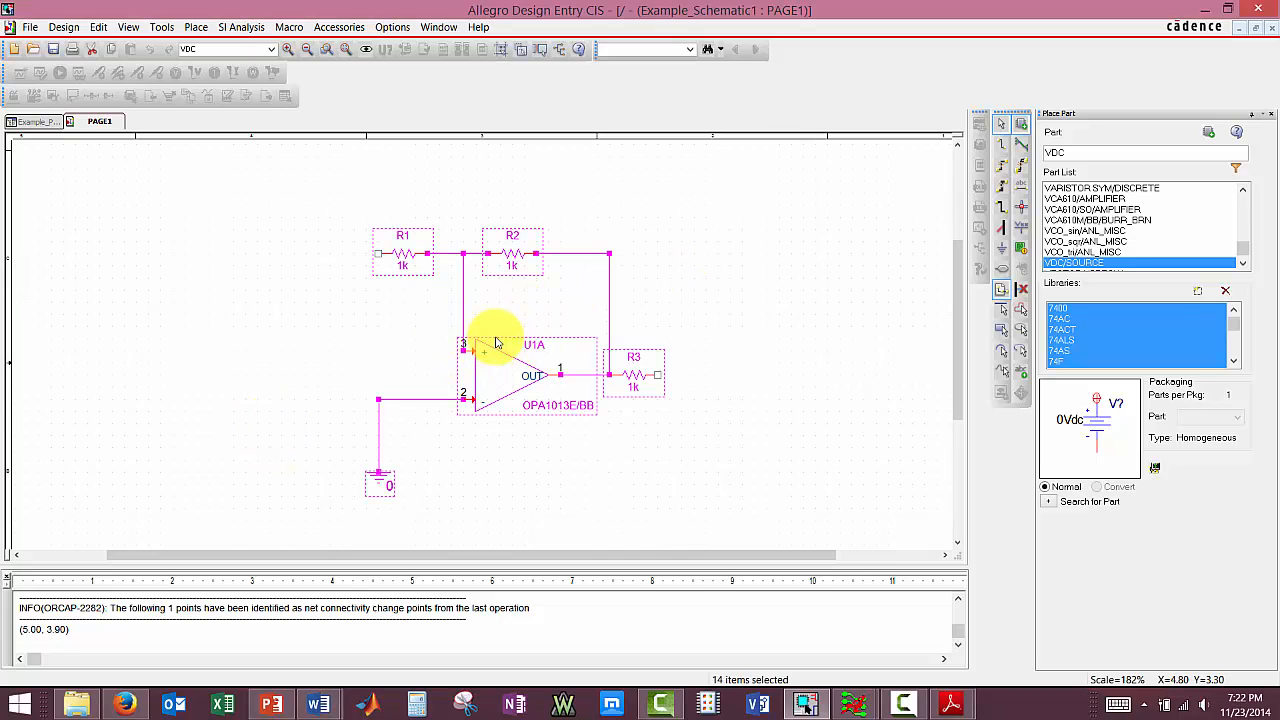
{"action": "mouse_move", "coordinate": [486, 337]}
{"action": "left_mouse_down"}
{"action": "mouse_move", "coordinate": [420, 297]}
{"action": "mouse_move", "coordinate": [457, 400]}
{"action": "mouse_move", "coordinate": [535, 446]}
{"action": "mouse_move", "coordinate": [503, 421]}
{"action": "left_mouse_up"}
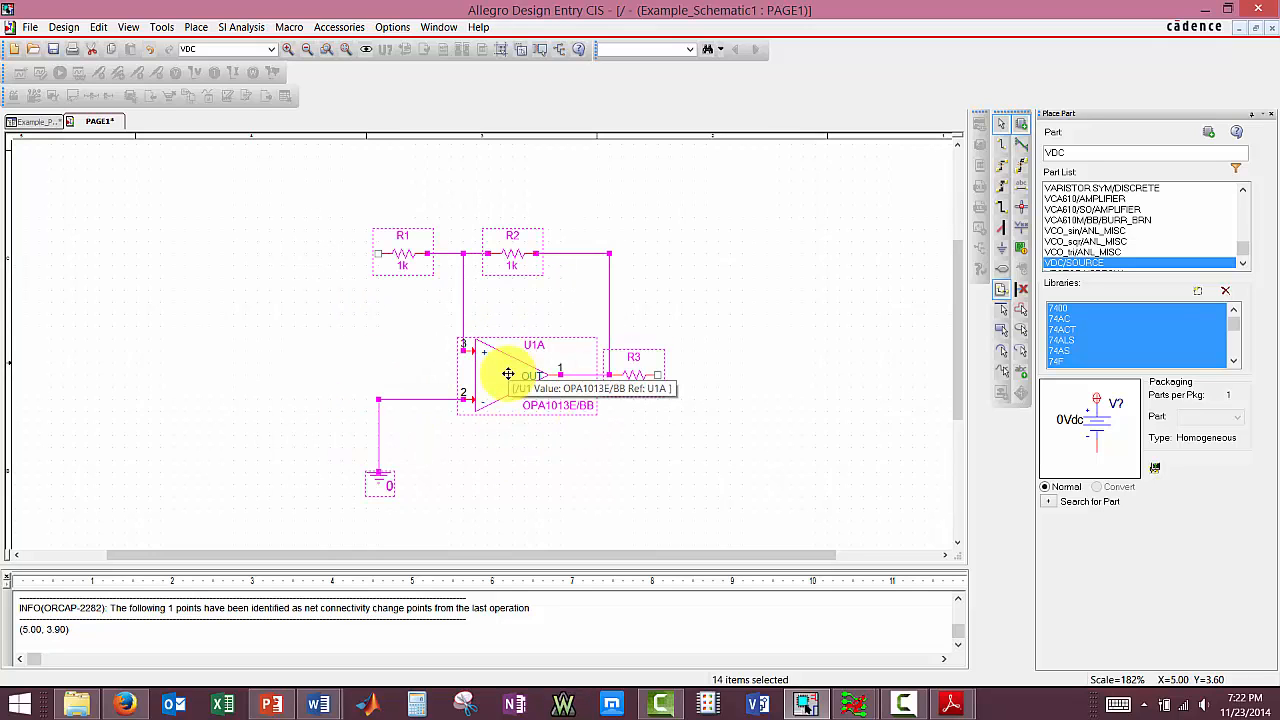
{"action": "key", "text": "Delete"}
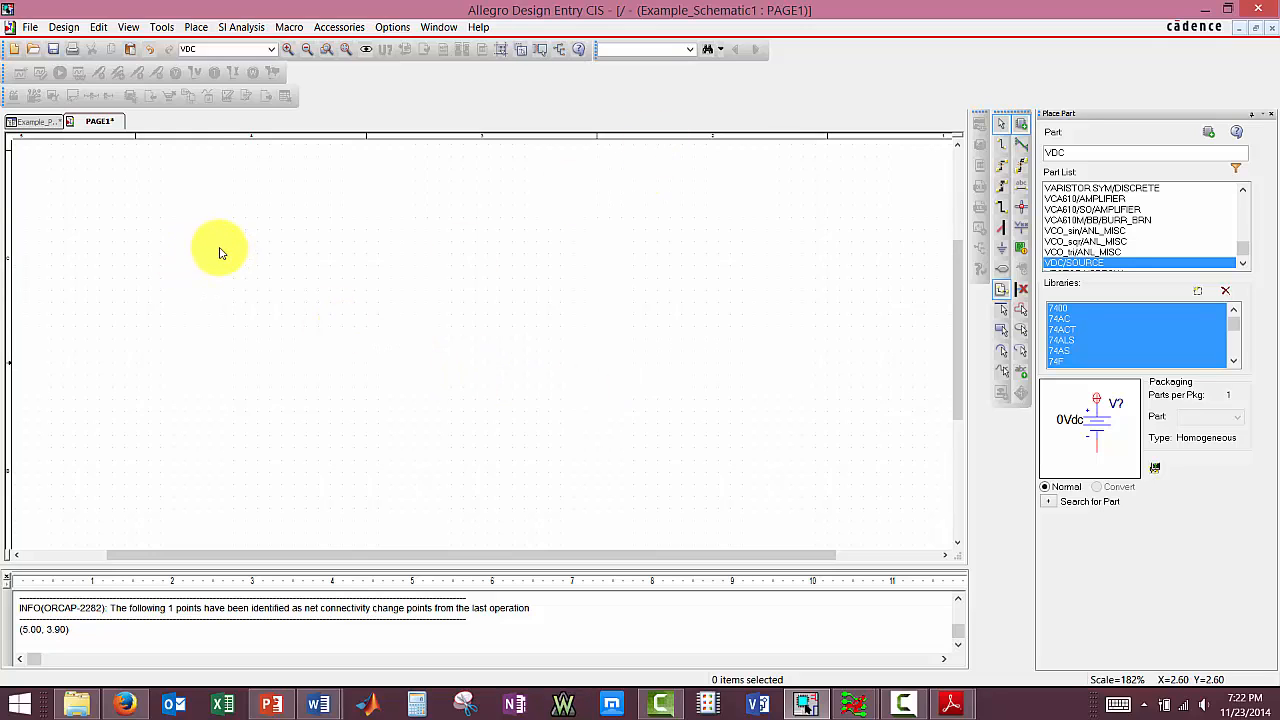
{"action": "key", "text": "ctrl+v"}
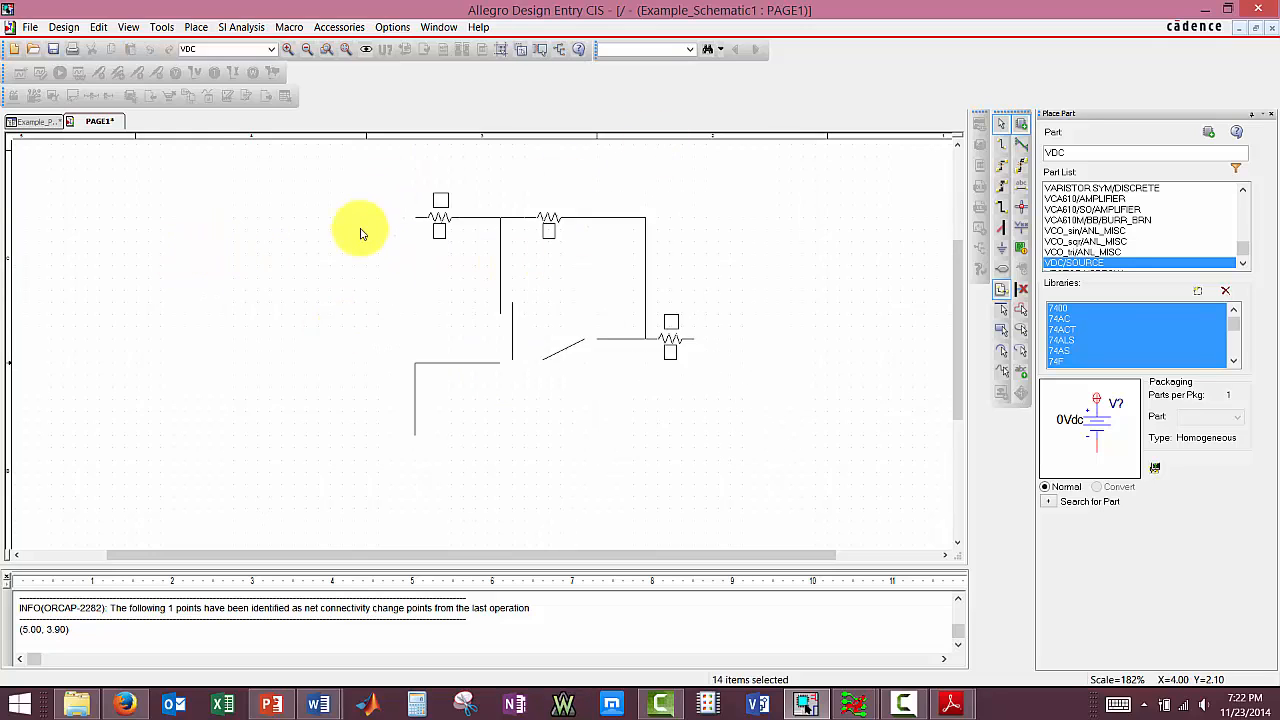
{"action": "left_click", "coordinate": [320, 230]}
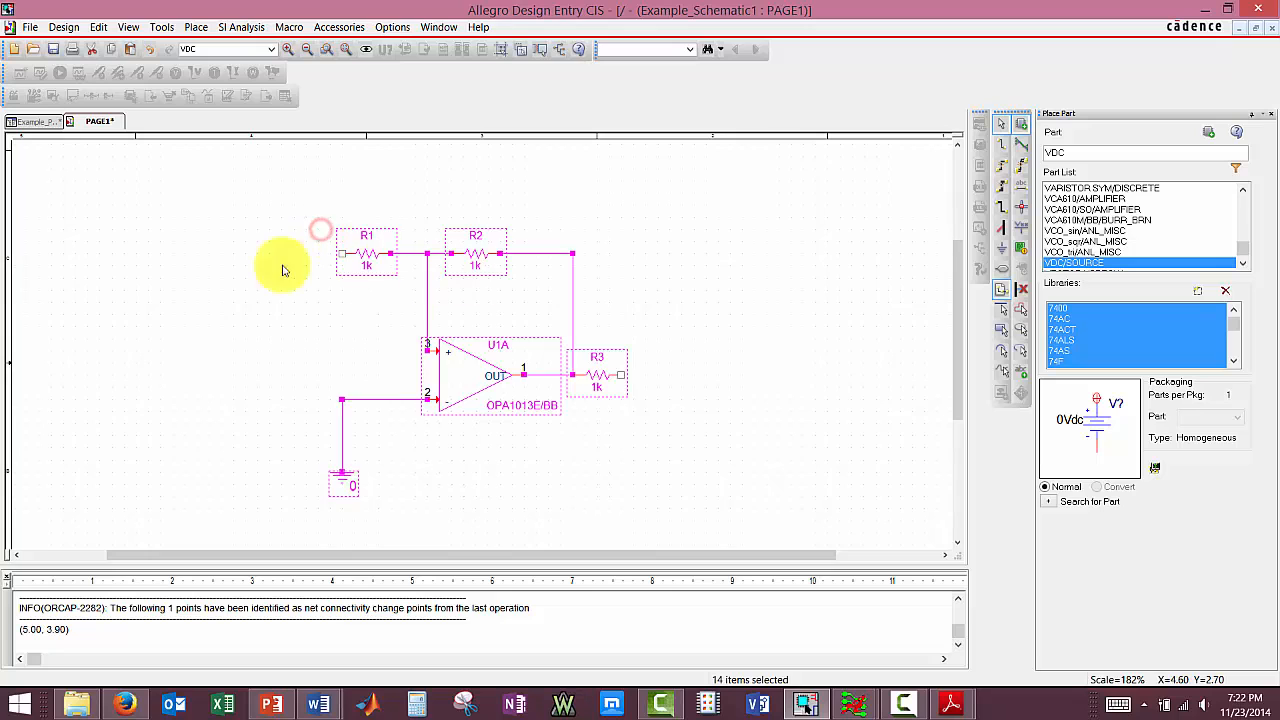
{"action": "left_click", "coordinate": [651, 287]}
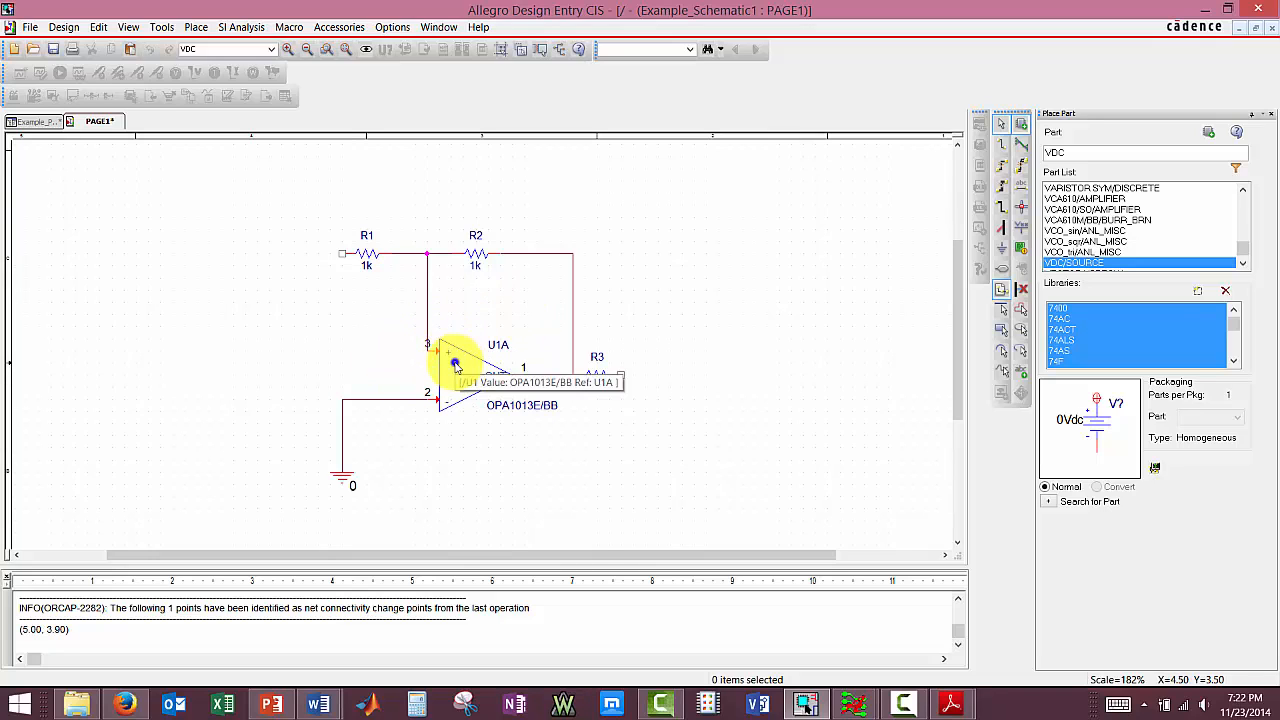
Clear every object type in the drag selection filter and enable only Parts
{"action": "right_click", "coordinate": [459, 352]}
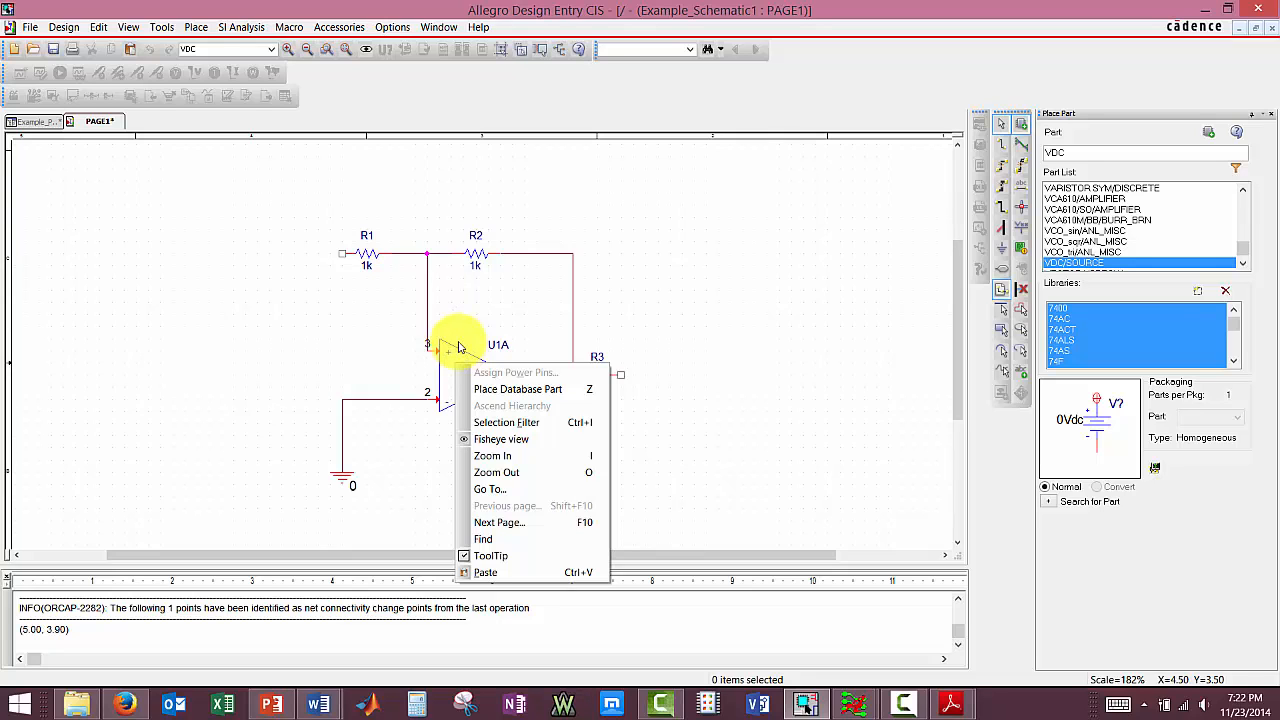
{"action": "left_click", "coordinate": [505, 422]}
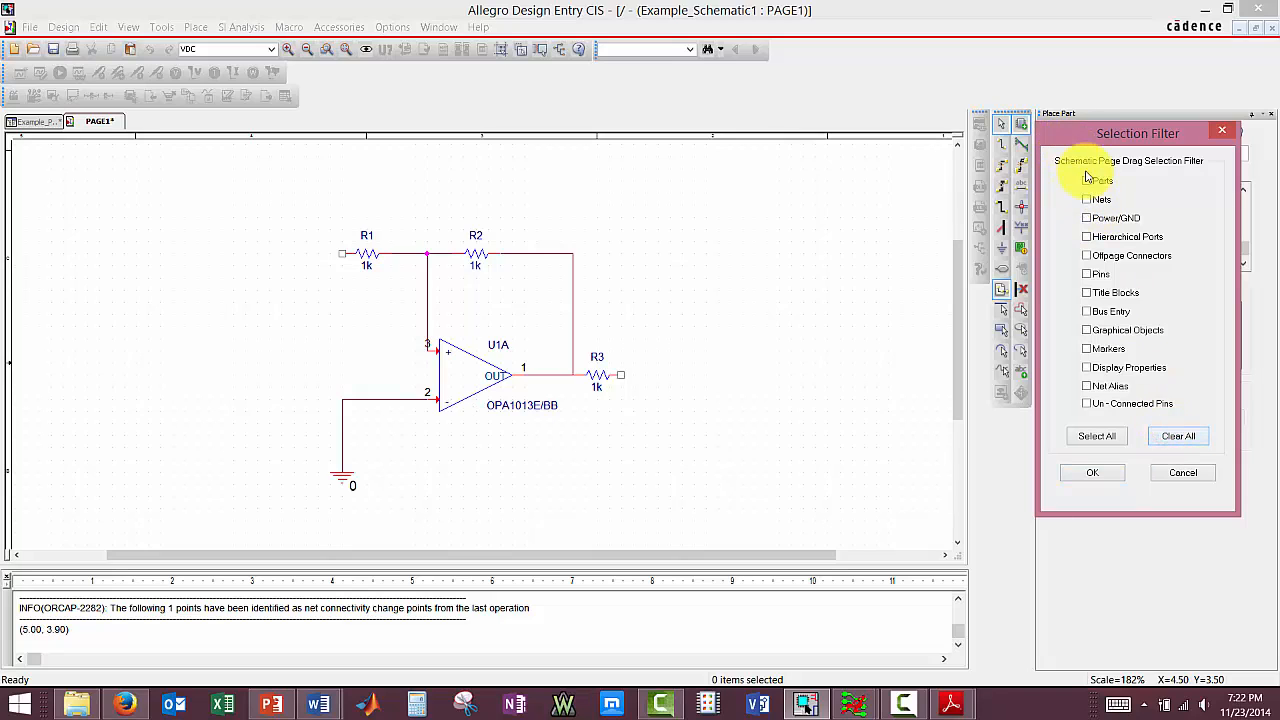
{"action": "left_click", "coordinate": [1087, 181]}
{"action": "left_click", "coordinate": [1103, 474]}
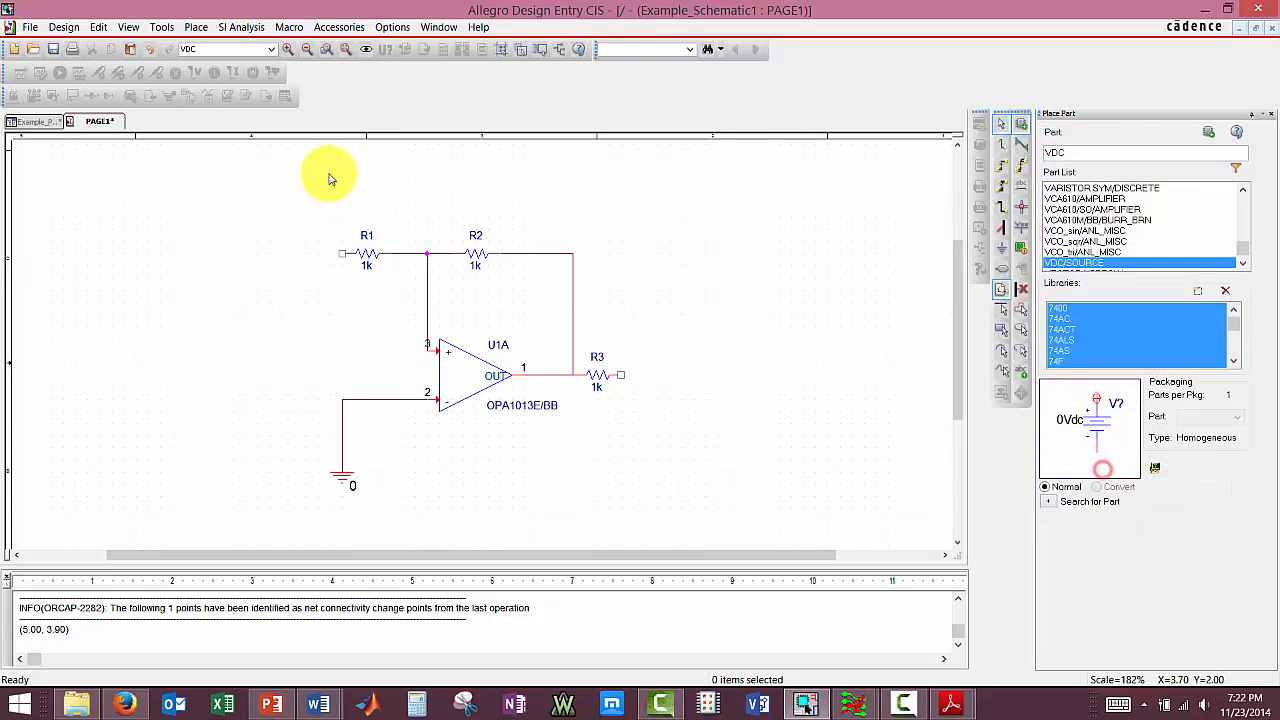
Select only the circuit's parts with a selection window across the schematic and clear that selection
{"action": "left_click", "coordinate": [267, 200]}
{"action": "left_click_drag", "start_coordinate": [256, 247], "coordinate": [647, 267]}
{"action": "scroll", "coordinate": [647, 267], "scroll_direction": "up", "scroll_amount": 5}
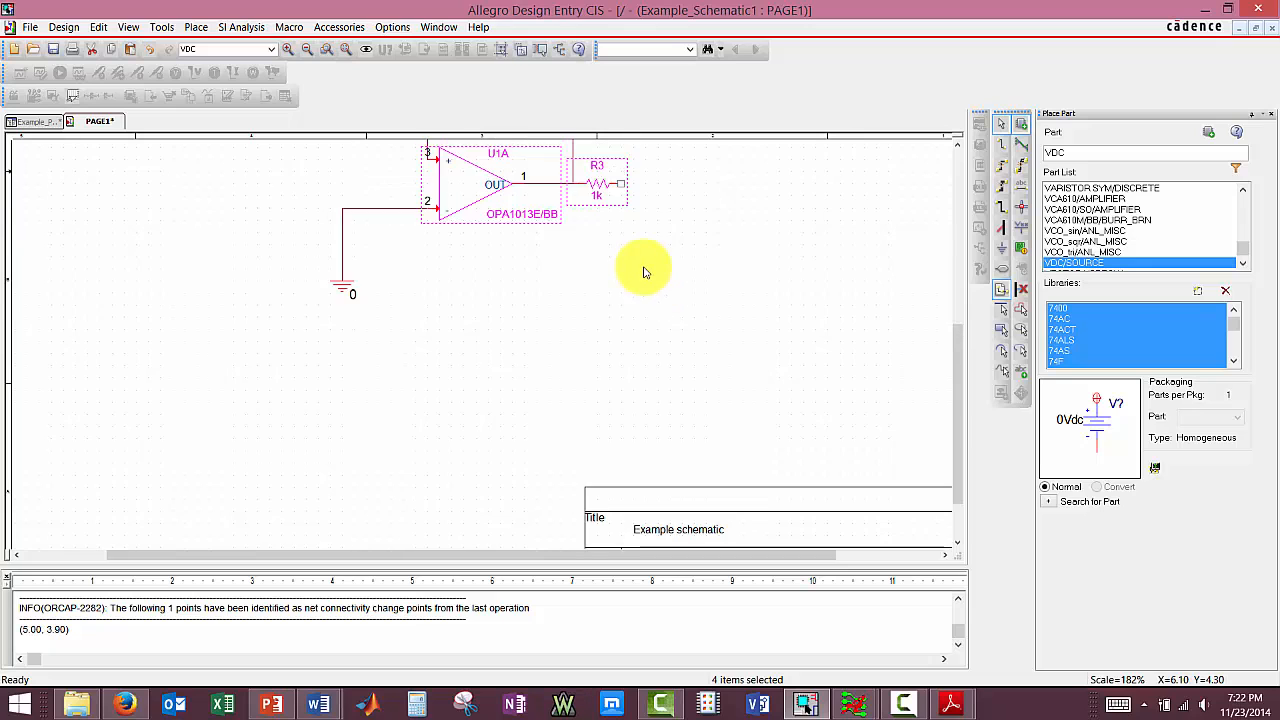
{"action": "left_click", "coordinate": [648, 271]}
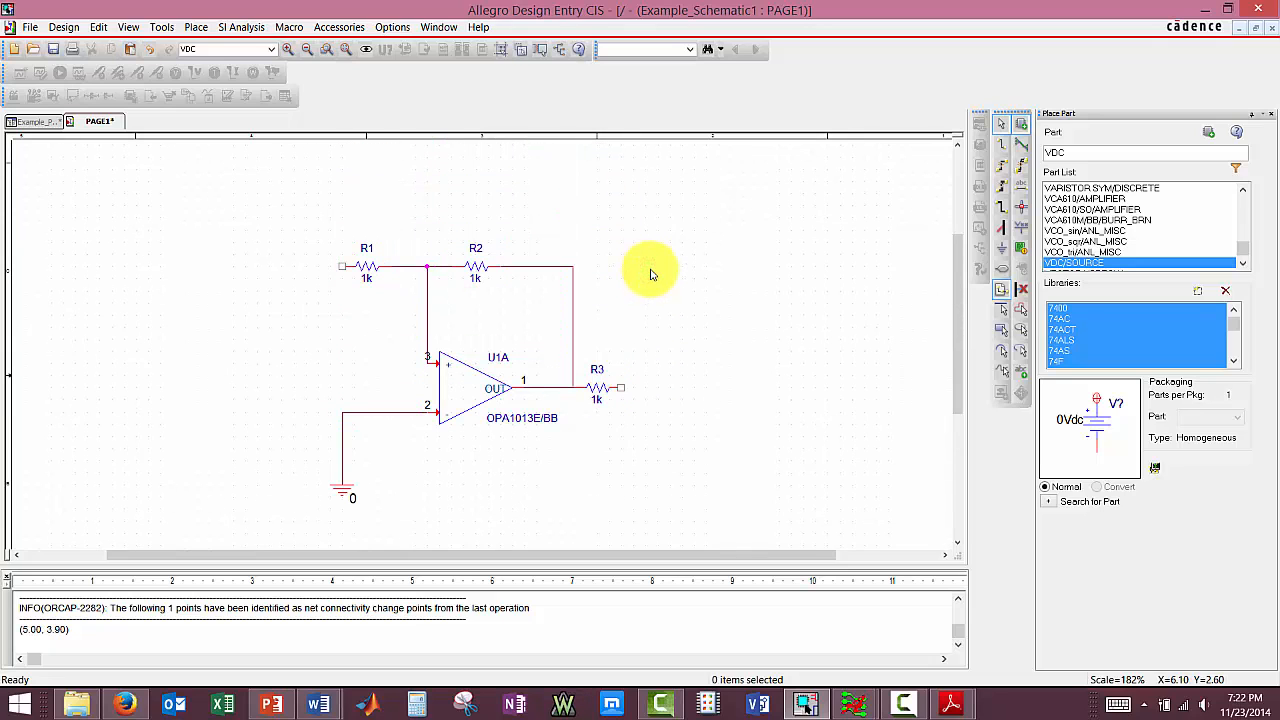
Select everything on PAGE1 and move the whole circuit slightly to the right
{"action": "key", "text": "ctrl+a"}
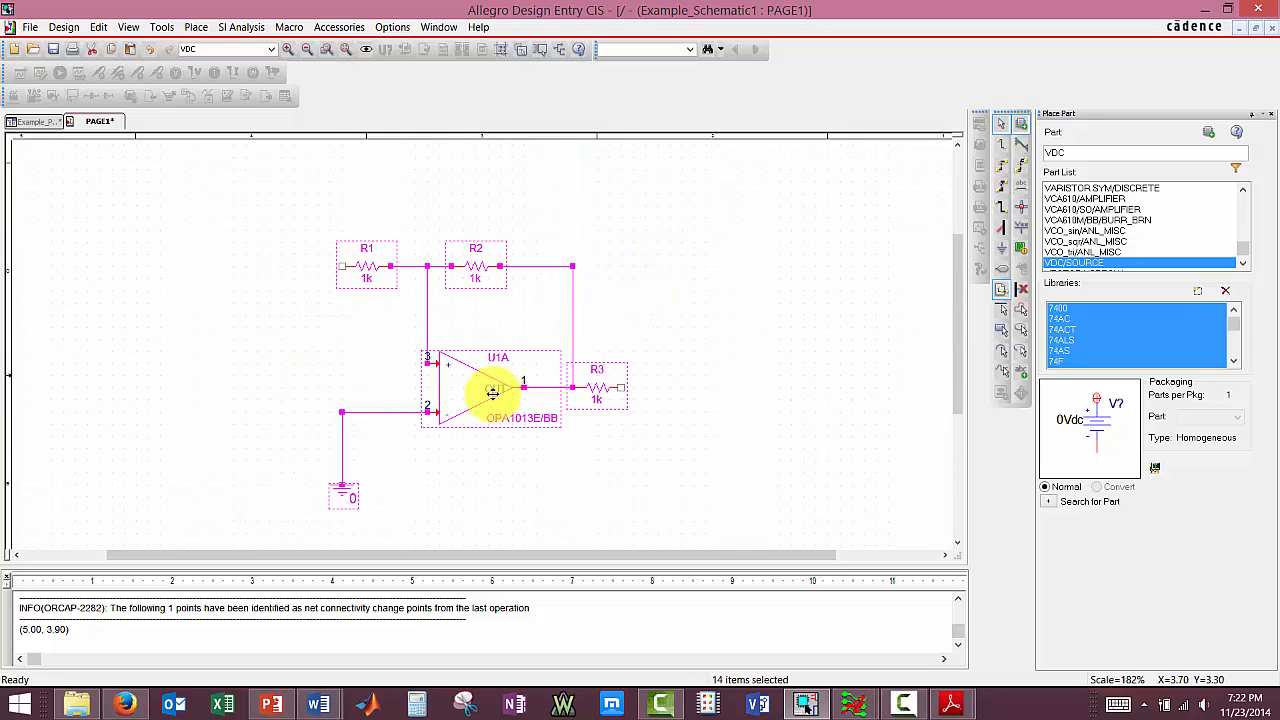
{"action": "left_click_drag", "start_coordinate": [474, 351], "coordinate": [503, 353]}
{"action": "left_click", "coordinate": [334, 219]}
Window-select only the resistors and the op-amp and move them slightly right, leaving the ground symbol in place
{"action": "left_click_drag", "start_coordinate": [246, 194], "coordinate": [686, 314]}
{"action": "scroll", "coordinate": [680, 330], "scroll_direction": "up", "scroll_amount": 3}
{"action": "scroll", "coordinate": [650, 336], "scroll_direction": "up", "scroll_amount": 3}
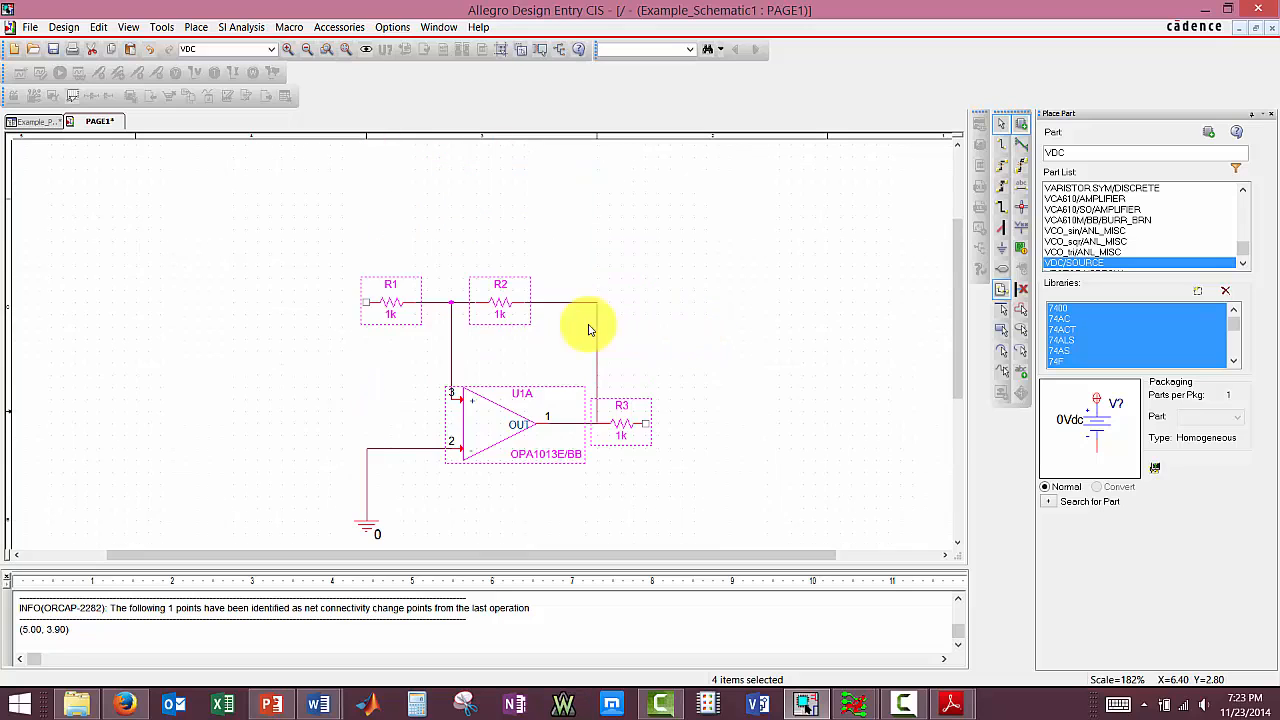
{"action": "mouse_move", "coordinate": [500, 428]}
{"action": "left_mouse_down"}
{"action": "mouse_move", "coordinate": [598, 343]}
{"action": "mouse_move", "coordinate": [451, 400]}
{"action": "mouse_move", "coordinate": [508, 424]}
{"action": "left_mouse_up"}
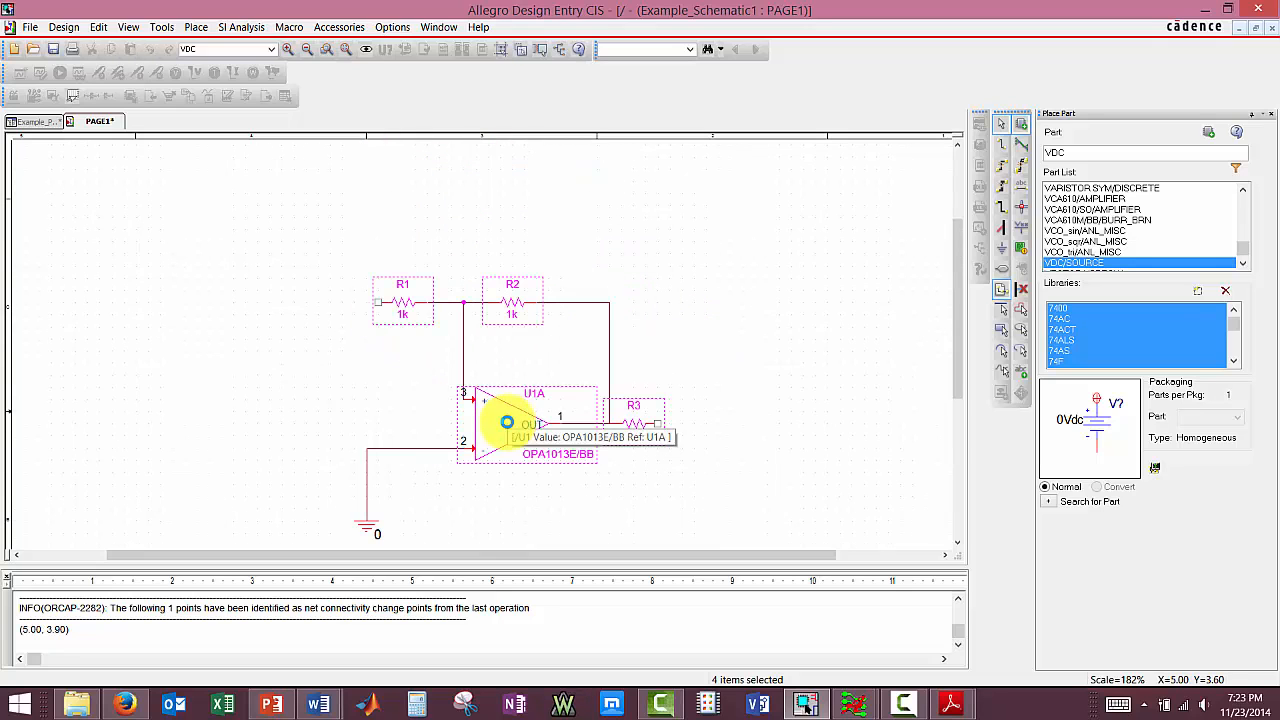
{"action": "left_click", "coordinate": [640, 285]}
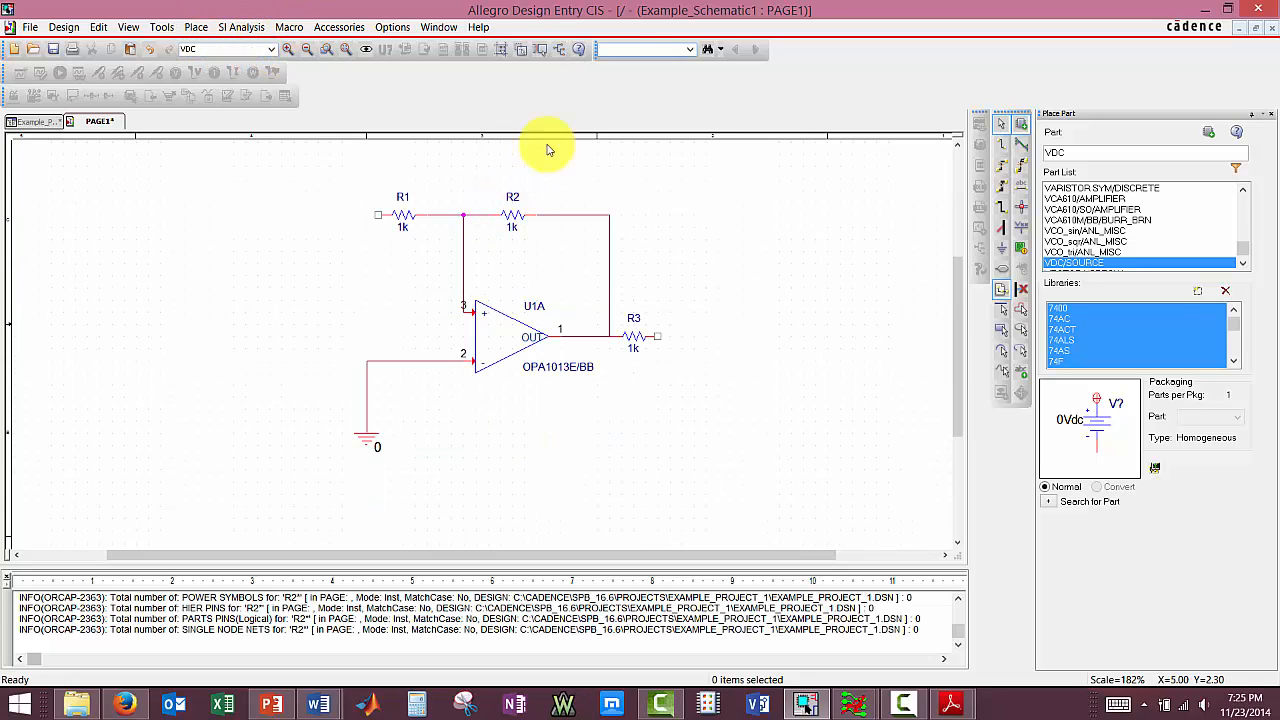
Search the design for R2 and review which object types the search covers
{"action": "left_click", "coordinate": [632, 48]}
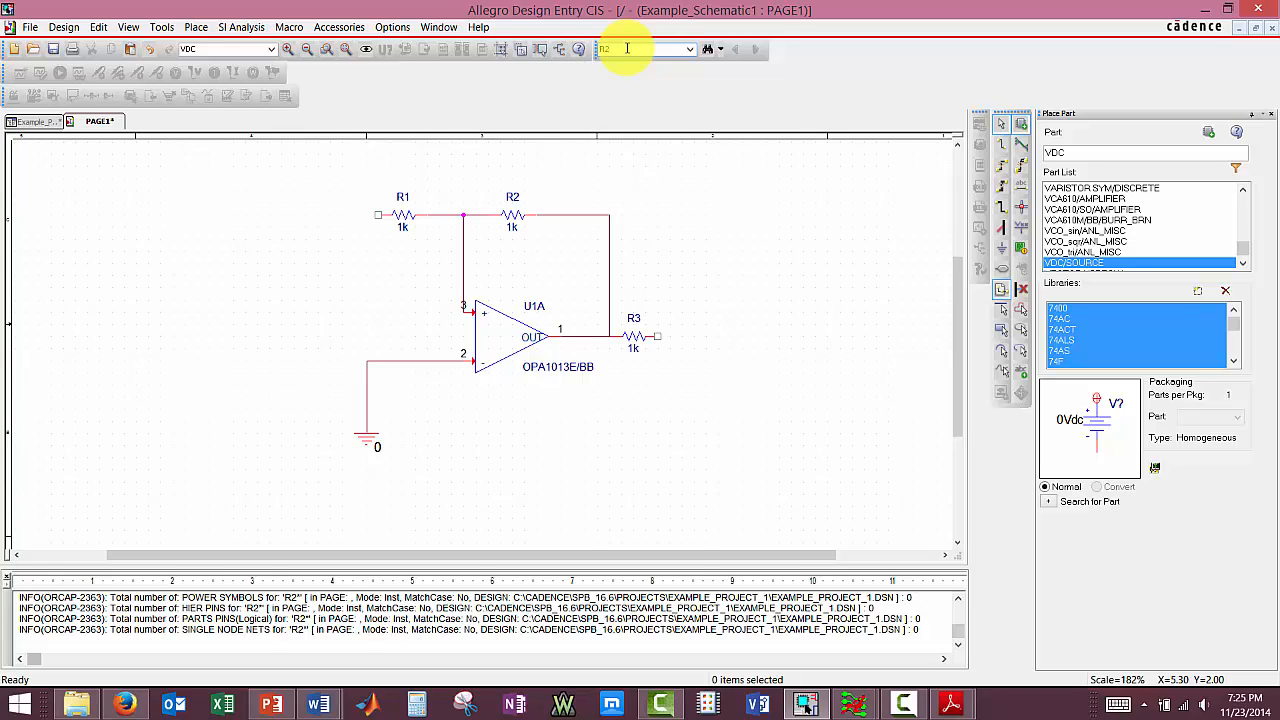
{"action": "key", "text": "Return"}
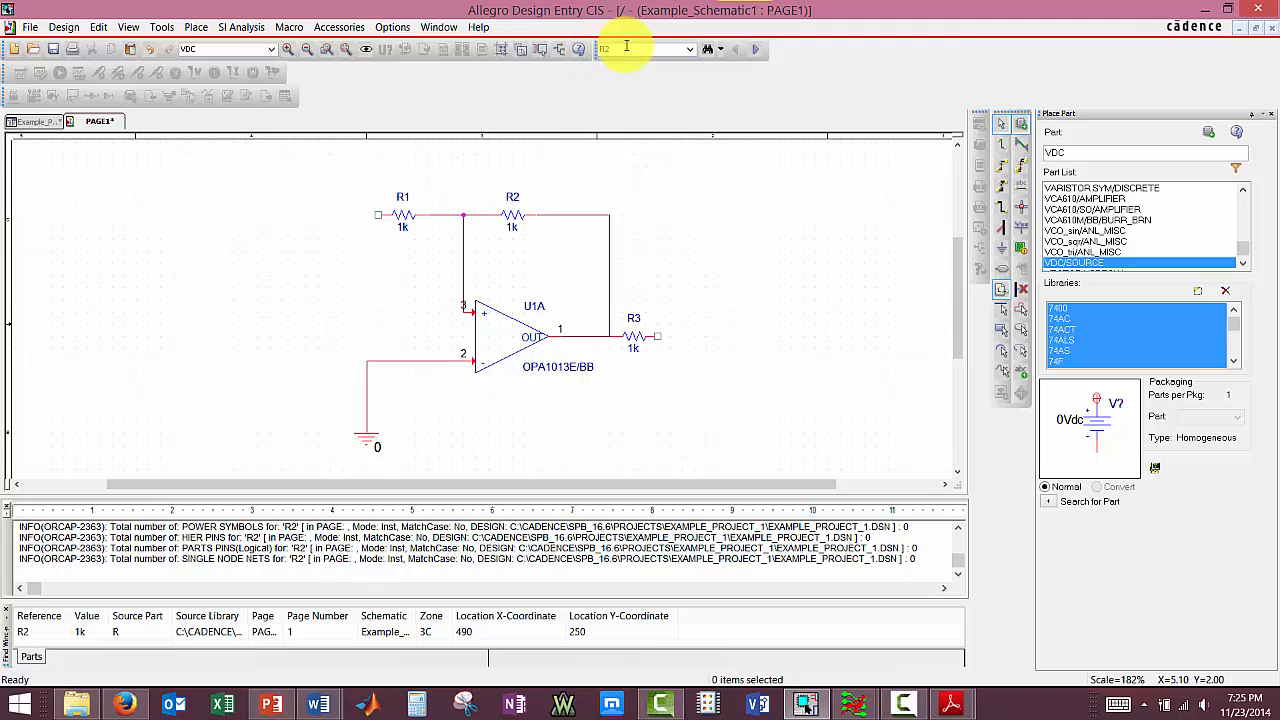
{"action": "left_click", "coordinate": [723, 51]}
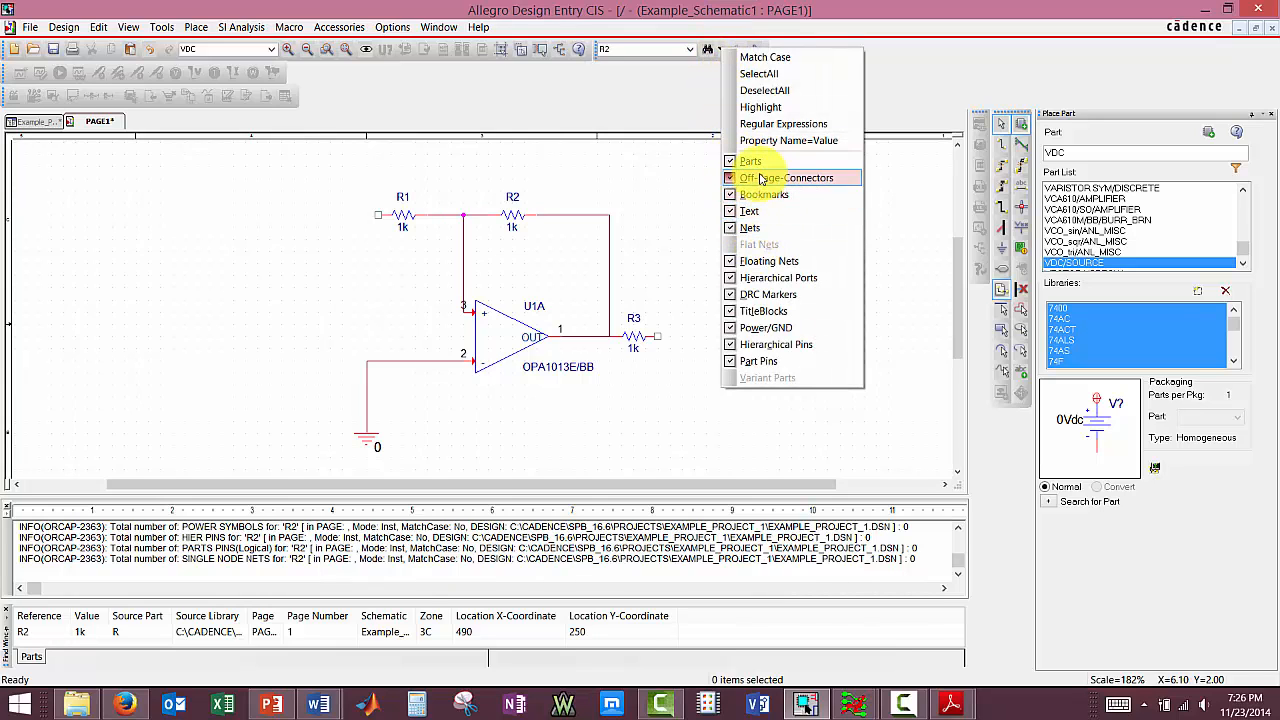
{"action": "left_click", "coordinate": [660, 190]}
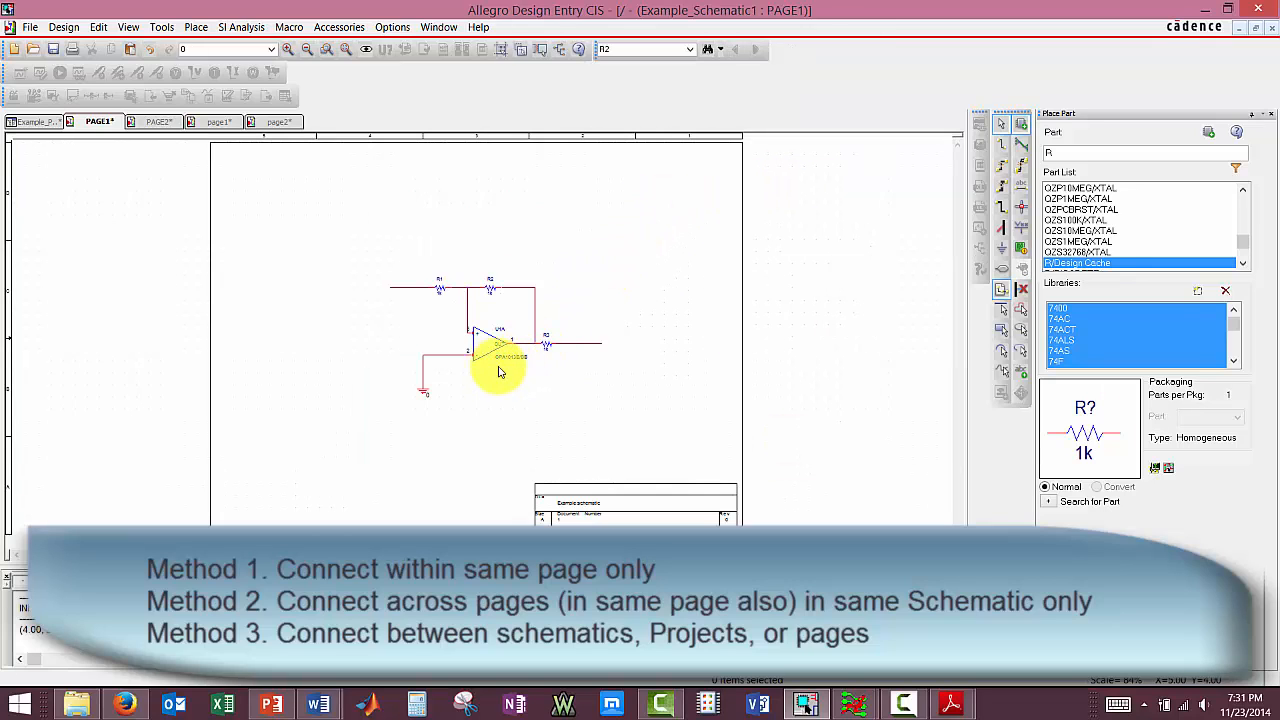
{"action": "scroll", "coordinate": [503, 374], "scroll_direction": "up", "scroll_amount": 3, "text": "ctrl"}
{"action": "scroll", "coordinate": [486, 343], "scroll_direction": "down", "scroll_amount": 3, "text": "ctrl"}
{"action": "scroll", "coordinate": [480, 329], "scroll_direction": "up", "scroll_amount": 2, "text": "ctrl"}
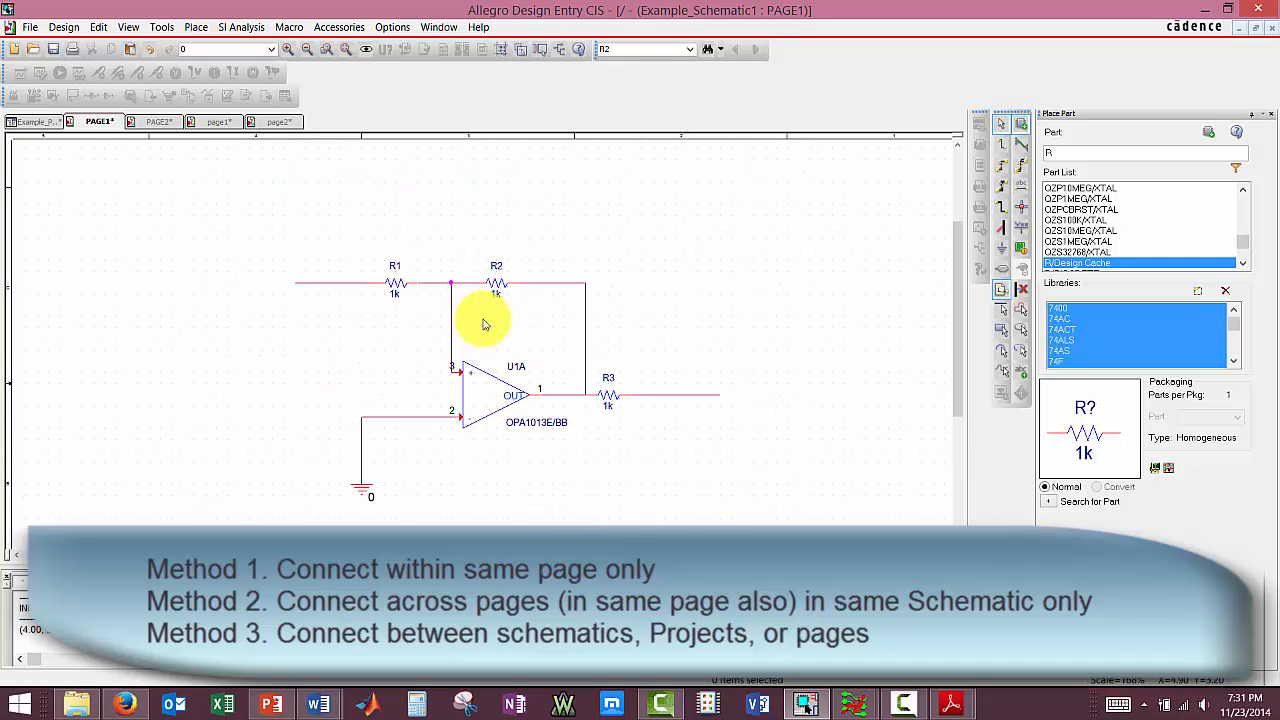
{"action": "scroll", "coordinate": [485, 393], "scroll_direction": "up", "scroll_amount": 1, "text": "ctrl"}
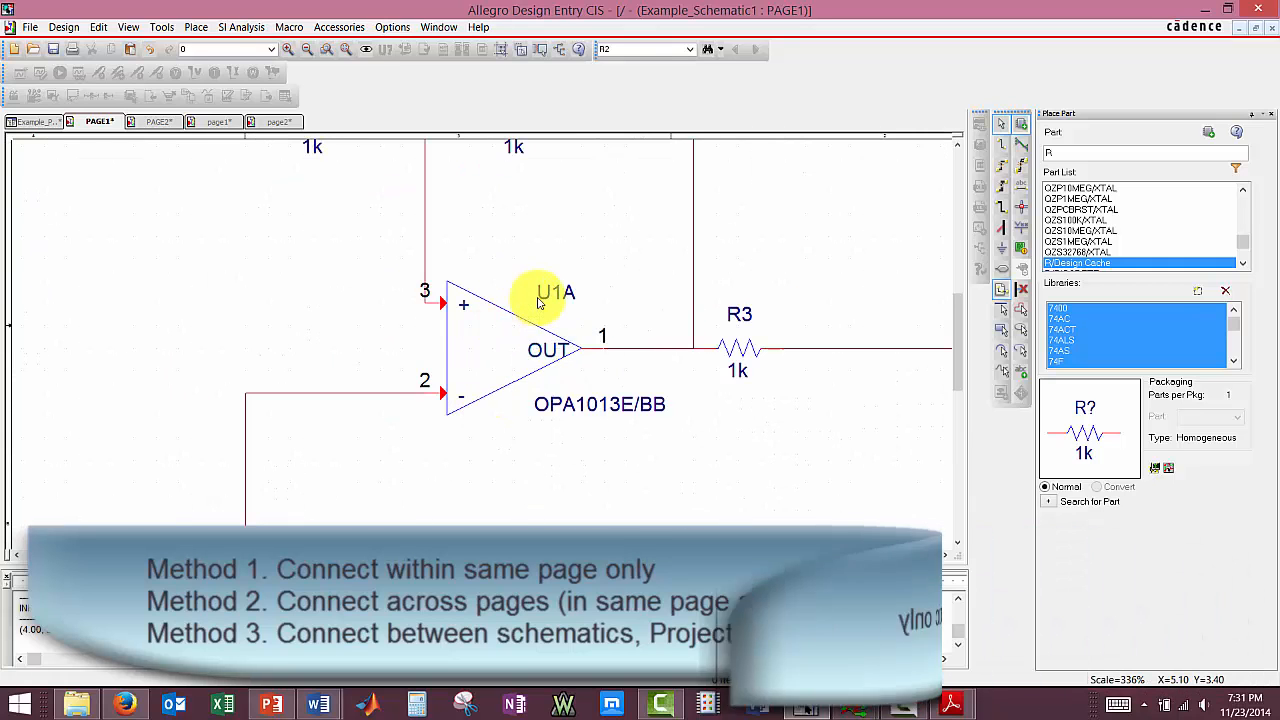
{"action": "scroll", "coordinate": [493, 552], "scroll_direction": "down", "scroll_amount": 1, "text": "ctrl"}
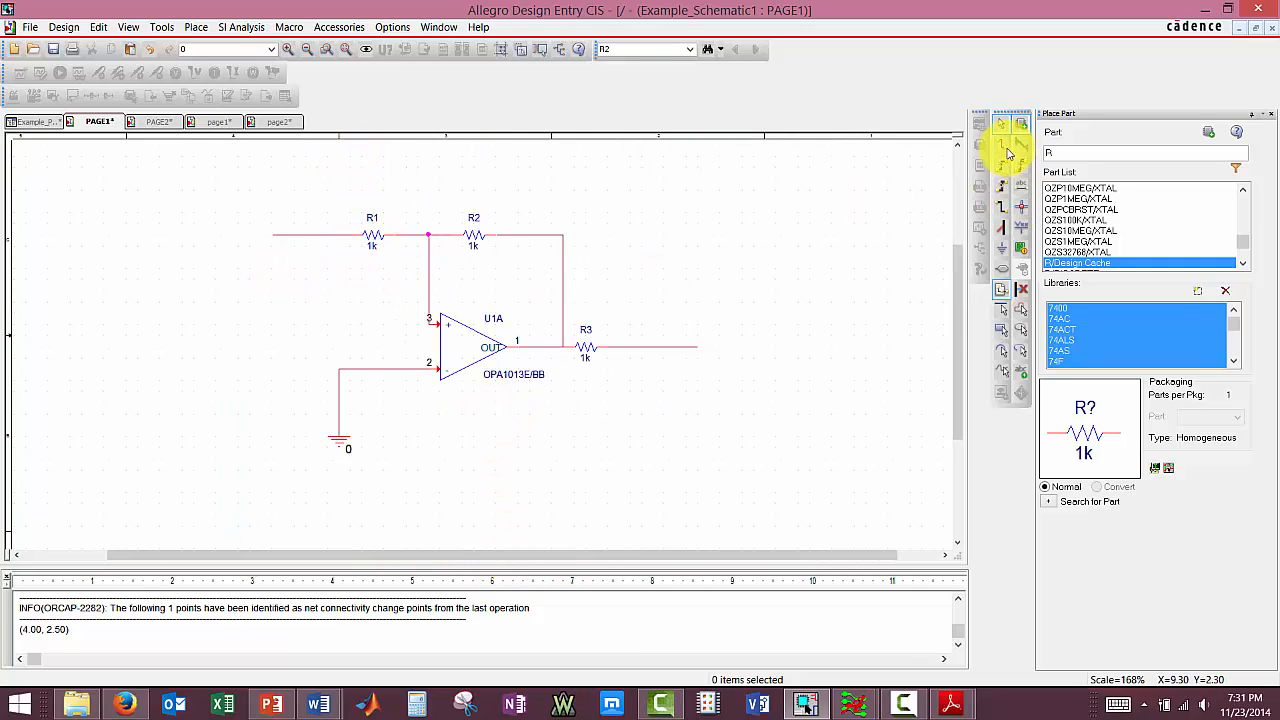
Place the net alias Vout on the open wire of R3 and on the open wire of R1 on PAGE1
{"action": "left_click", "coordinate": [1020, 185]}
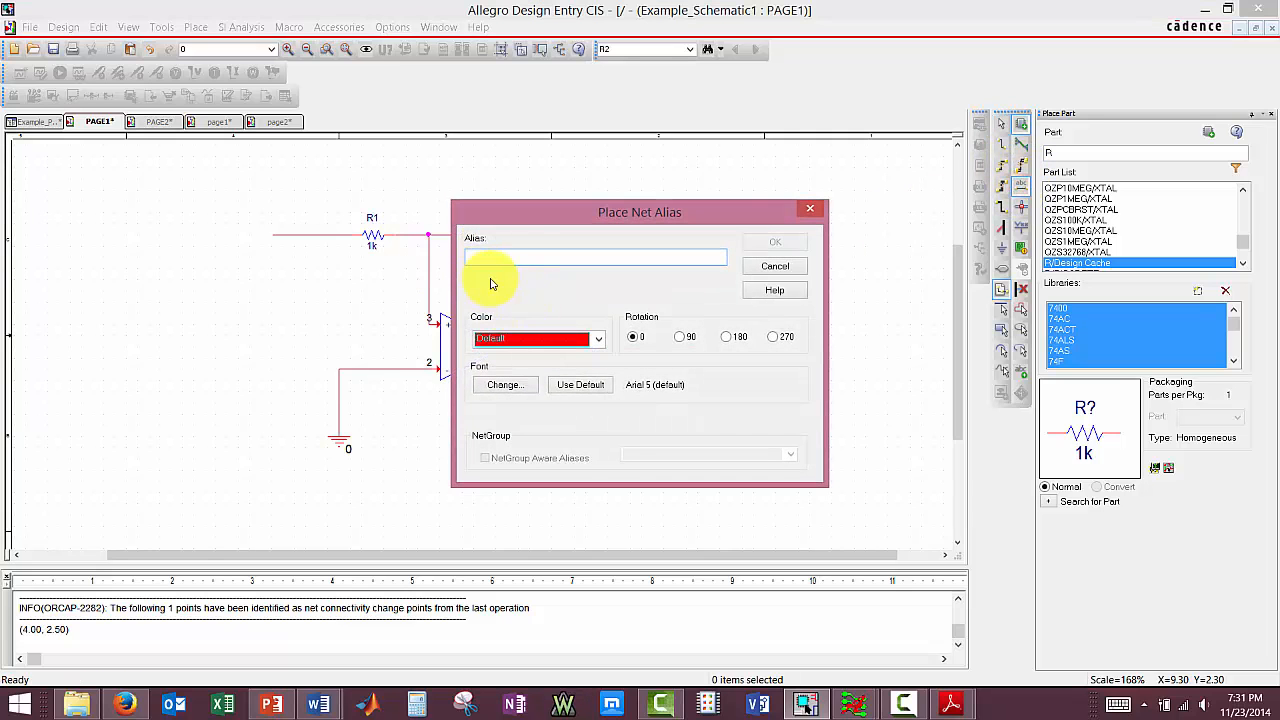
{"action": "left_click", "coordinate": [810, 208]}
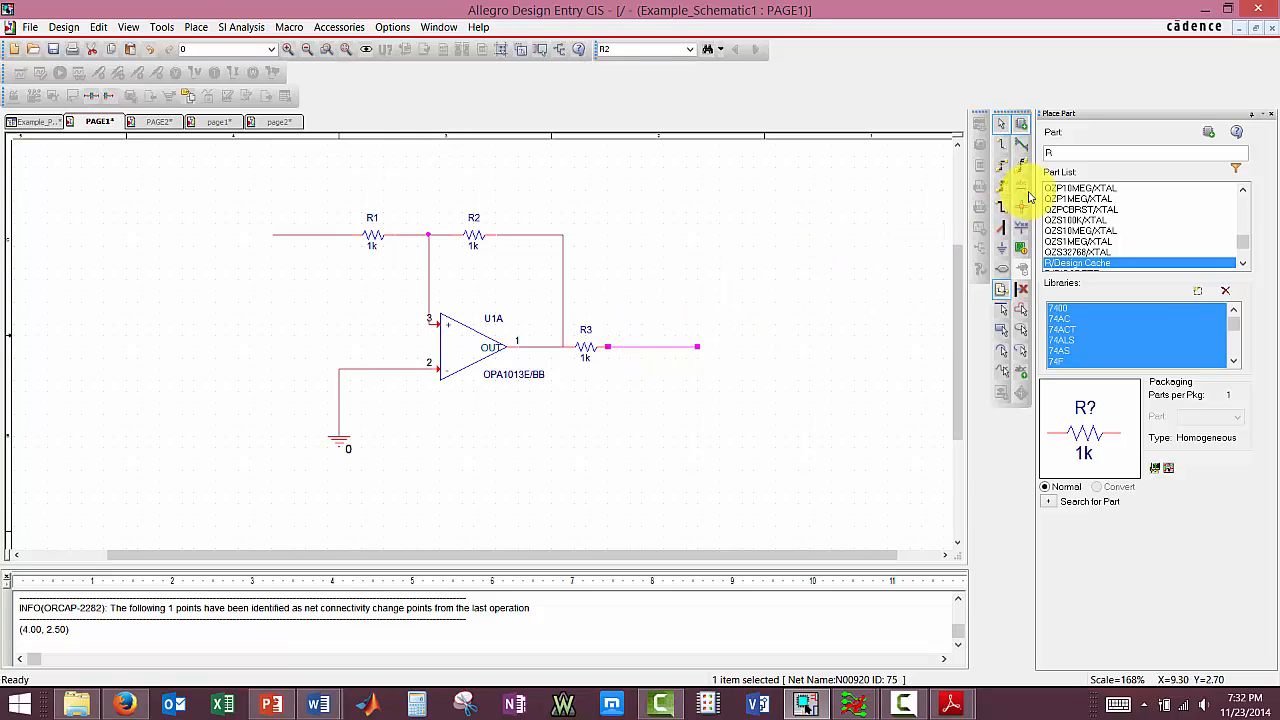
{"action": "left_click", "coordinate": [1024, 189]}
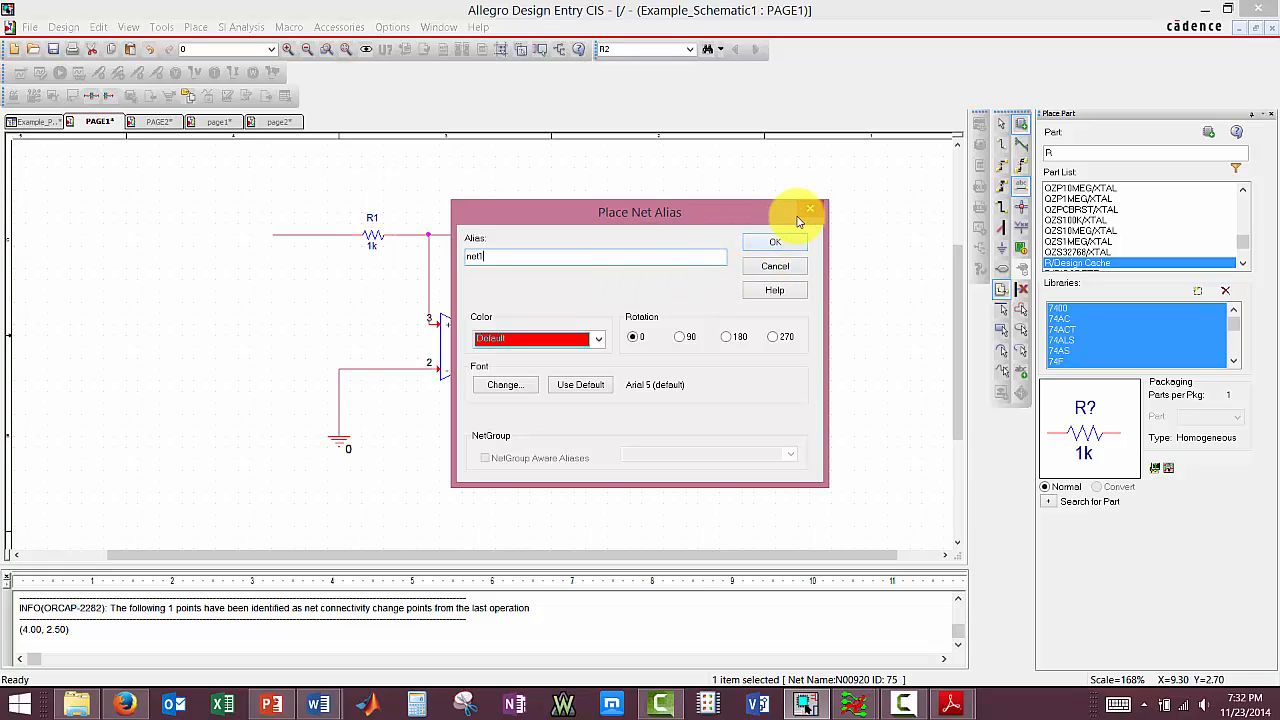
{"action": "double_click", "coordinate": [500, 256]}
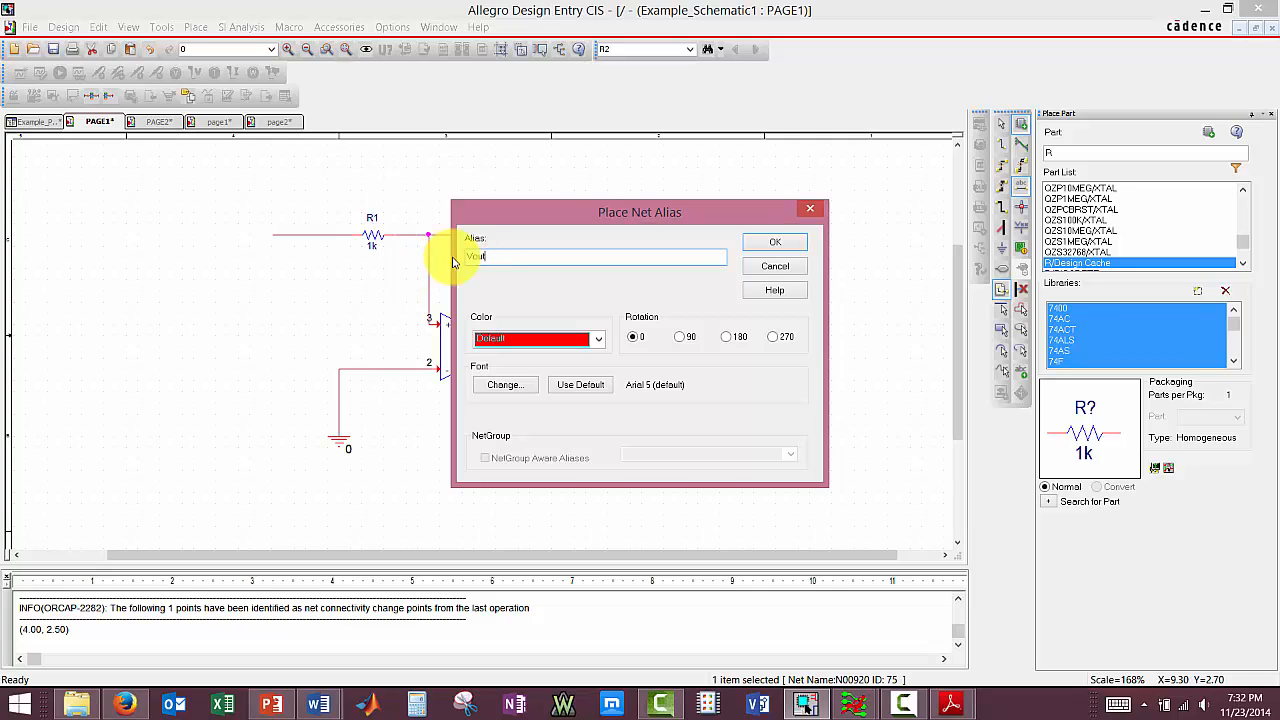
{"action": "left_click", "coordinate": [799, 248]}
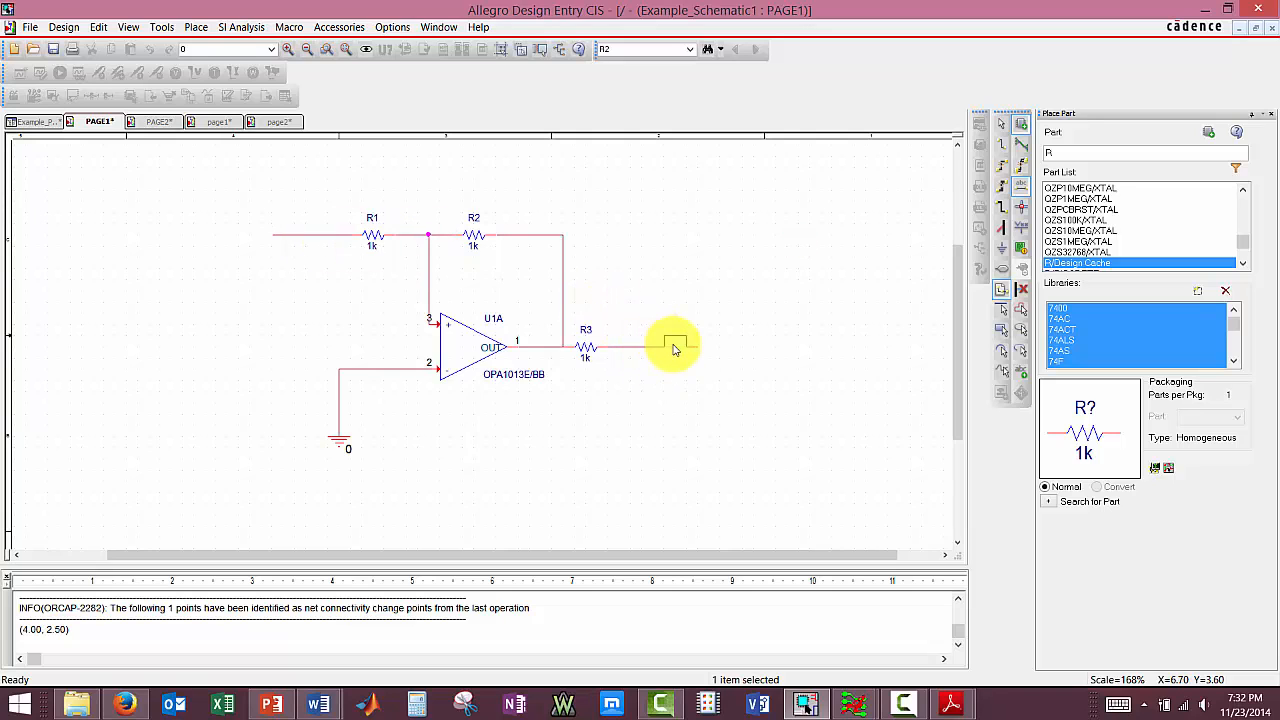
{"action": "left_click", "coordinate": [676, 347]}
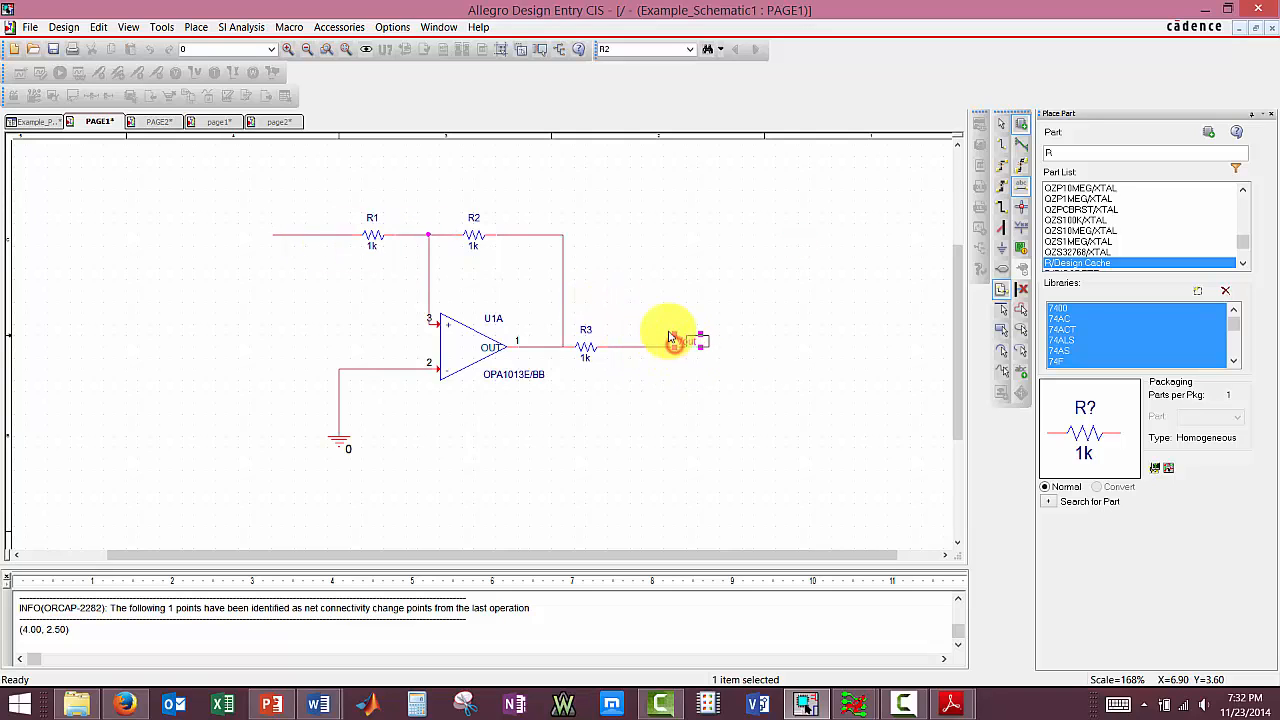
{"action": "left_click", "coordinate": [274, 235]}
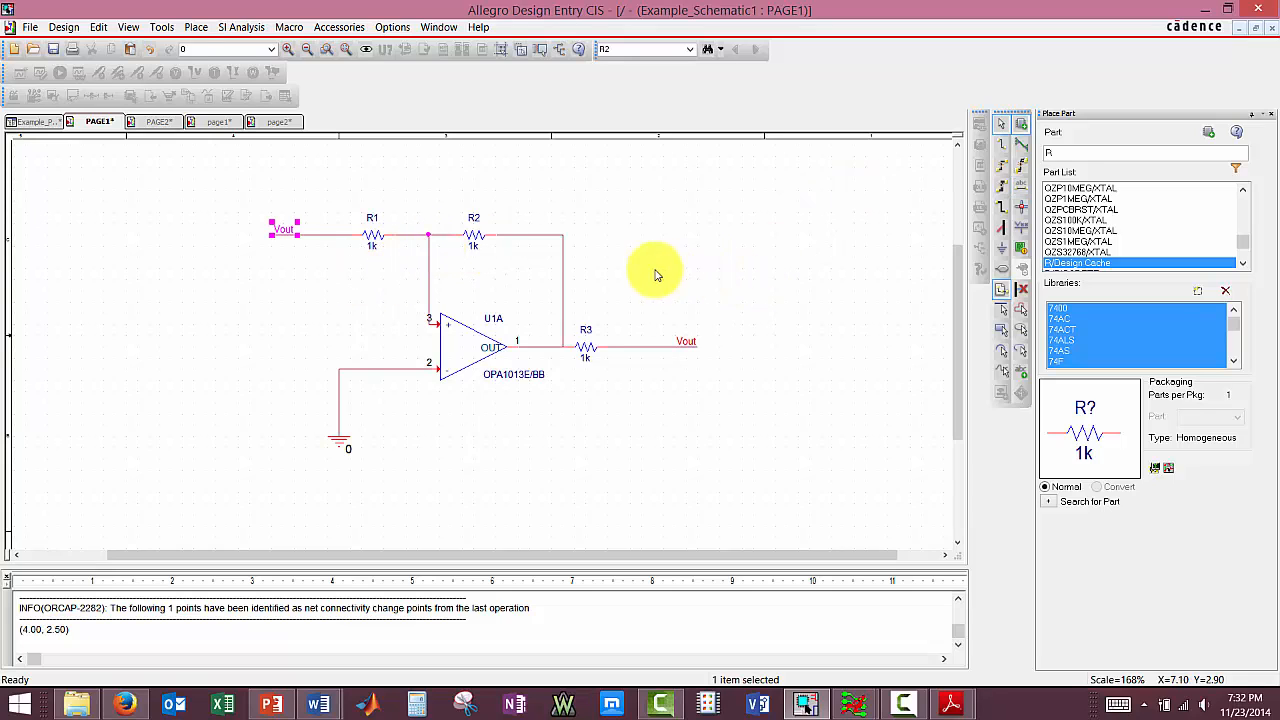
{"action": "key", "text": "Escape"}
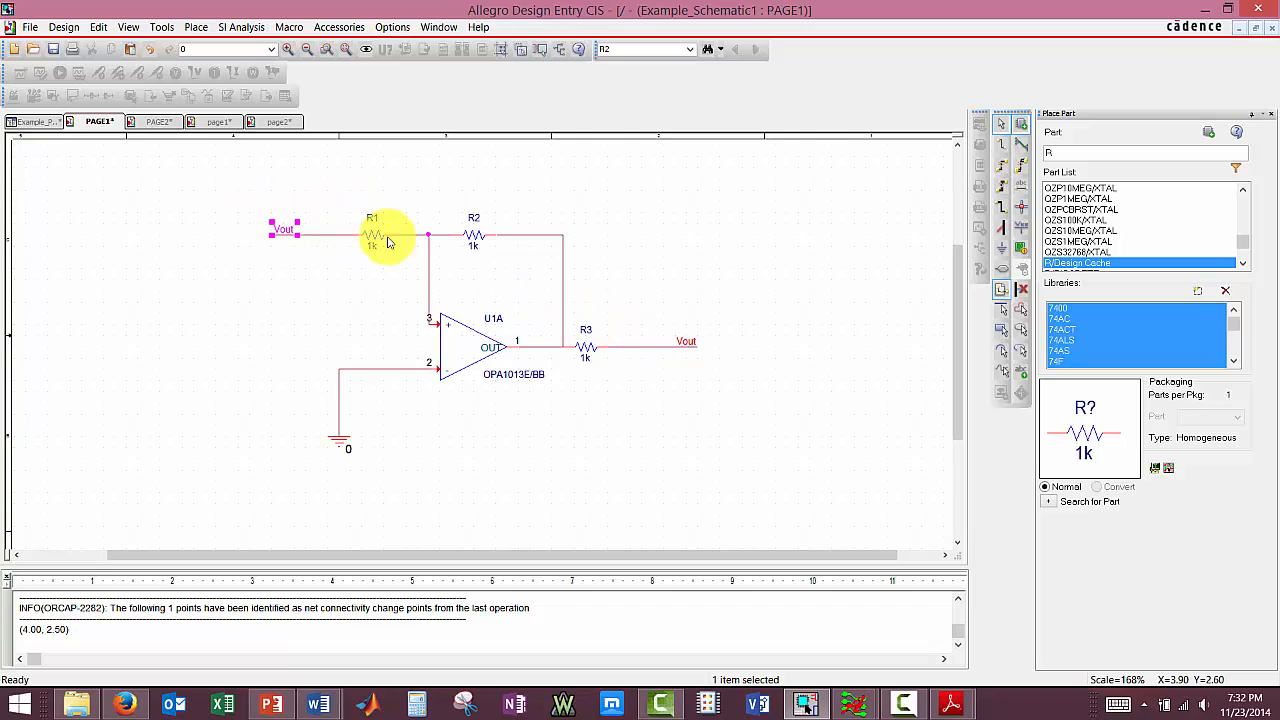
Check the net names of the wires at R1 and R3 that carry the Vout alias
{"action": "left_click", "coordinate": [309, 236]}
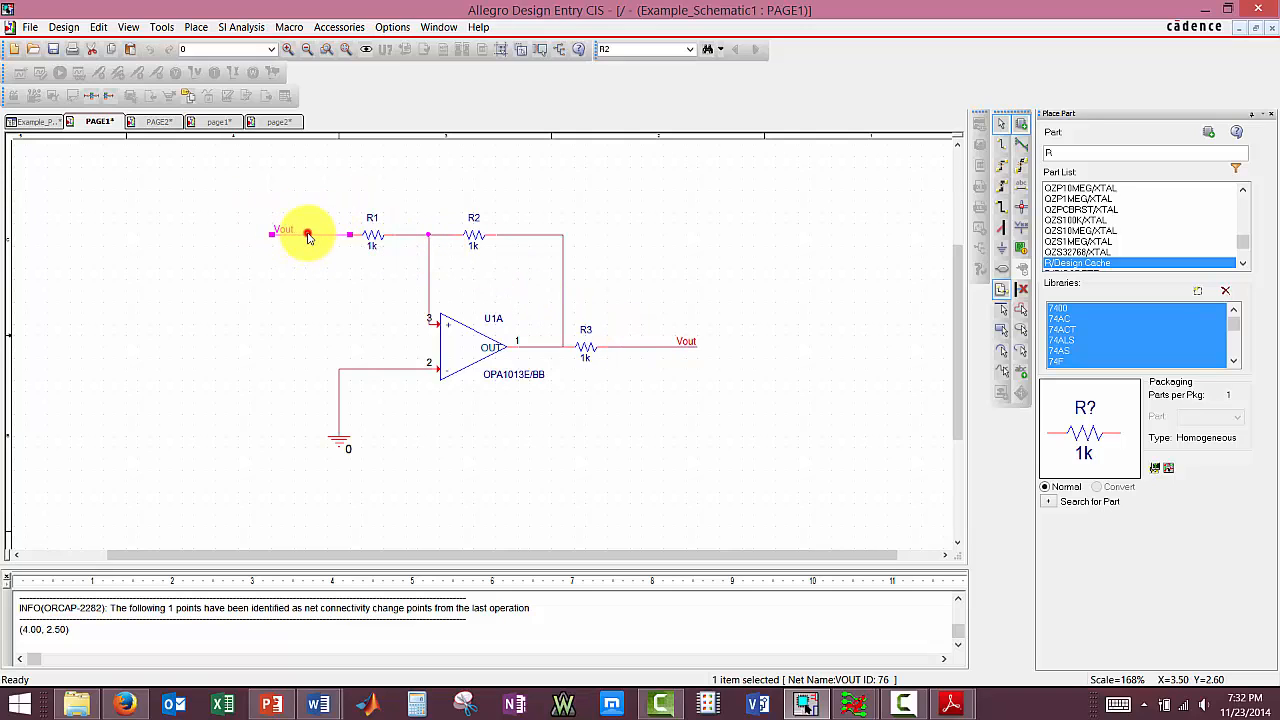
{"action": "left_click", "coordinate": [658, 350]}
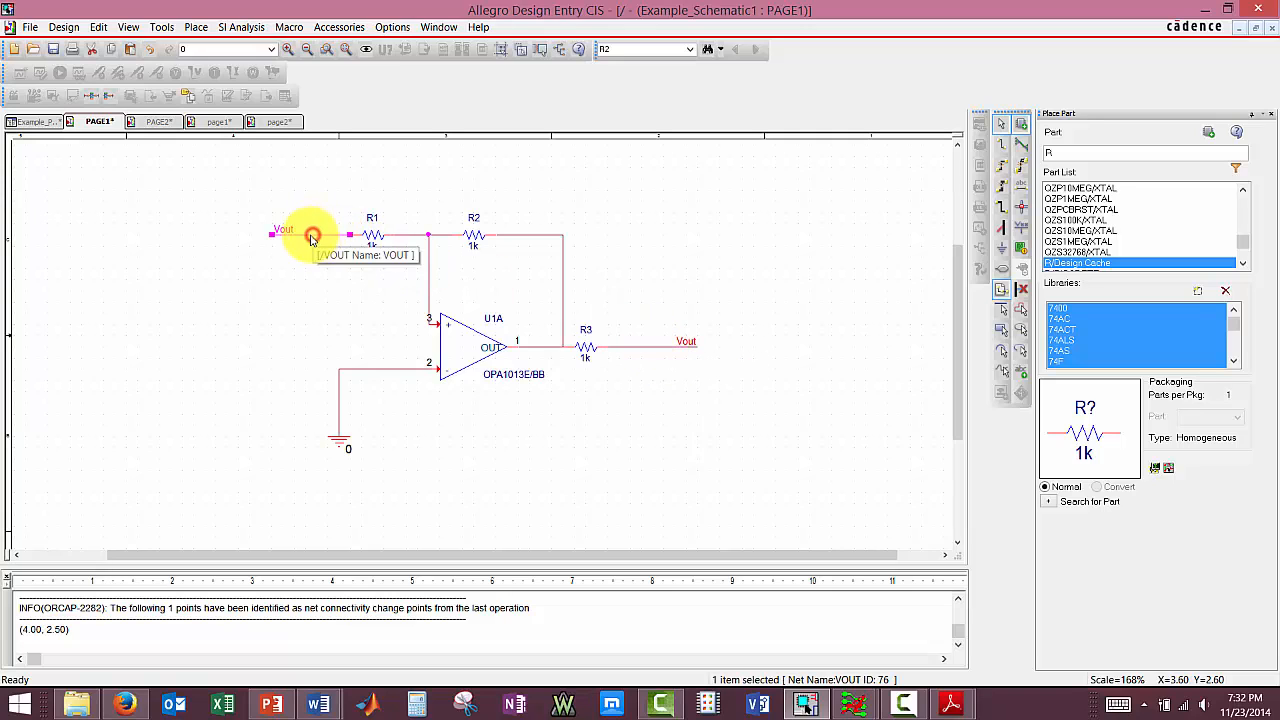
{"action": "left_click", "coordinate": [658, 349]}
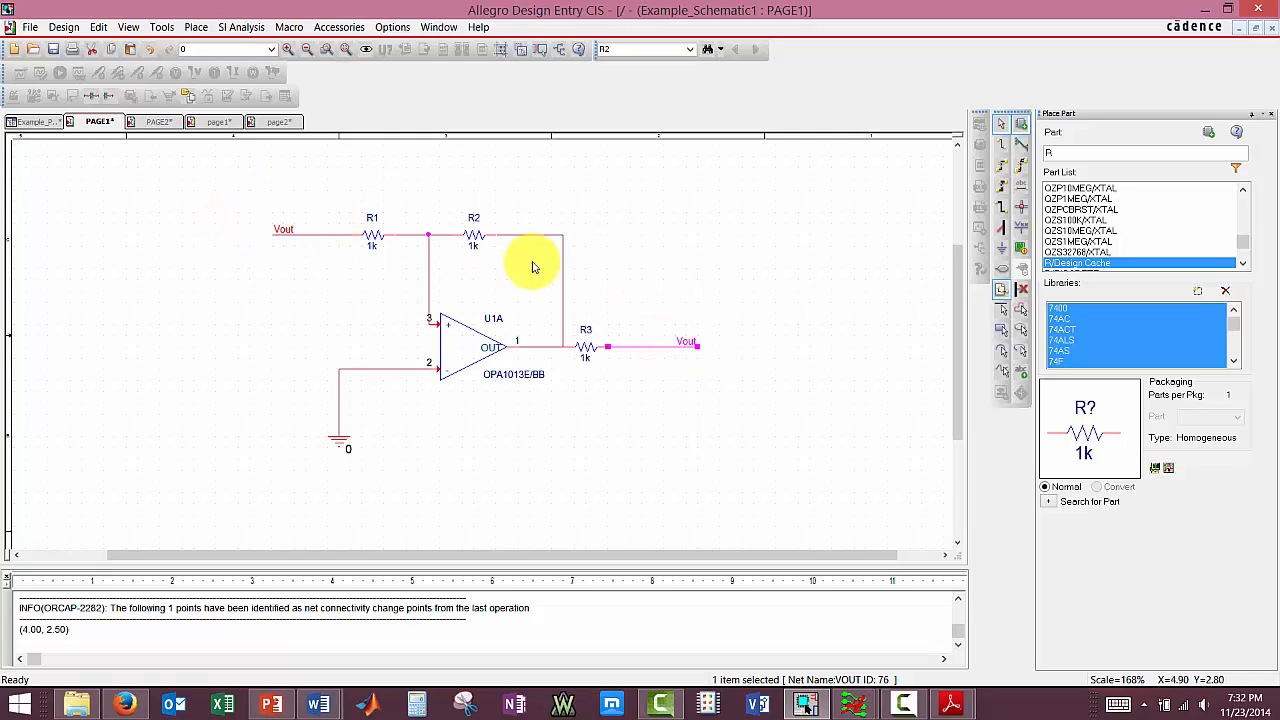
Place the net alias Vout on PAGE2 at the open end of the wire leading to C1
{"action": "left_click", "coordinate": [158, 121]}
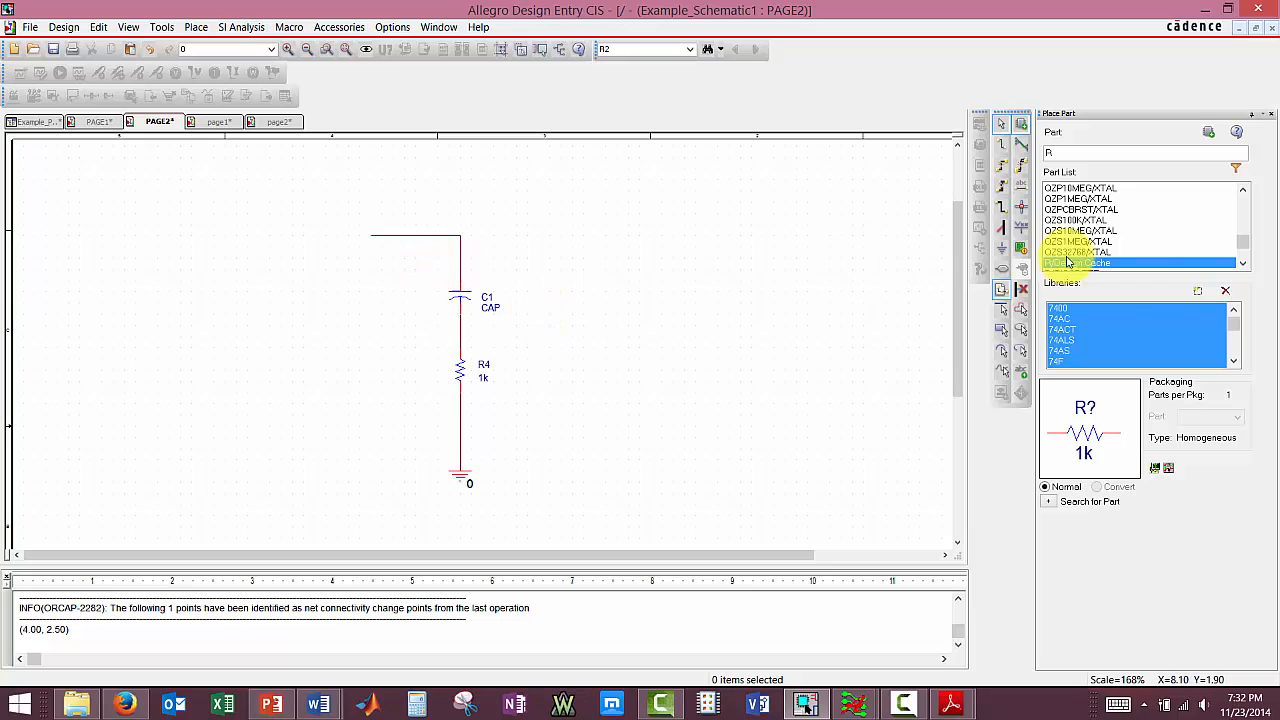
{"action": "left_click", "coordinate": [1020, 183]}
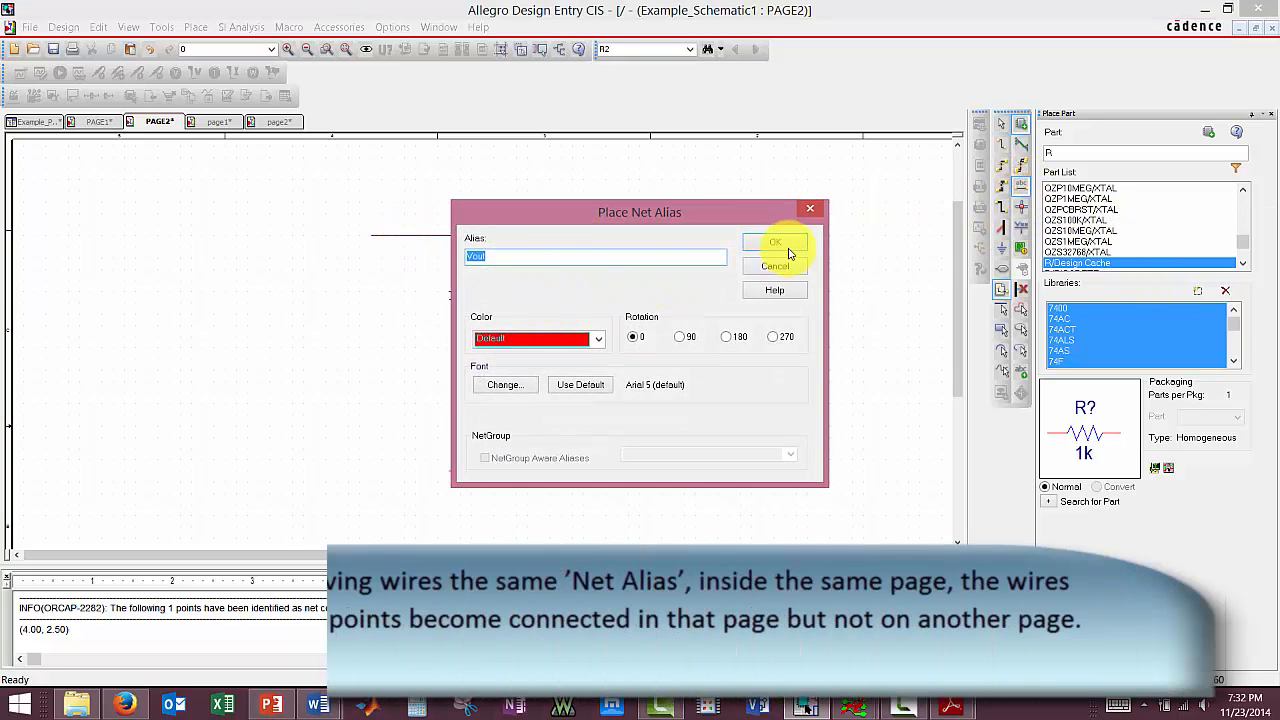
{"action": "left_click", "coordinate": [770, 245]}
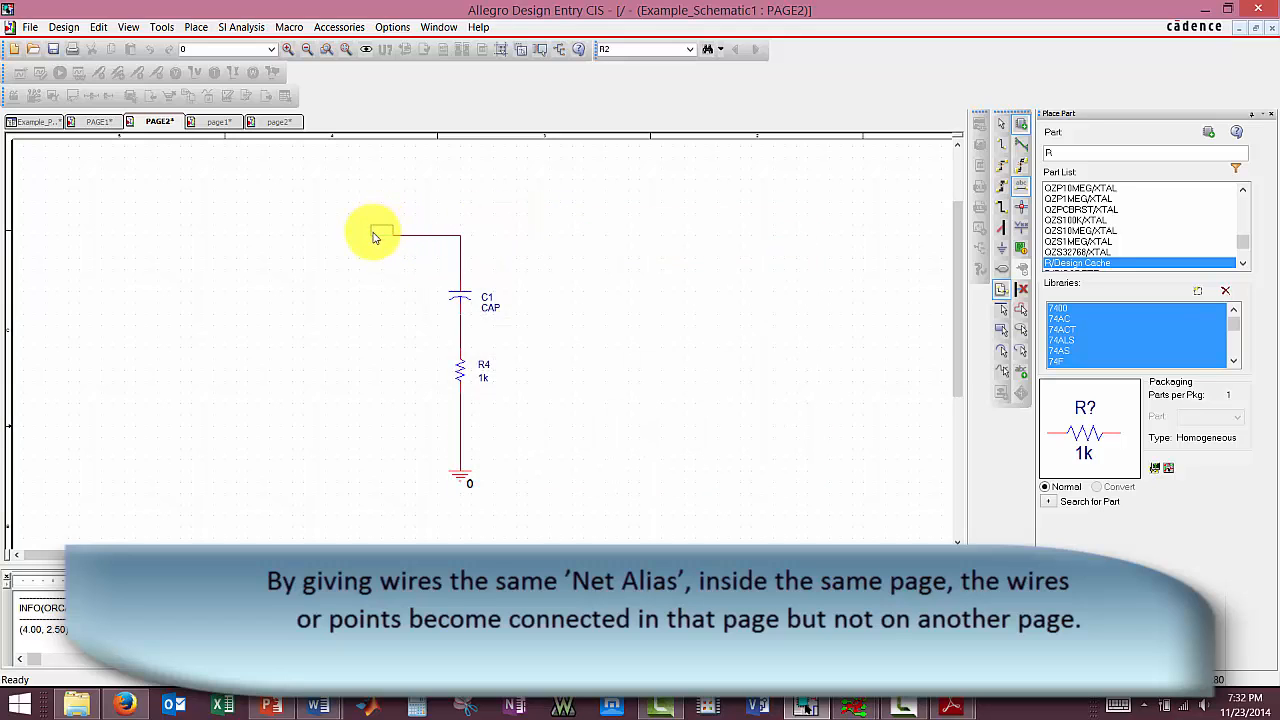
{"action": "left_click", "coordinate": [375, 237]}
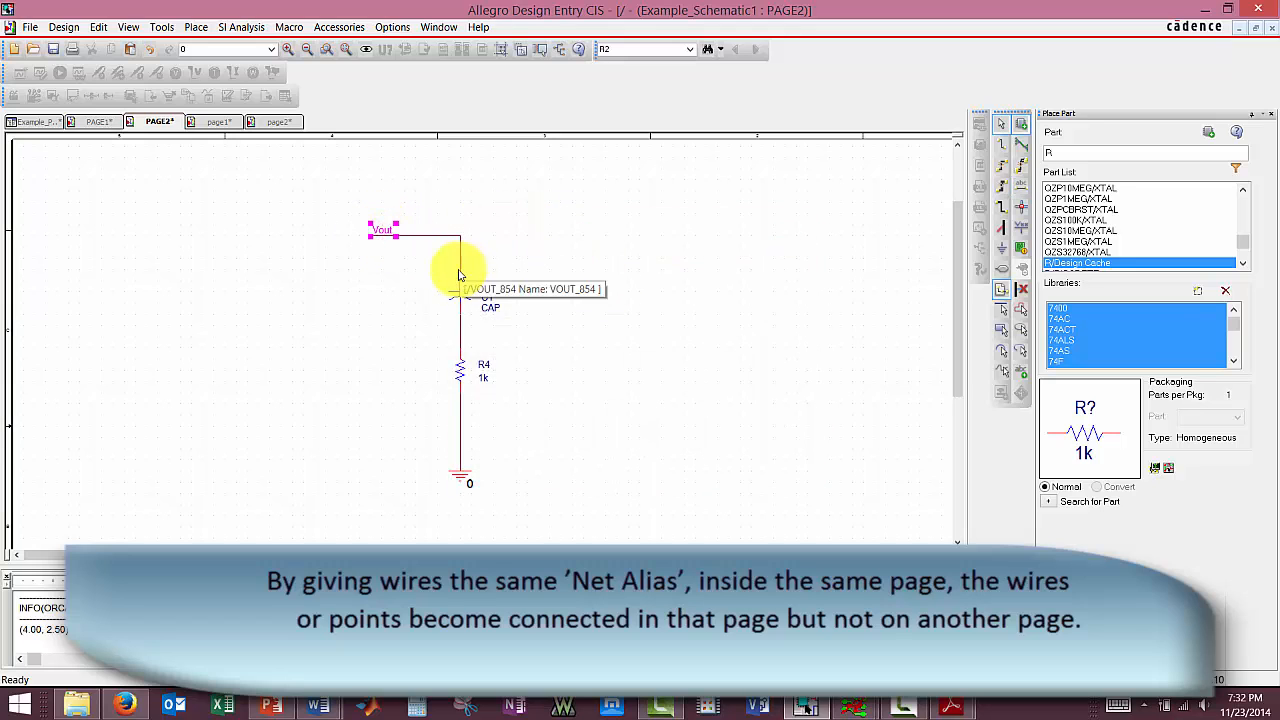
{"action": "left_click", "coordinate": [409, 236]}
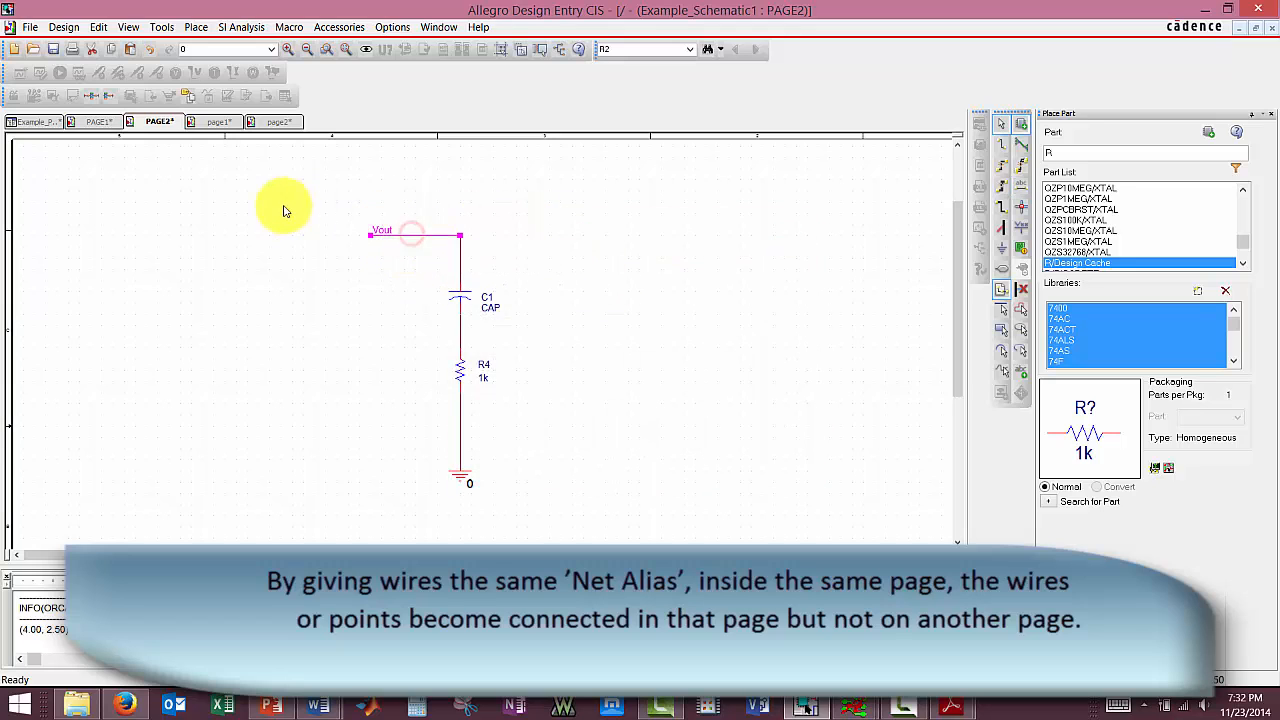
Place an OFFPAGELEFT-R off-page connector from the Design Cache library at the open end of the wire leading to C1 on PAGE2
{"action": "left_click", "coordinate": [115, 122]}
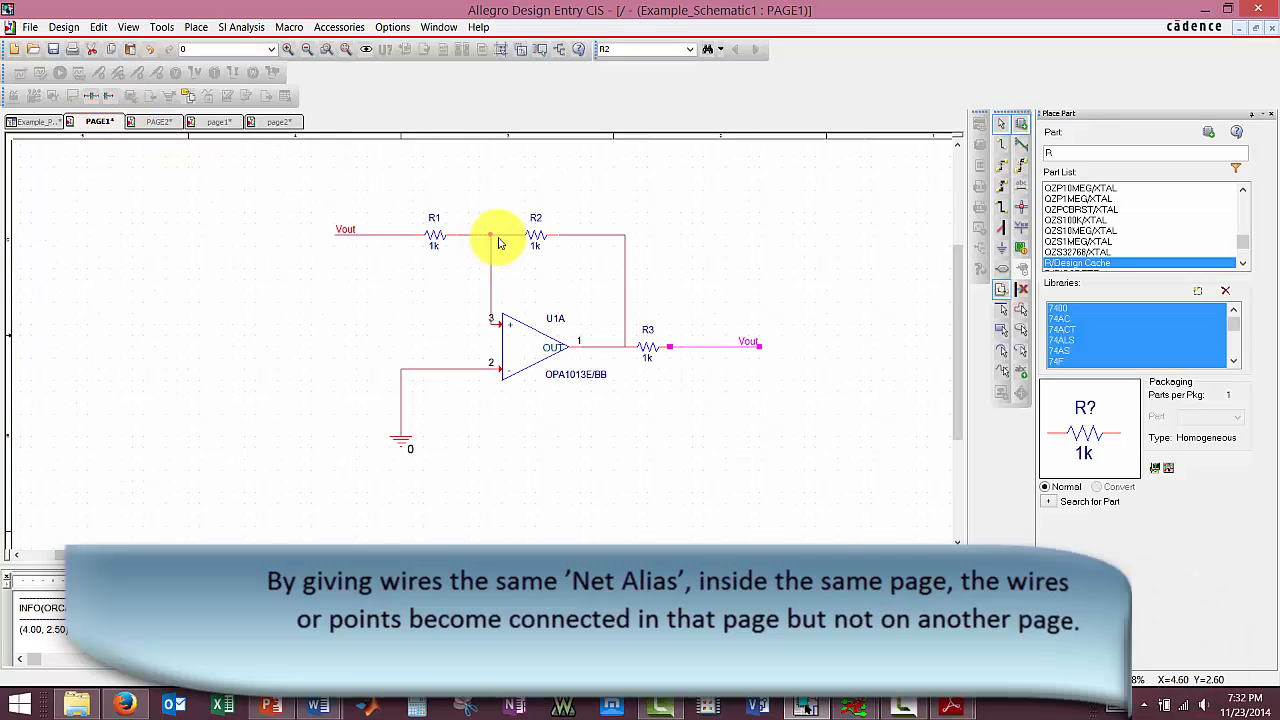
{"action": "left_click", "coordinate": [157, 122]}
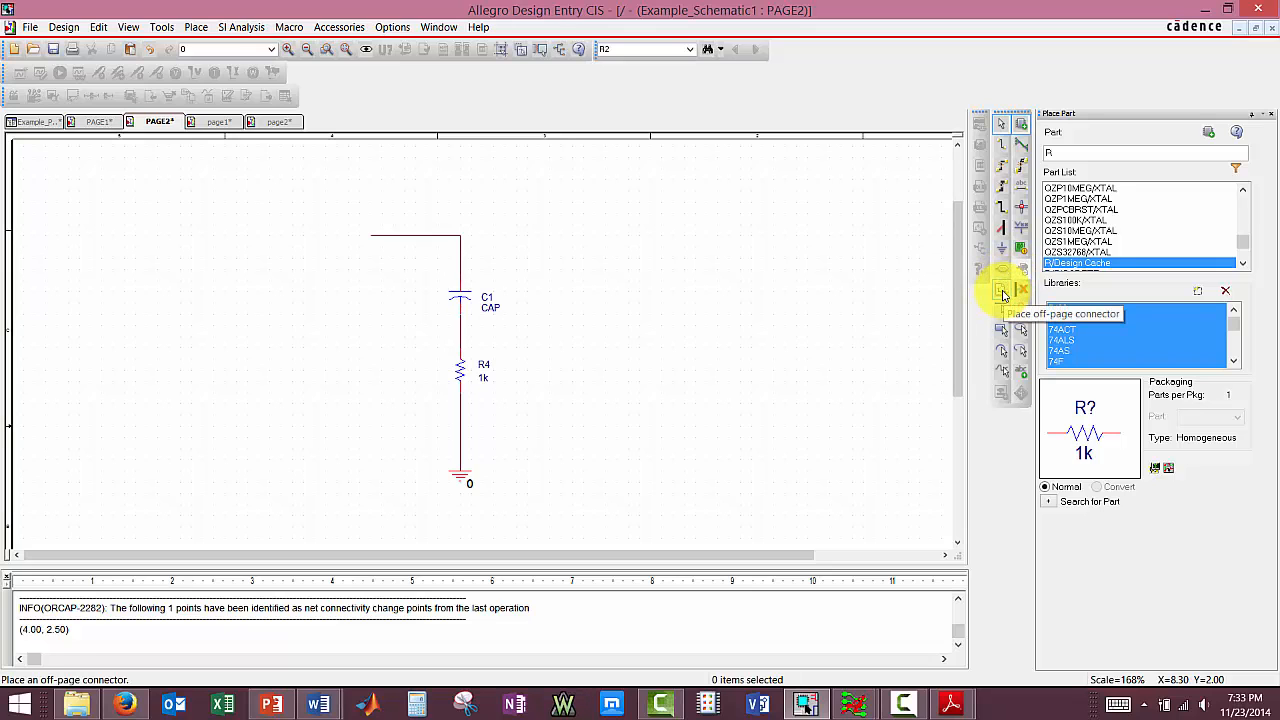
{"action": "left_click", "coordinate": [1003, 295]}
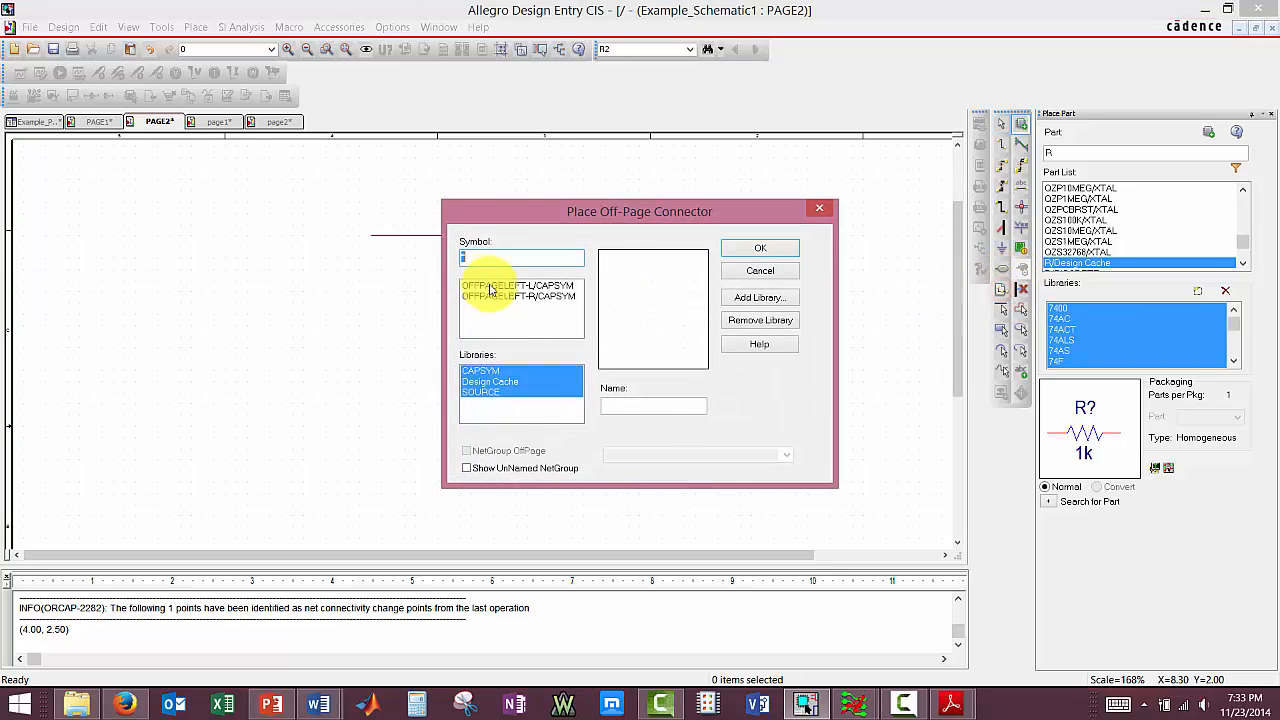
{"action": "left_click", "coordinate": [520, 391]}
{"action": "left_click", "coordinate": [505, 381]}
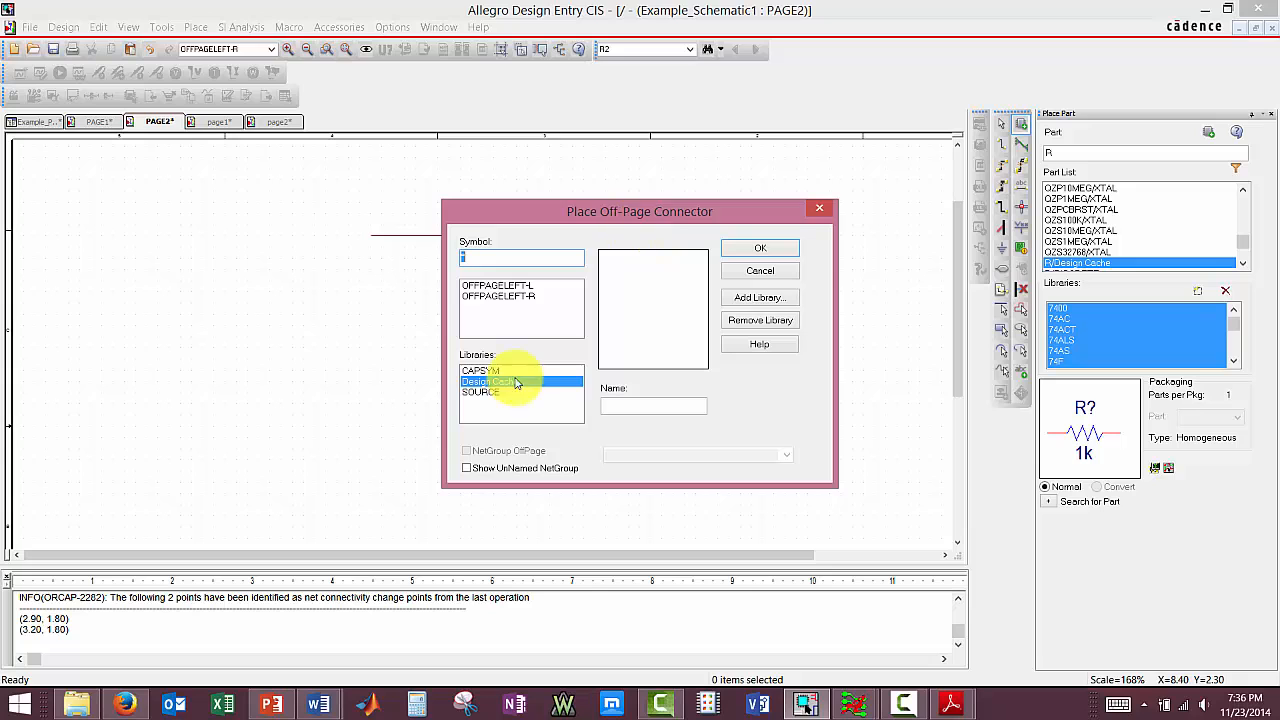
{"action": "left_click", "coordinate": [512, 297]}
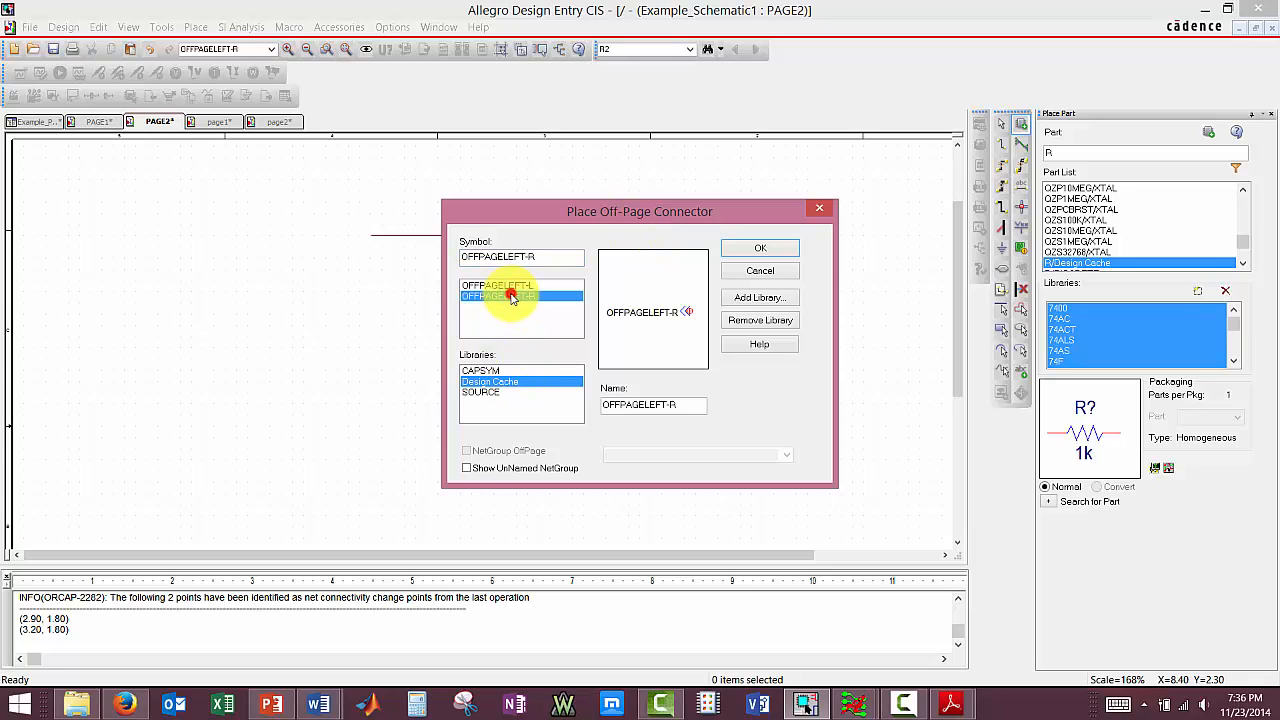
{"action": "double_click", "coordinate": [512, 297]}
{"action": "left_click", "coordinate": [374, 239]}
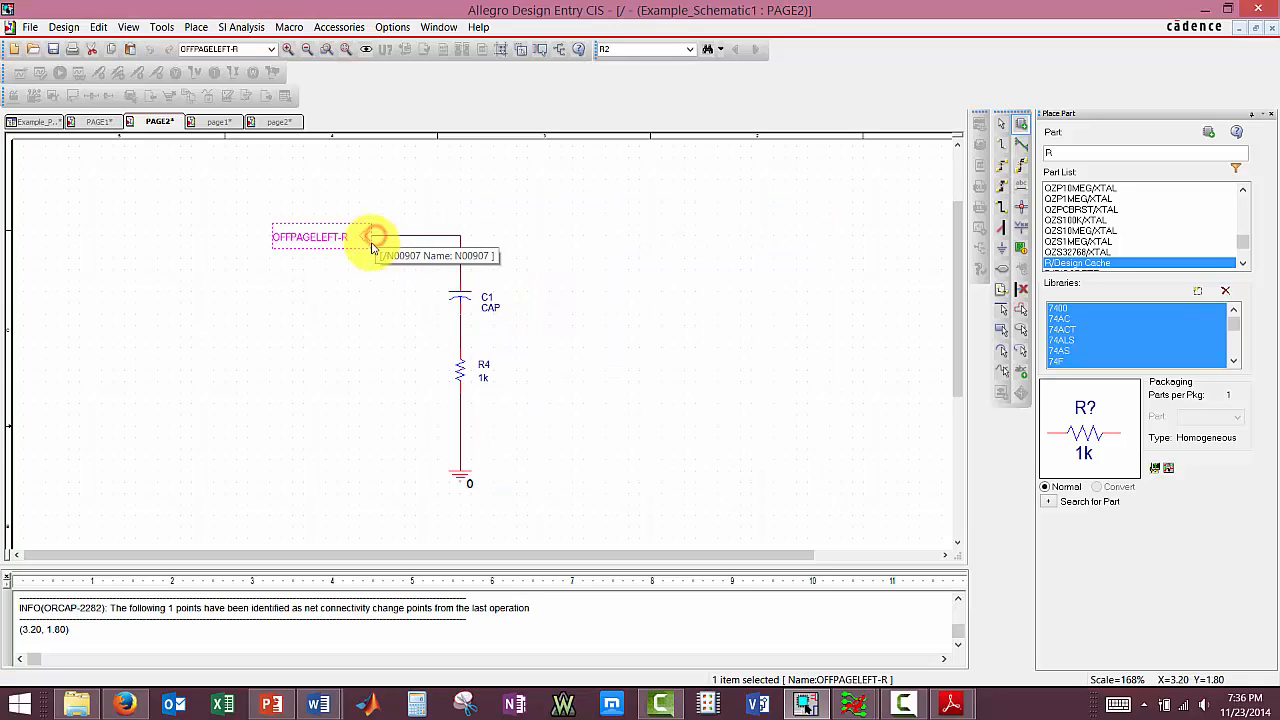
{"action": "key", "text": "Escape"}
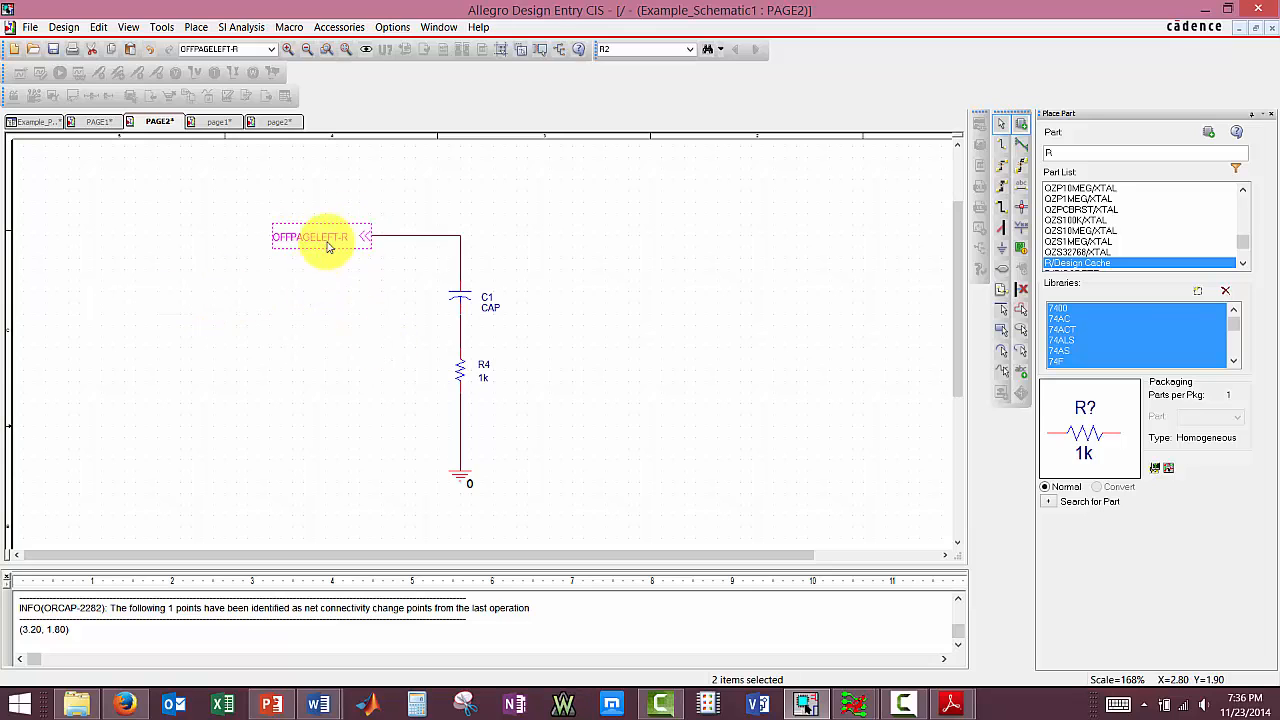
Name the PAGE2 off-page connector Vout and move its label next to the connector symbol
{"action": "double_click", "coordinate": [309, 240]}
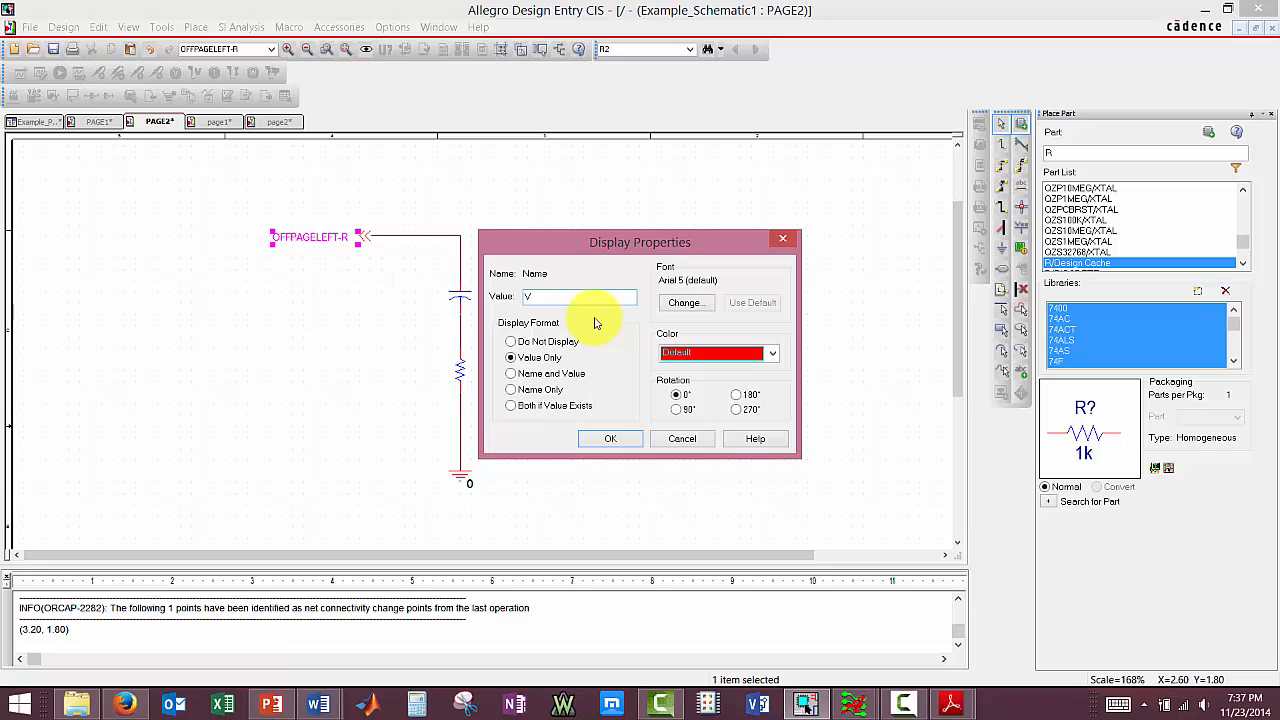
{"action": "key", "text": "Return"}
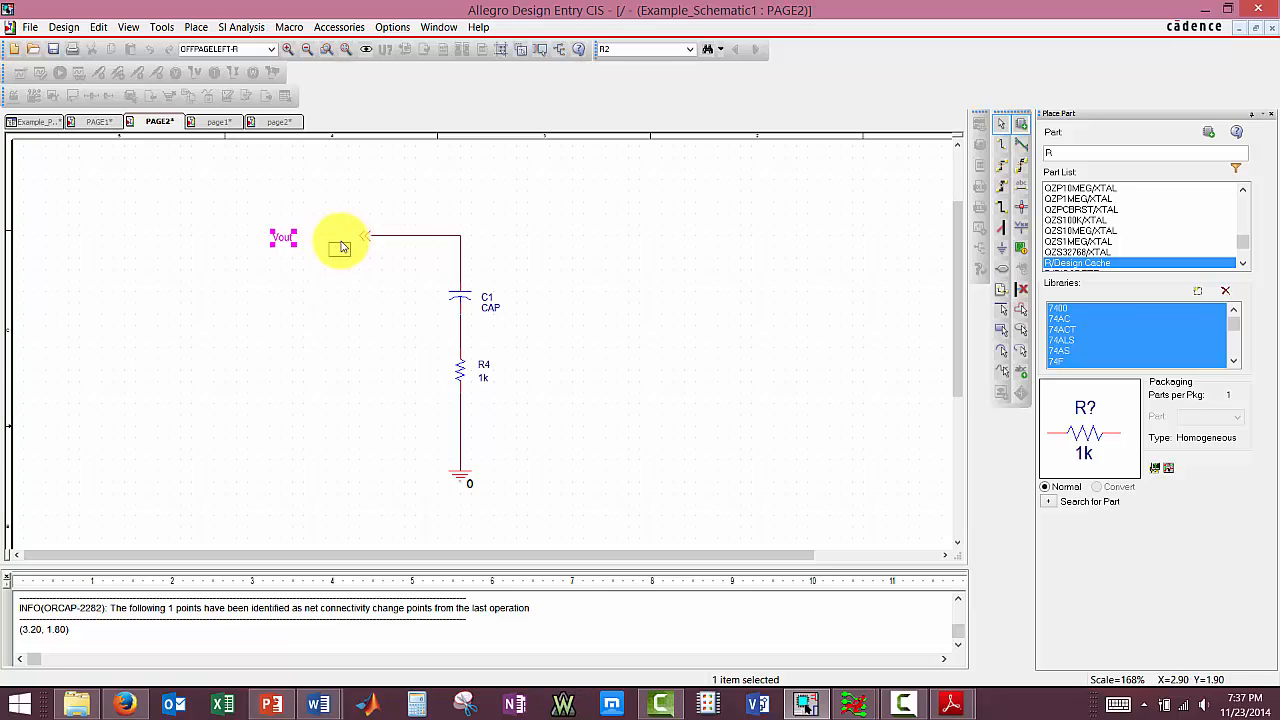
{"action": "left_click_drag", "start_coordinate": [344, 238], "coordinate": [344, 238]}
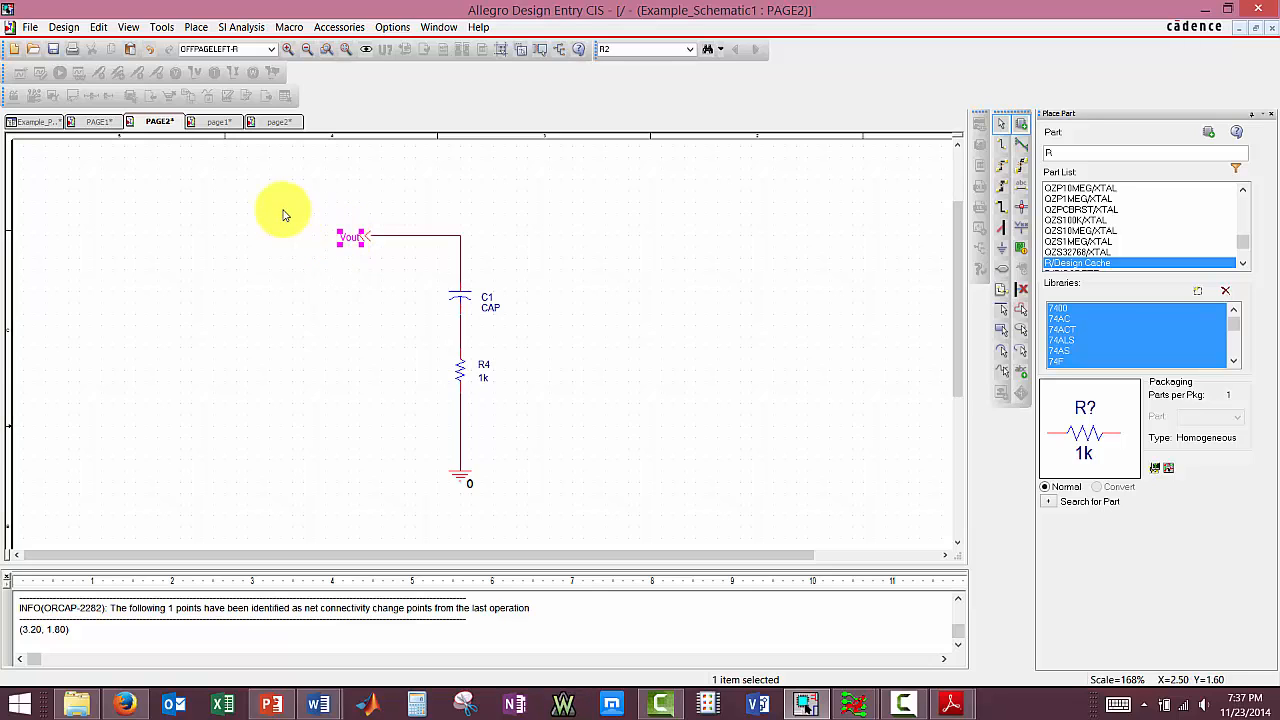
Place an OFFPAGELEFT-L off-page connector at the open end of the R3 output wire on PAGE1
{"action": "left_click", "coordinate": [100, 121]}
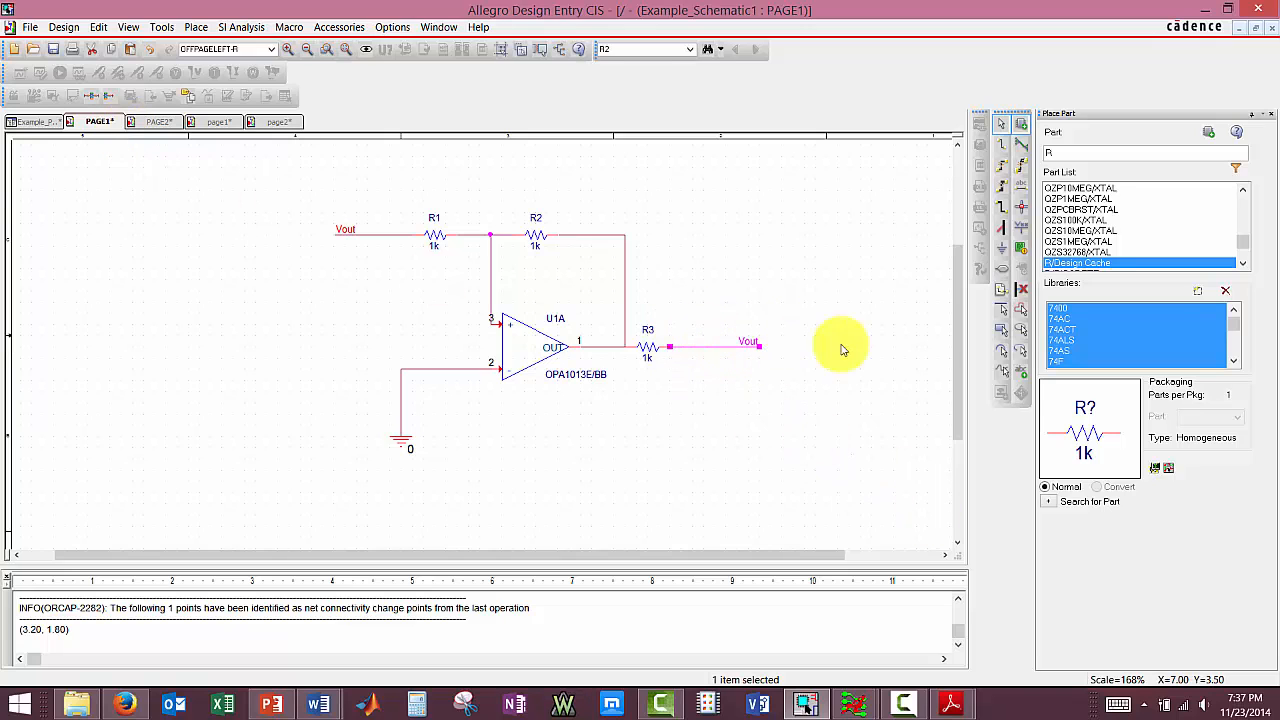
{"action": "left_click", "coordinate": [1001, 289]}
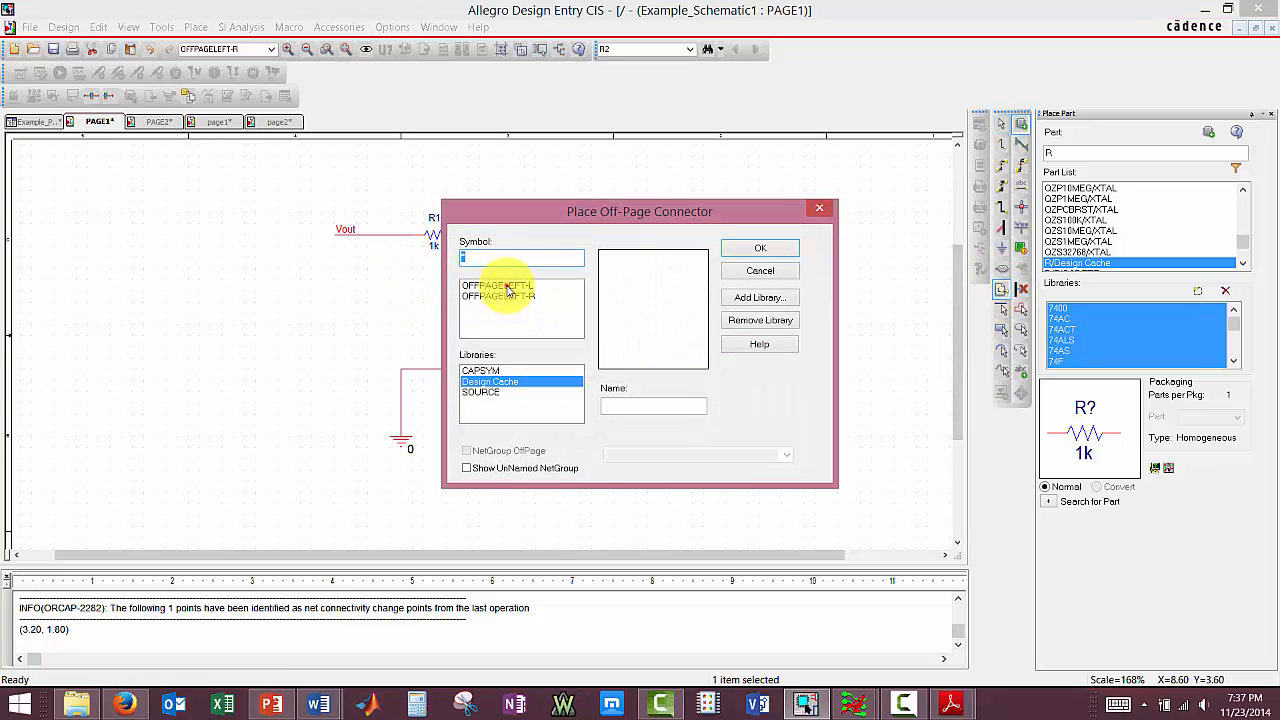
{"action": "double_click", "coordinate": [505, 286]}
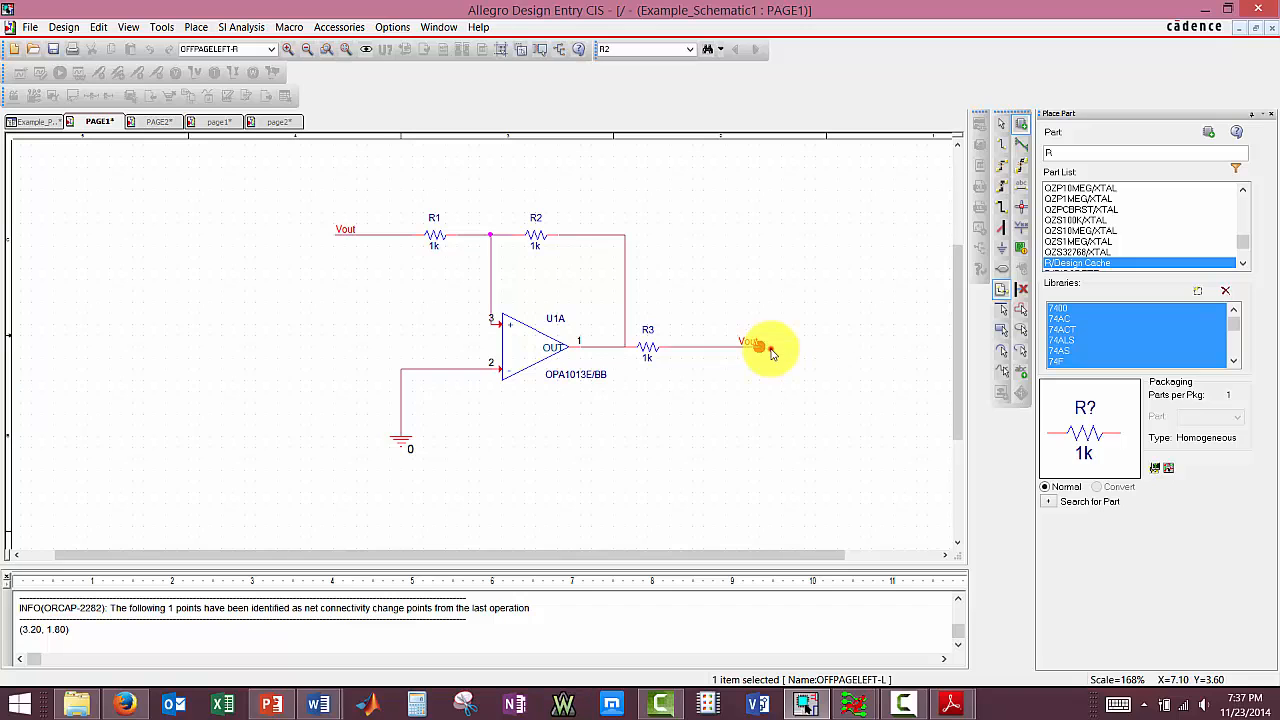
{"action": "left_click", "coordinate": [771, 352]}
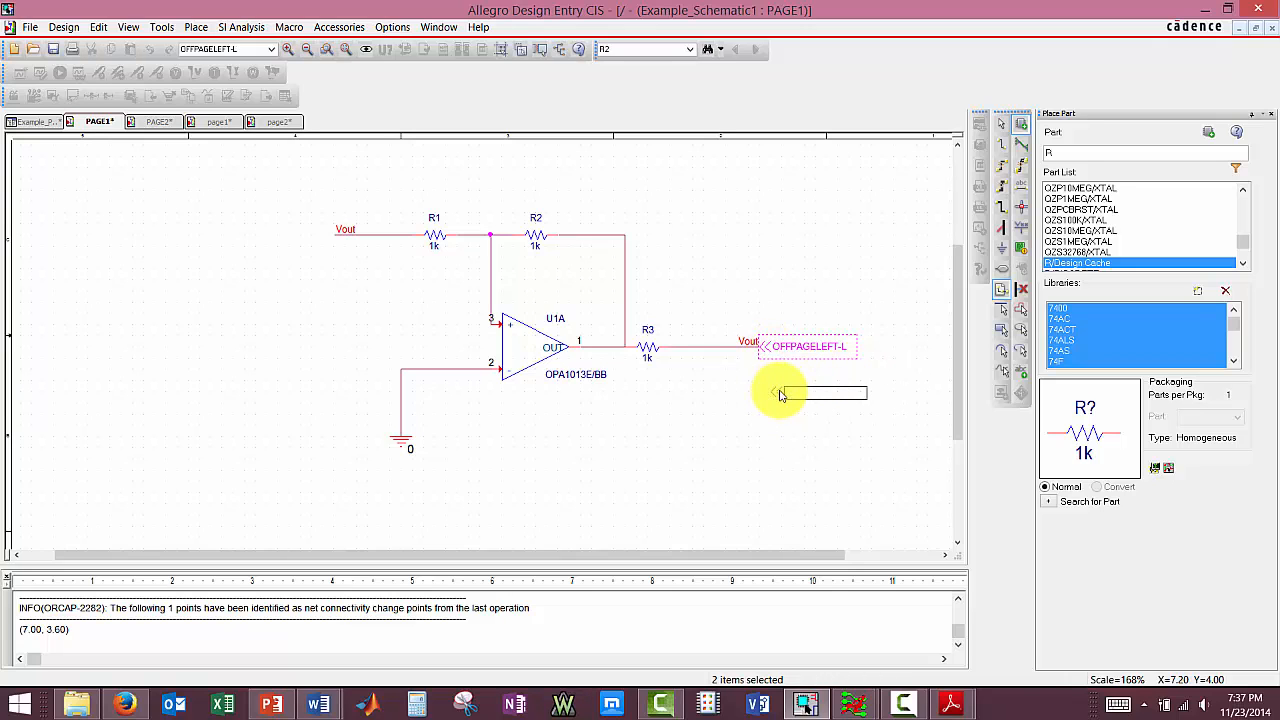
{"action": "key", "text": "Escape"}
Name the off-page connector on the R3 output wire Vout
{"action": "right_click", "coordinate": [808, 348]}
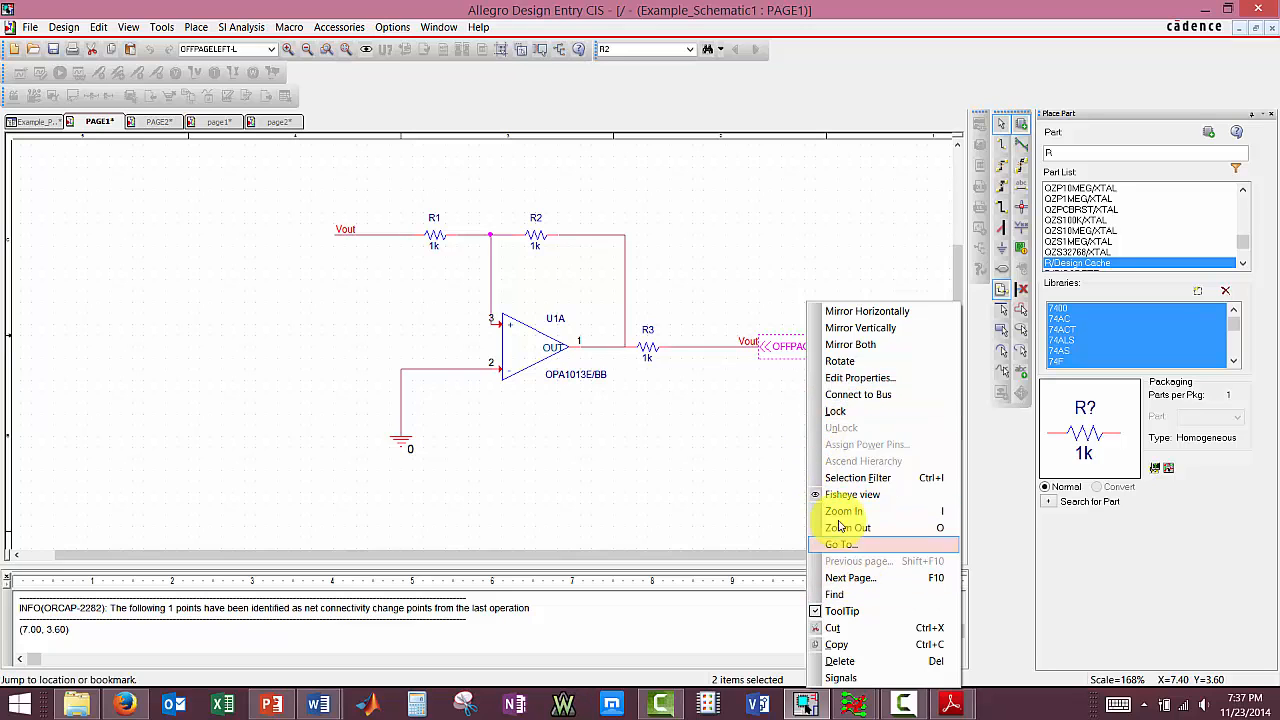
{"action": "left_click", "coordinate": [792, 348]}
{"action": "double_click", "coordinate": [792, 348]}
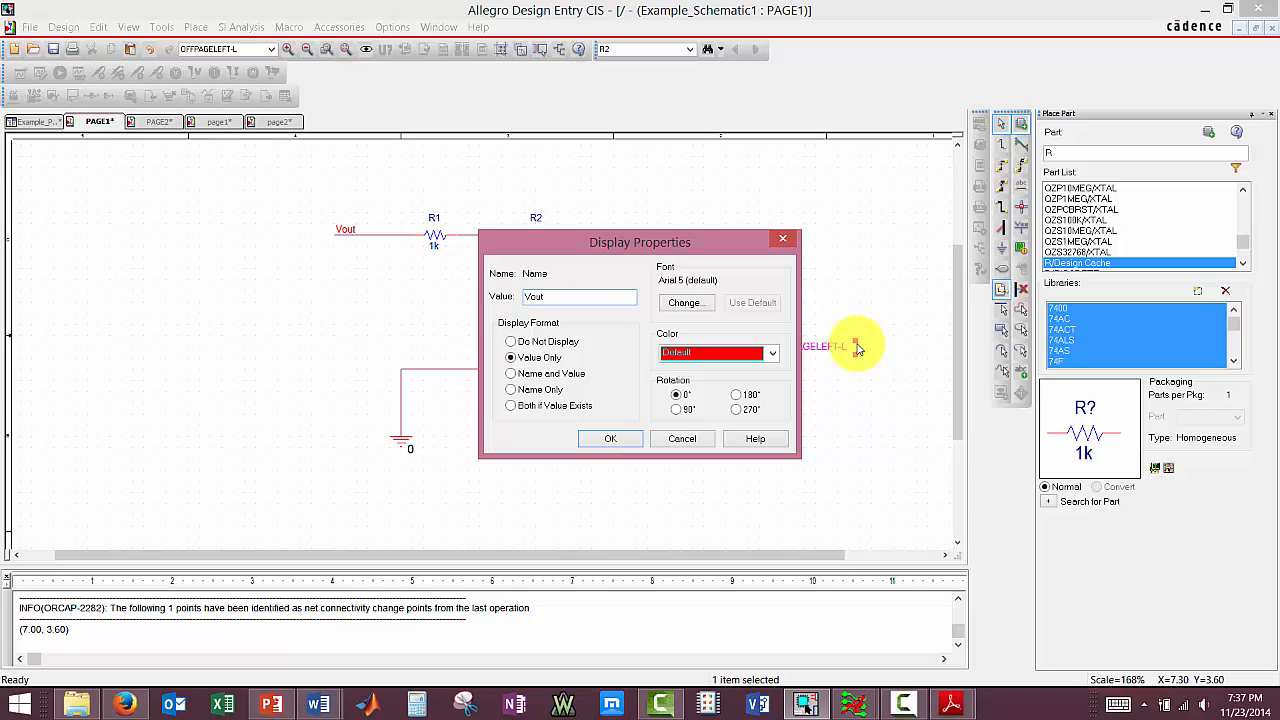
{"action": "left_click", "coordinate": [629, 439]}
{"action": "left_click", "coordinate": [791, 369]}
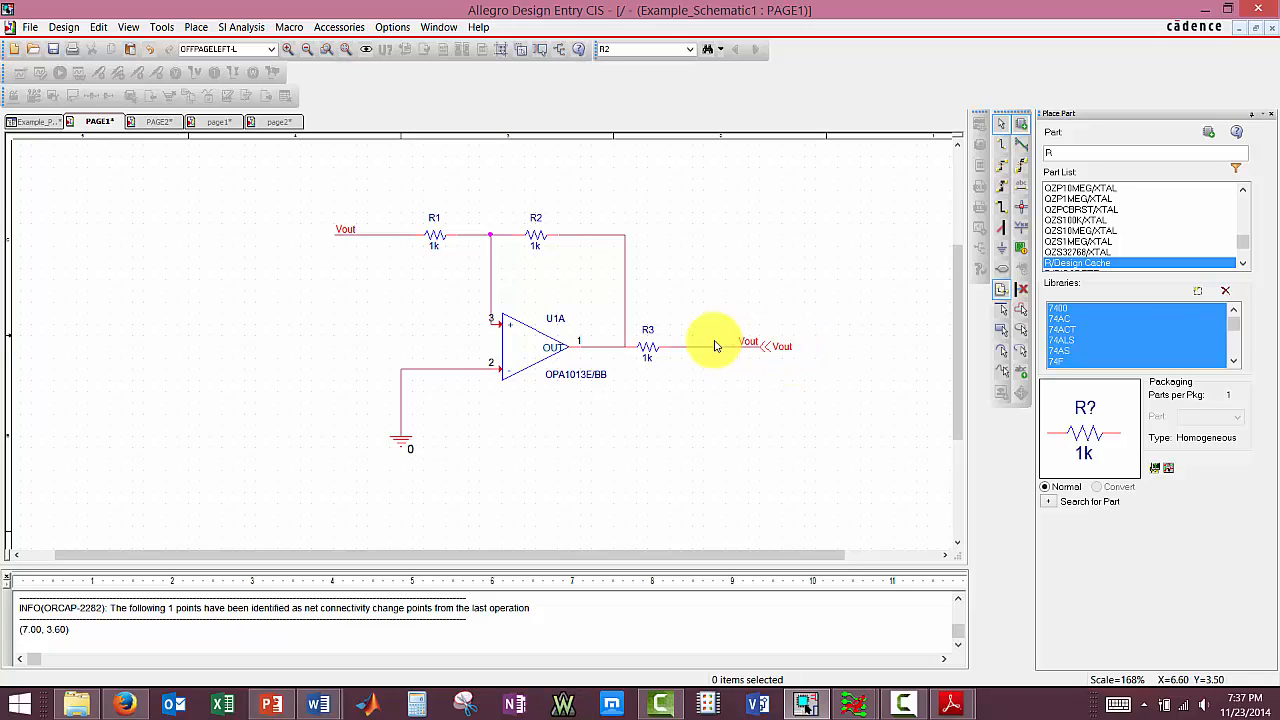
Place an OFFPAGELEFT-R off-page connector at the open end of the wire leading to C1 on page2 of Example_Schematic2
{"action": "left_click", "coordinate": [143, 123]}
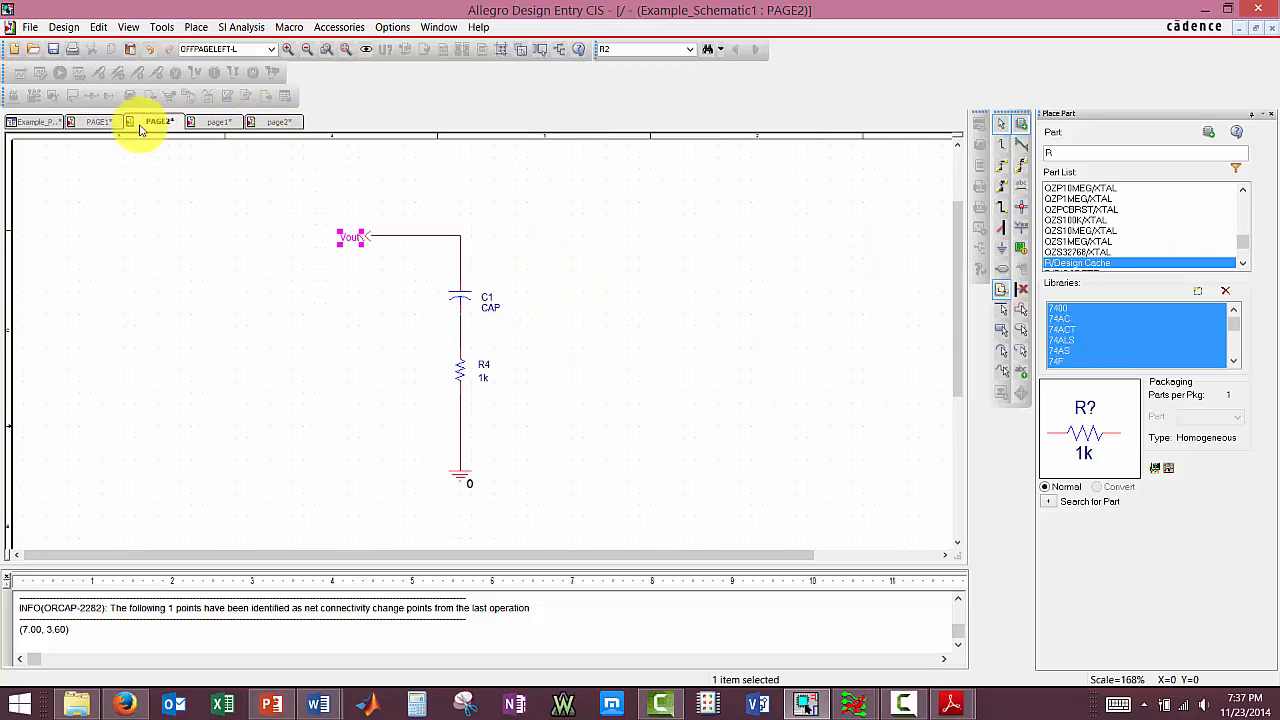
{"action": "left_click", "coordinate": [277, 122]}
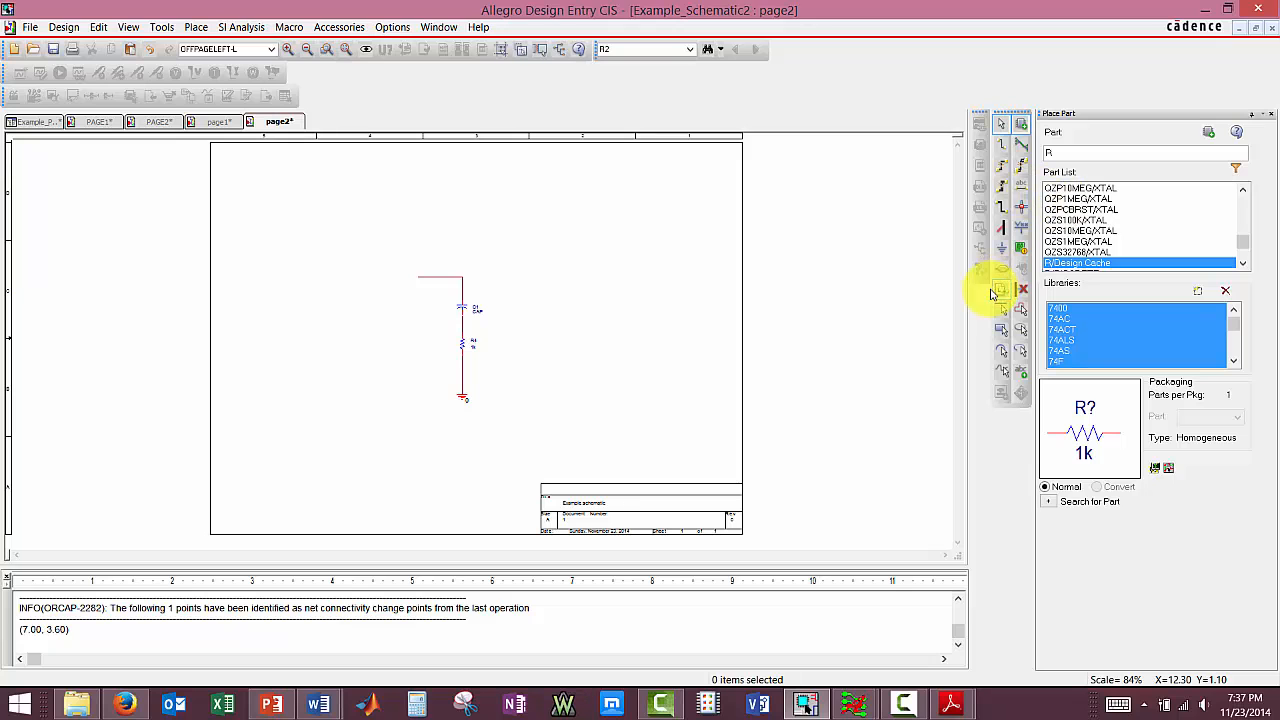
{"action": "left_click", "coordinate": [996, 292]}
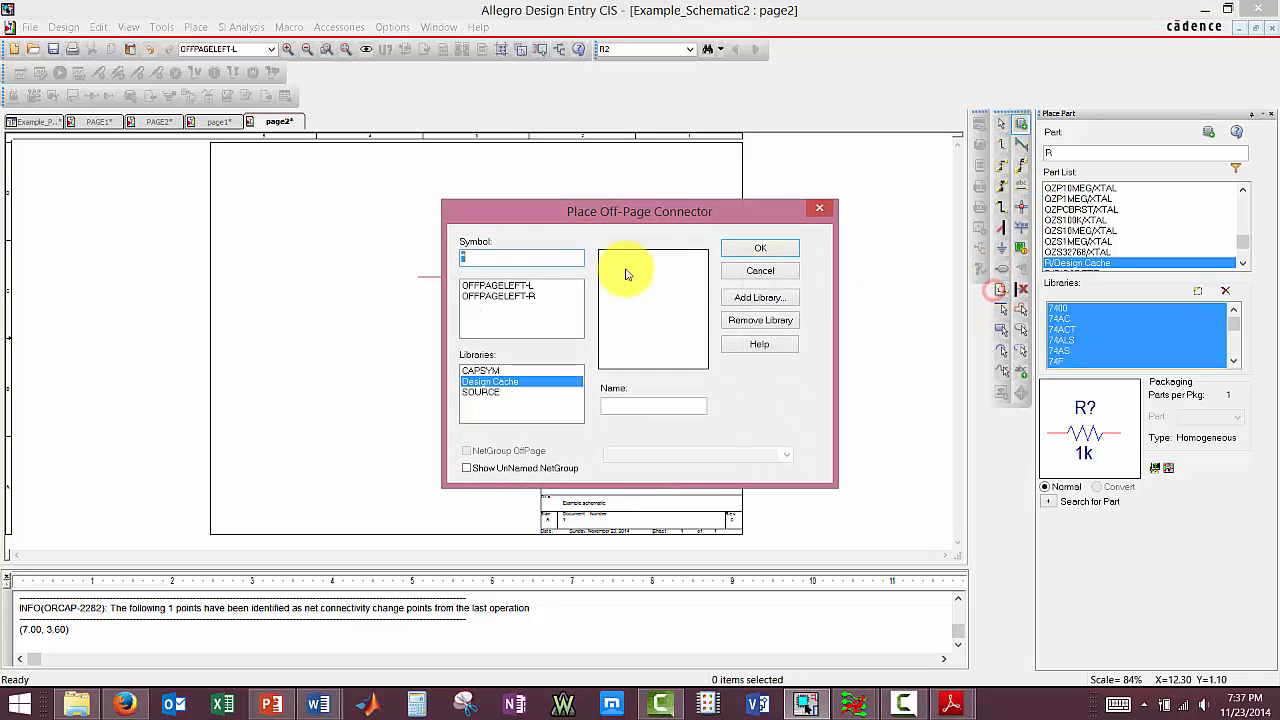
{"action": "double_click", "coordinate": [509, 295]}
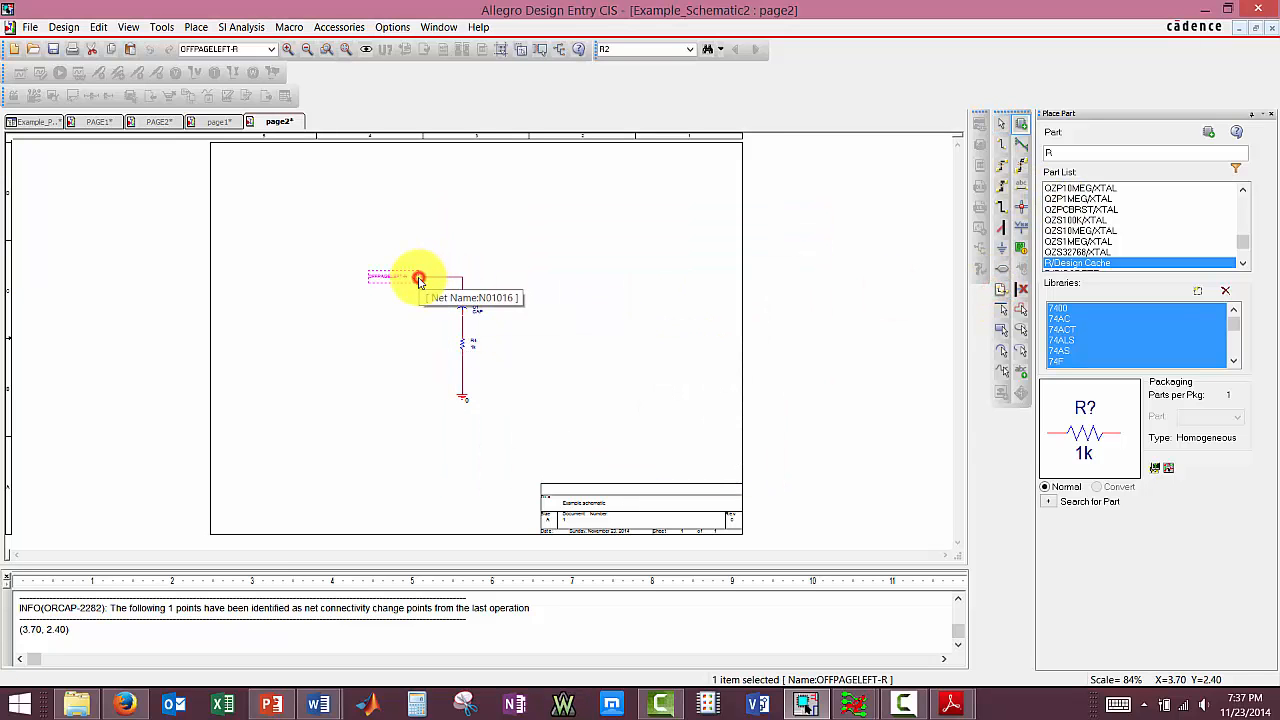
{"action": "left_click", "coordinate": [419, 279]}
{"action": "scroll", "coordinate": [394, 281], "scroll_direction": "up", "scroll_amount": 2, "text": "ctrl"}
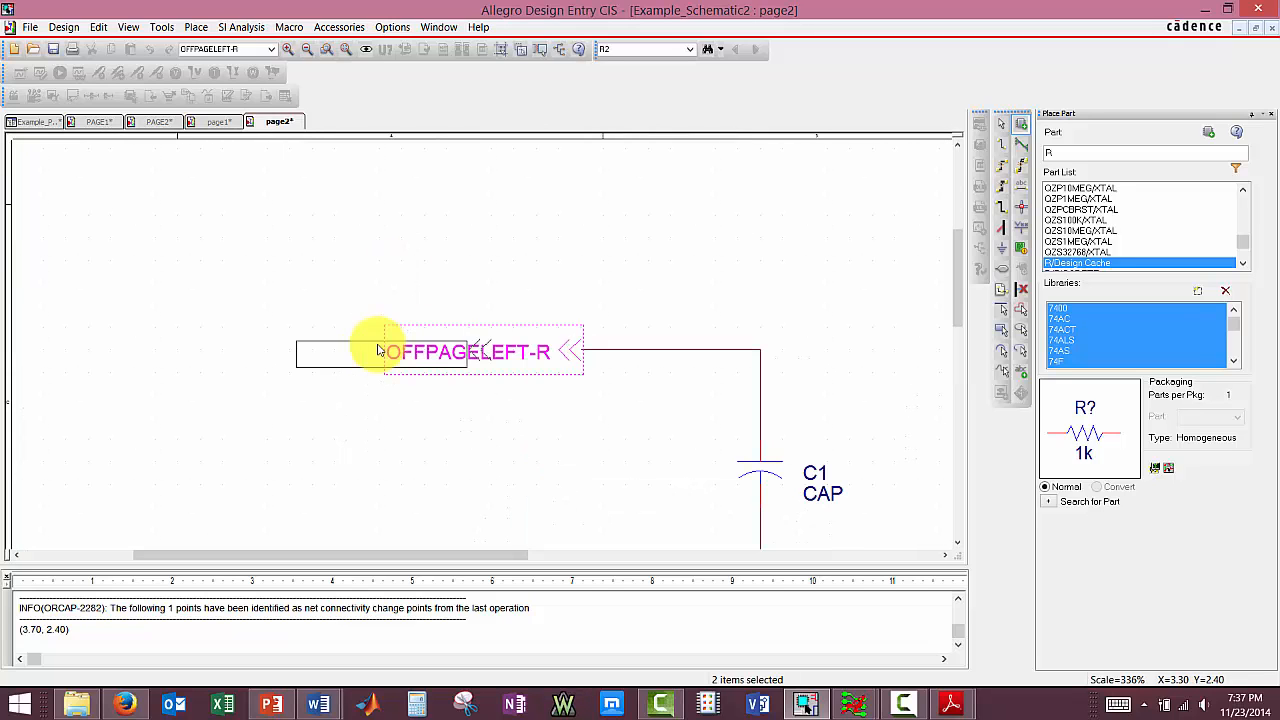
{"action": "key", "text": "Escape"}
Name the off-page connector on page2 of Example_Schematic2 Vout and move its label beside the symbol
{"action": "left_click", "coordinate": [503, 353]}
{"action": "double_click", "coordinate": [503, 353]}
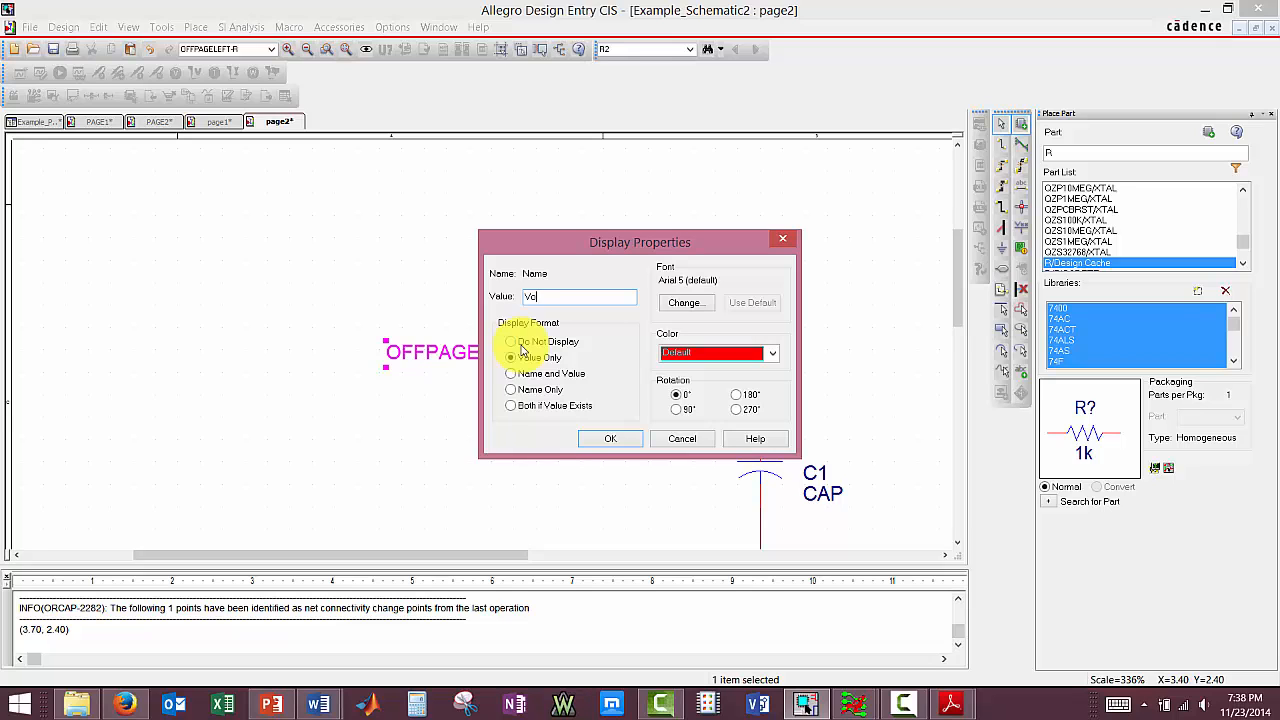
{"action": "key", "text": "Return"}
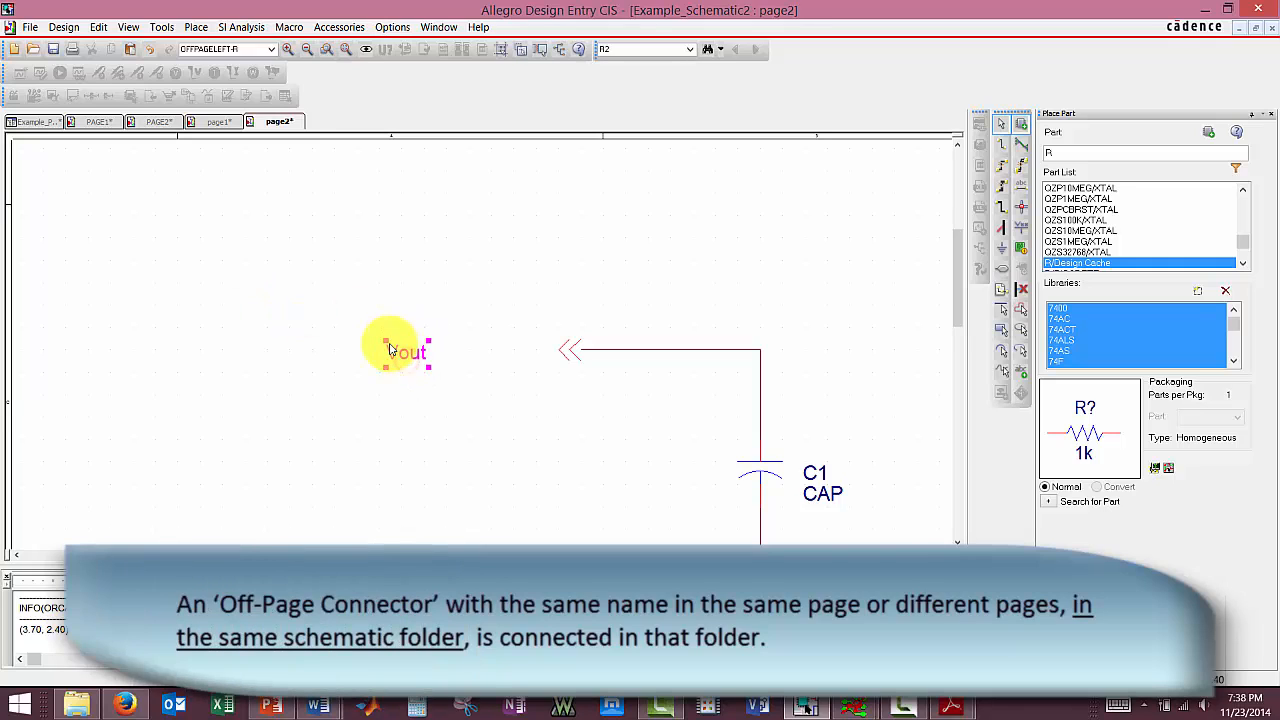
{"action": "left_click_drag", "start_coordinate": [390, 350], "coordinate": [533, 360]}
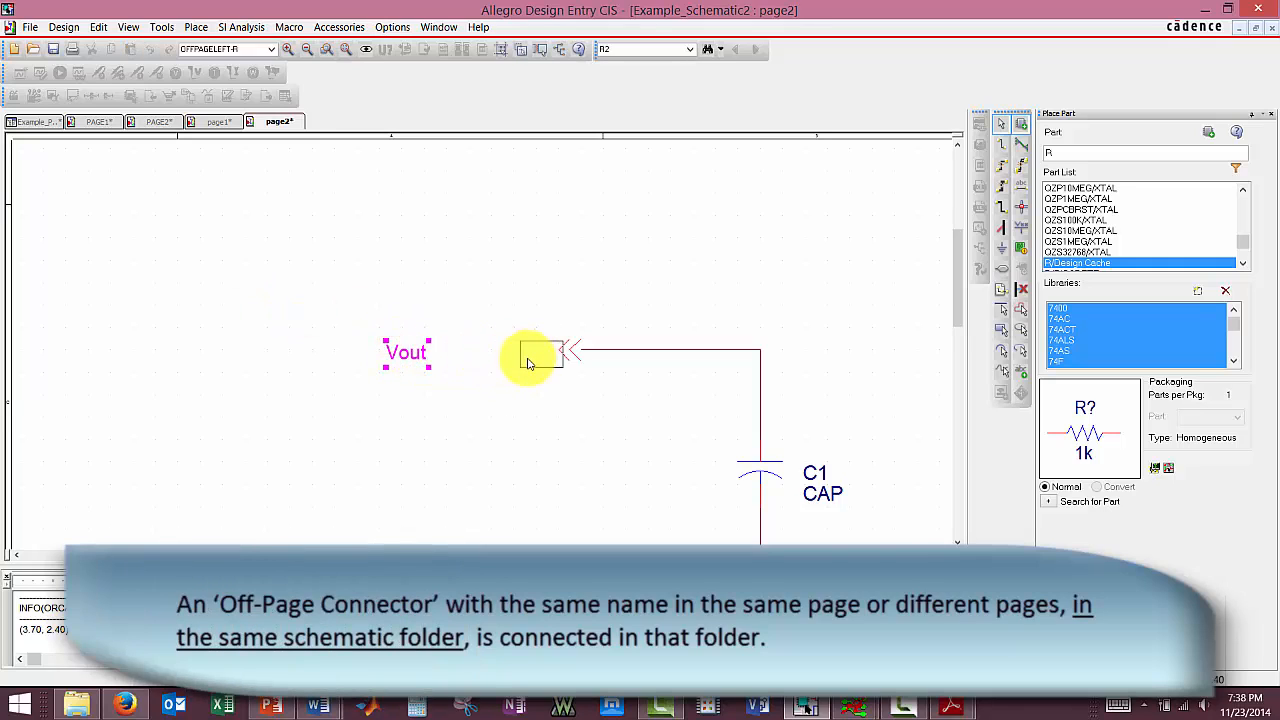
{"action": "left_click", "coordinate": [466, 366]}
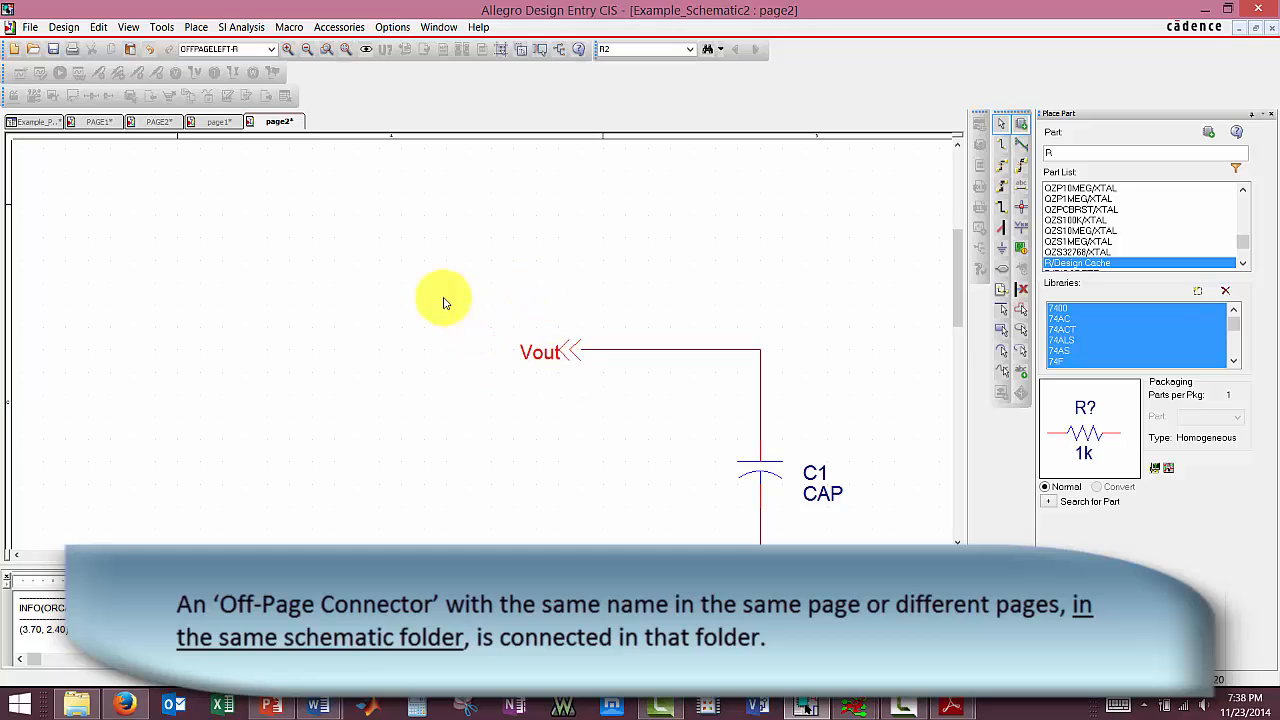
Compare the Vout off-page connectors on PAGE2 and PAGE1 of Example_Schematic1
{"action": "left_click", "coordinate": [160, 121]}
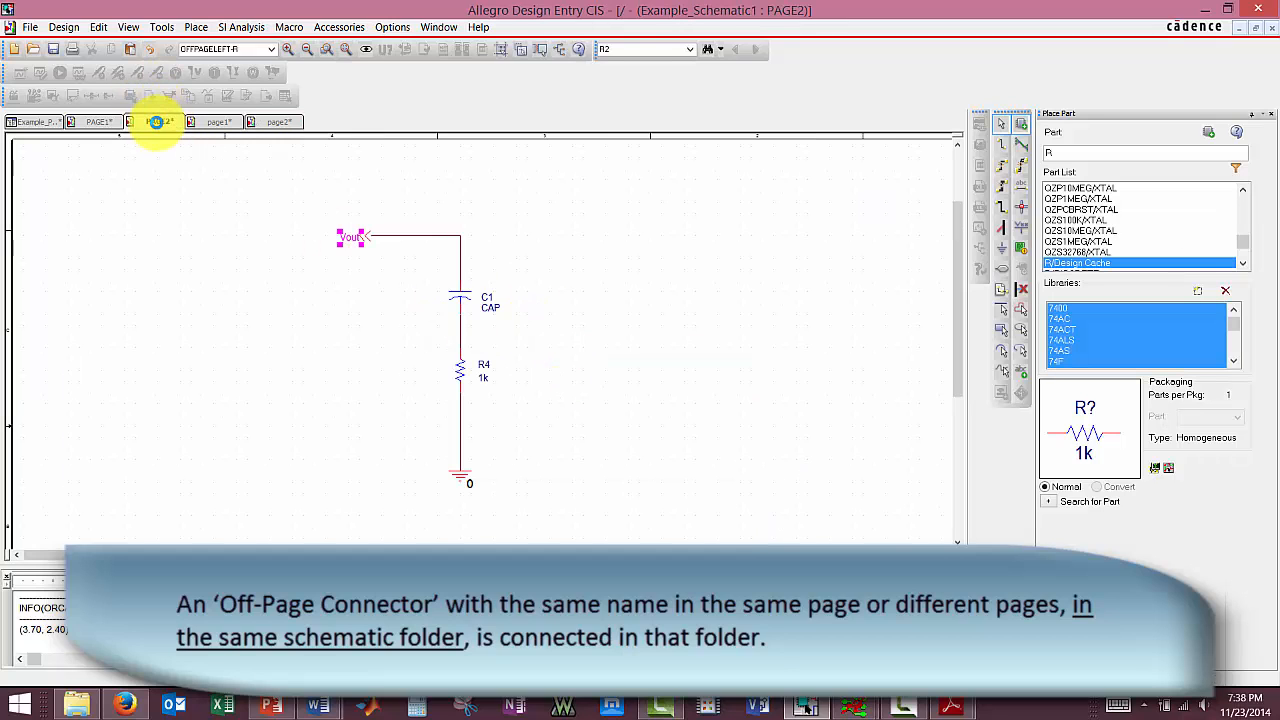
{"action": "left_click", "coordinate": [337, 257]}
{"action": "left_click", "coordinate": [95, 122]}
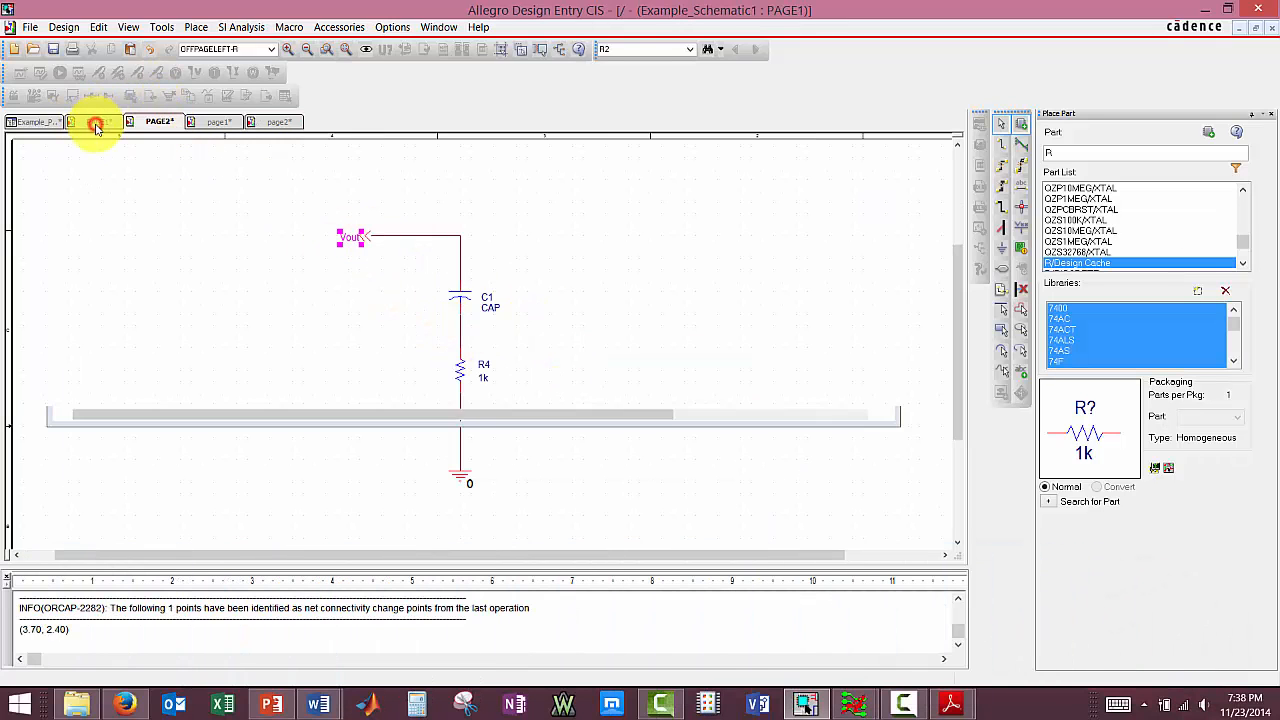
{"action": "left_click", "coordinate": [40, 122]}
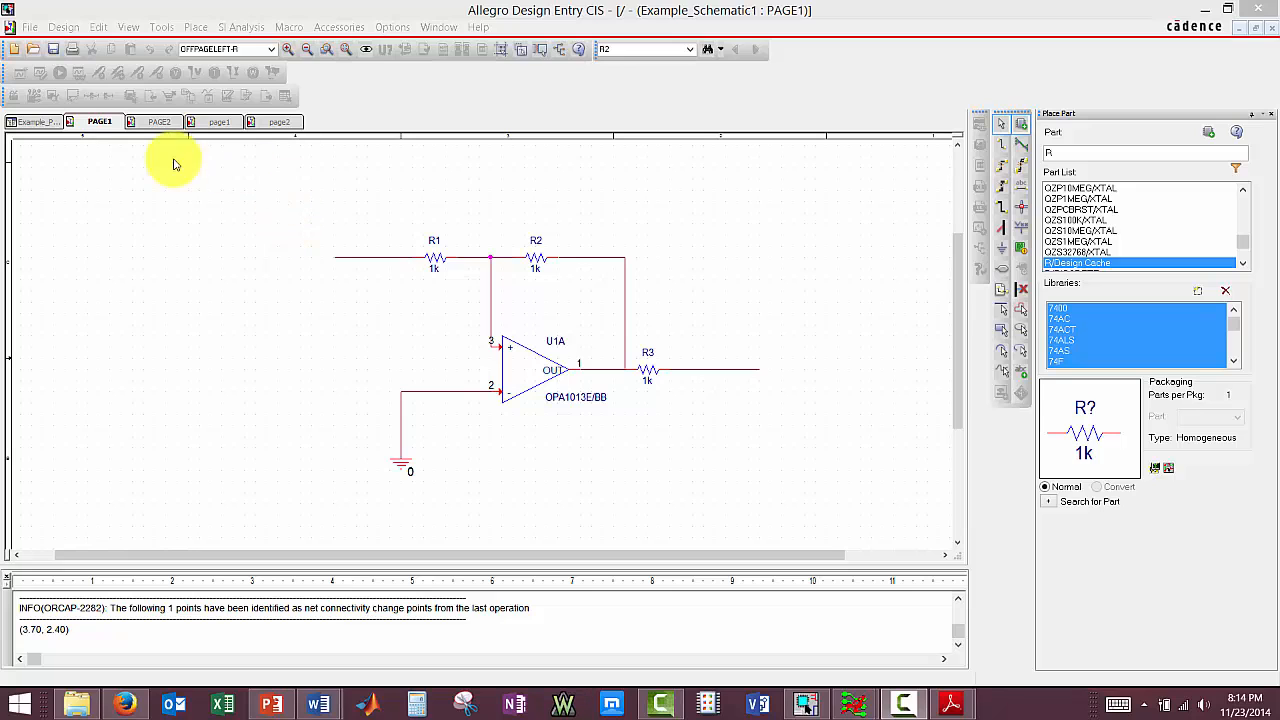
Clean up the project's Design Cache to remove unused objects, agreeing to save the entire design
{"action": "left_click", "coordinate": [29, 124]}
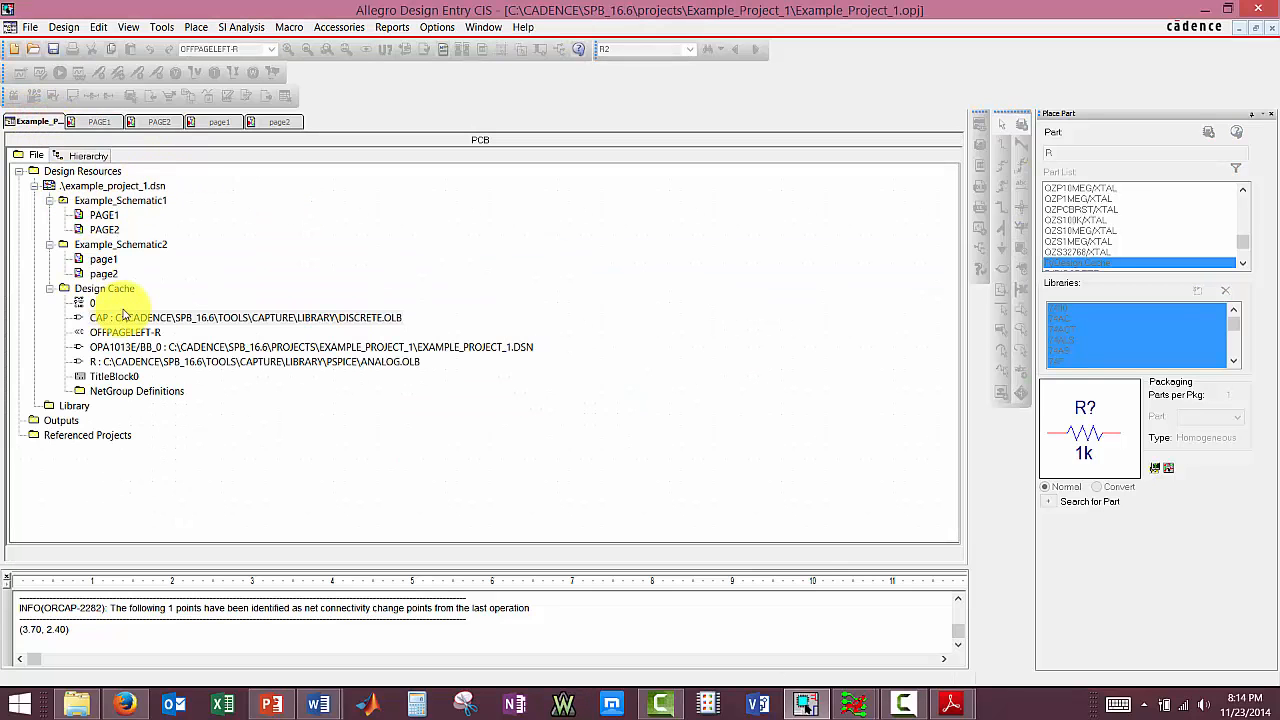
{"action": "right_click", "coordinate": [90, 290]}
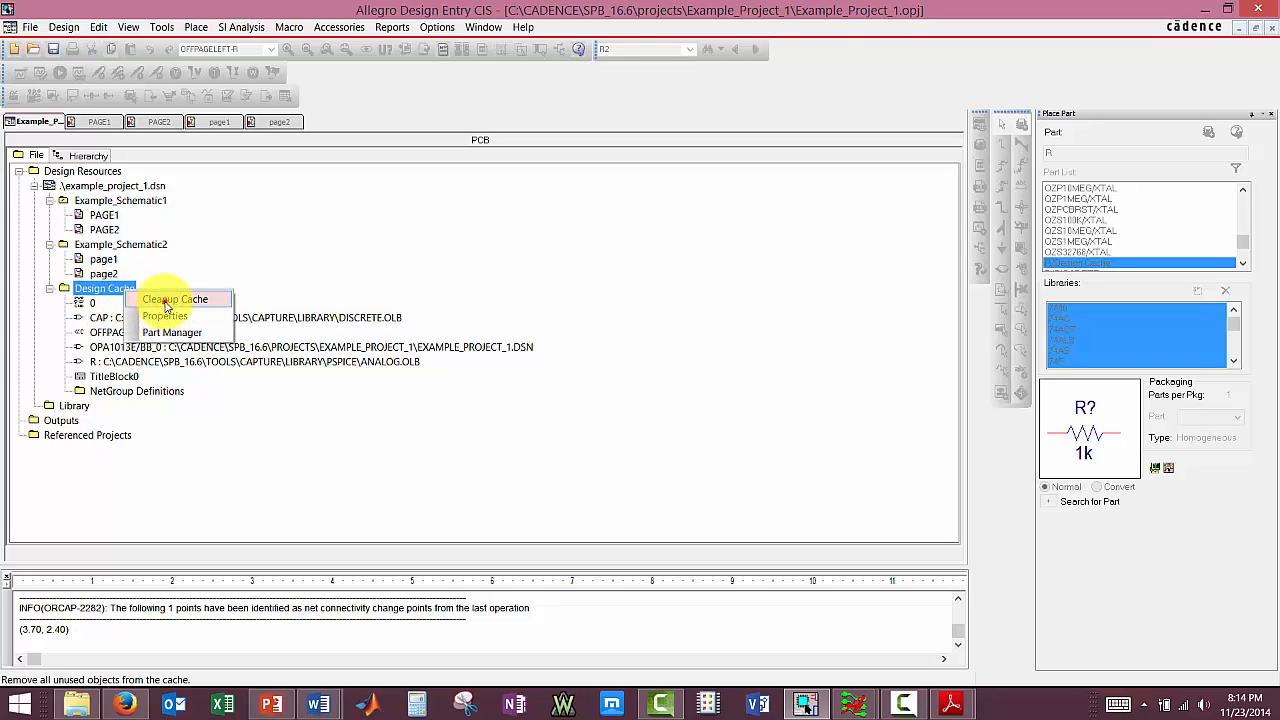
{"action": "left_click", "coordinate": [166, 298]}
{"action": "left_click", "coordinate": [661, 382]}
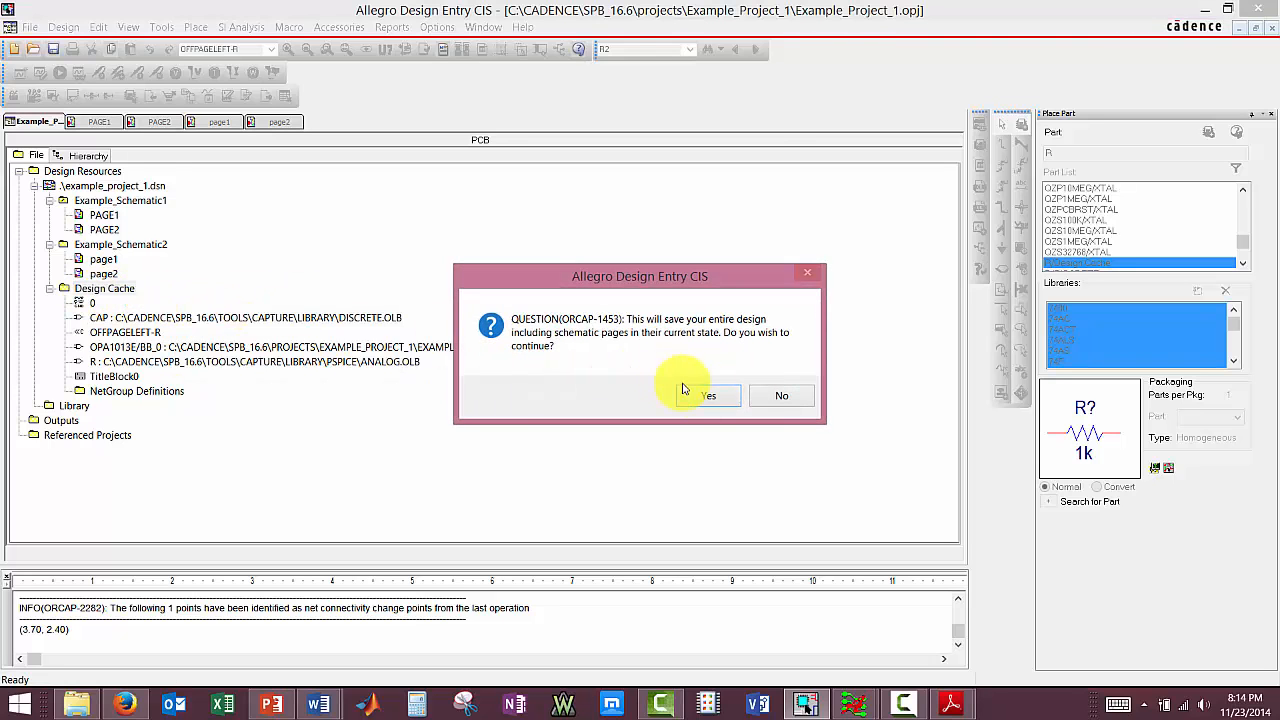
{"action": "left_click", "coordinate": [735, 398]}
Update the CAP part from DISCRETE.OLB in the Design Cache
{"action": "right_click", "coordinate": [180, 320]}
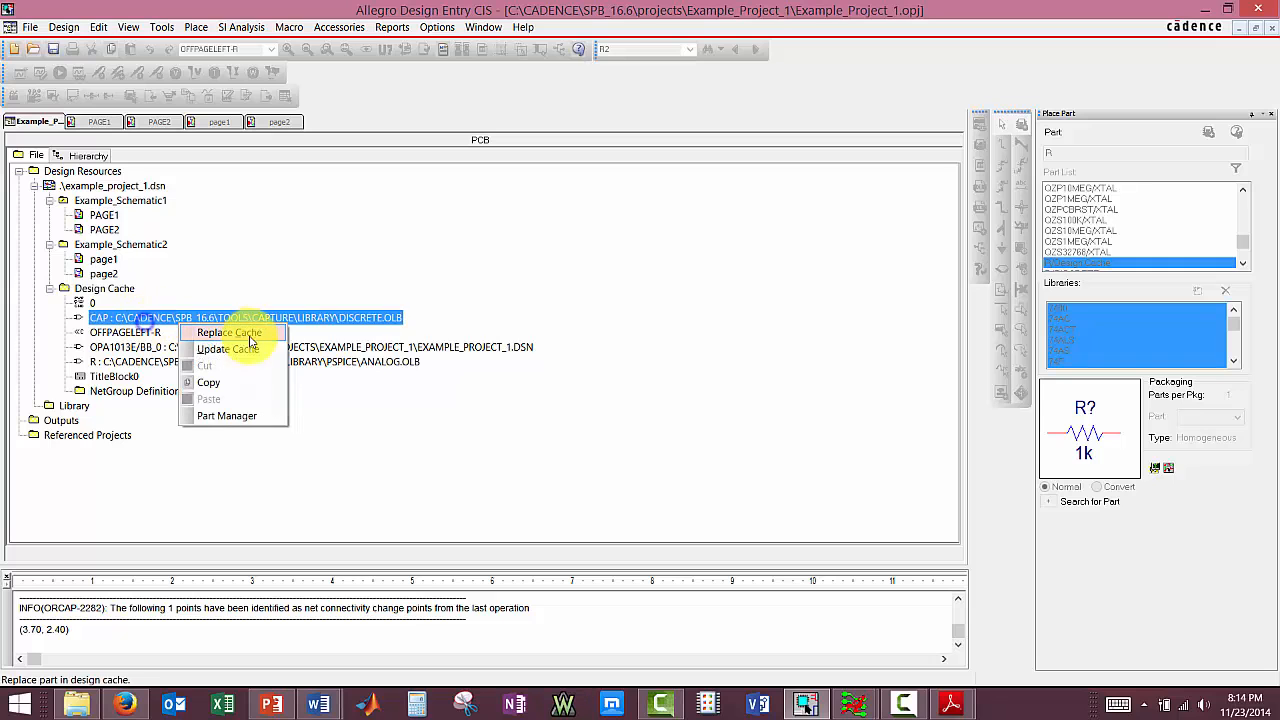
{"action": "left_click", "coordinate": [234, 352]}
{"action": "left_click", "coordinate": [670, 382]}
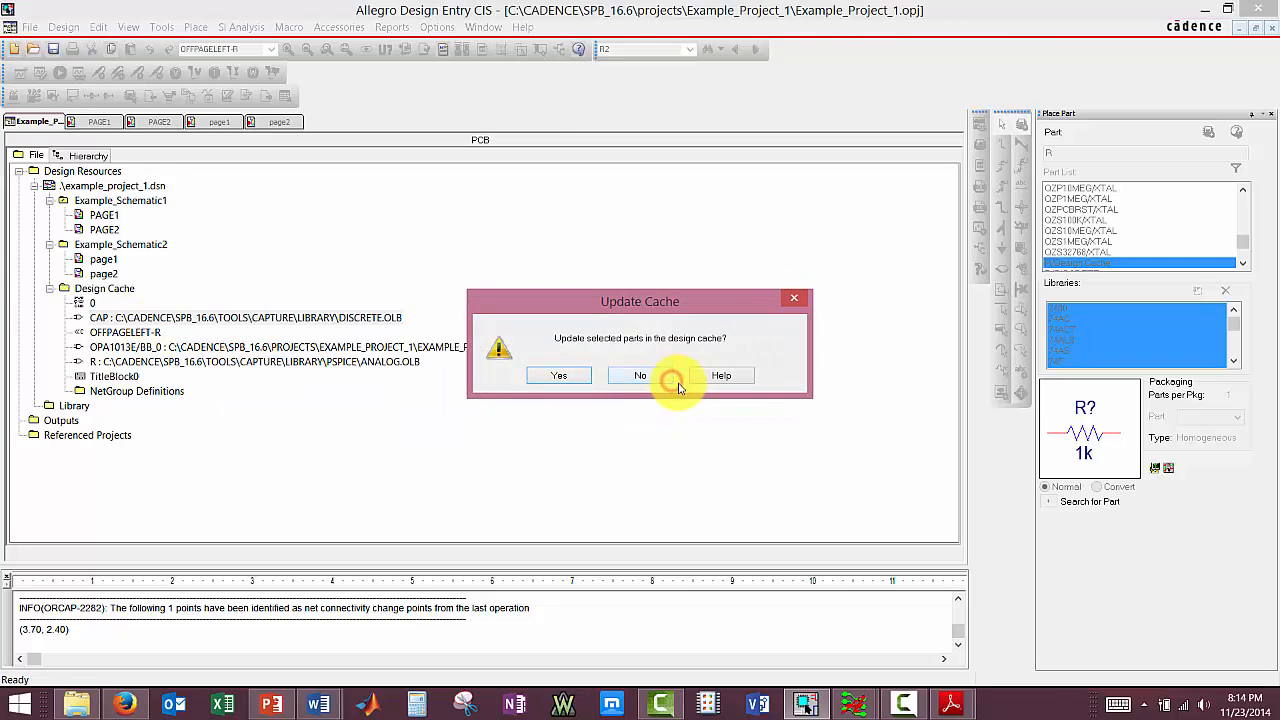
{"action": "left_click", "coordinate": [563, 380]}
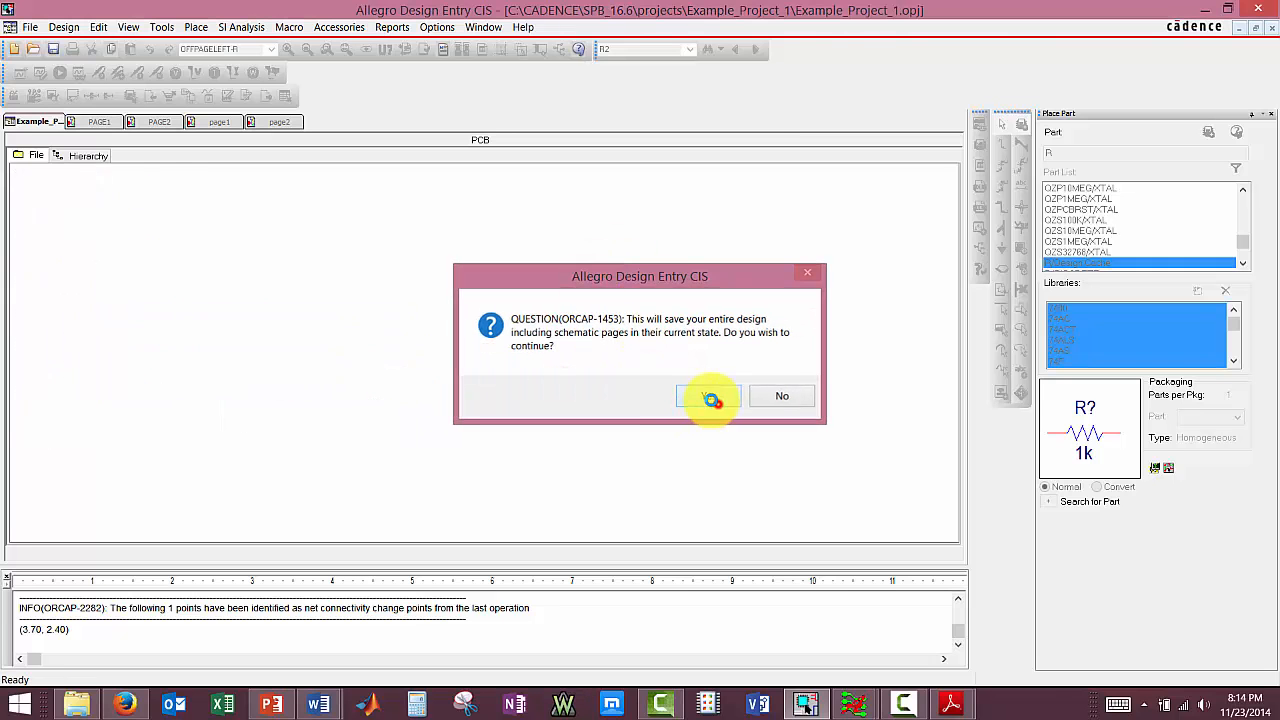